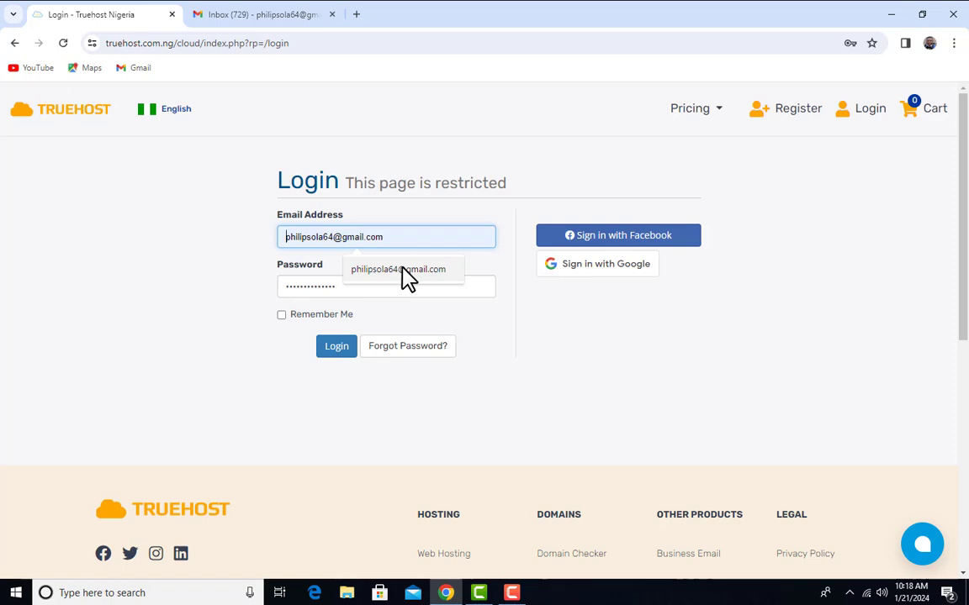
# Sign in to the Truehost client area with the saved email, retrying after the first failed login
pyautogui.click(402, 271)
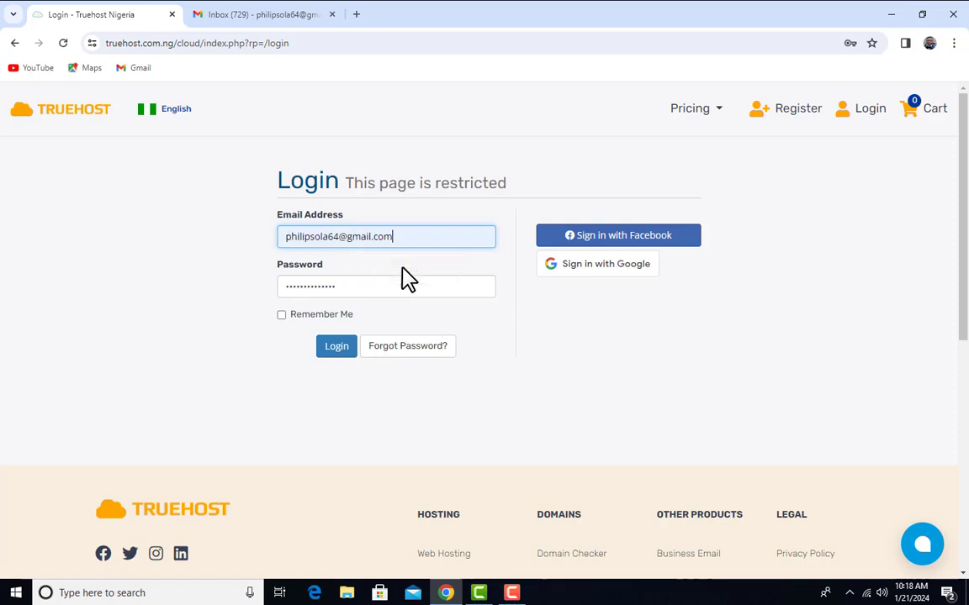
pyautogui.click(343, 348)
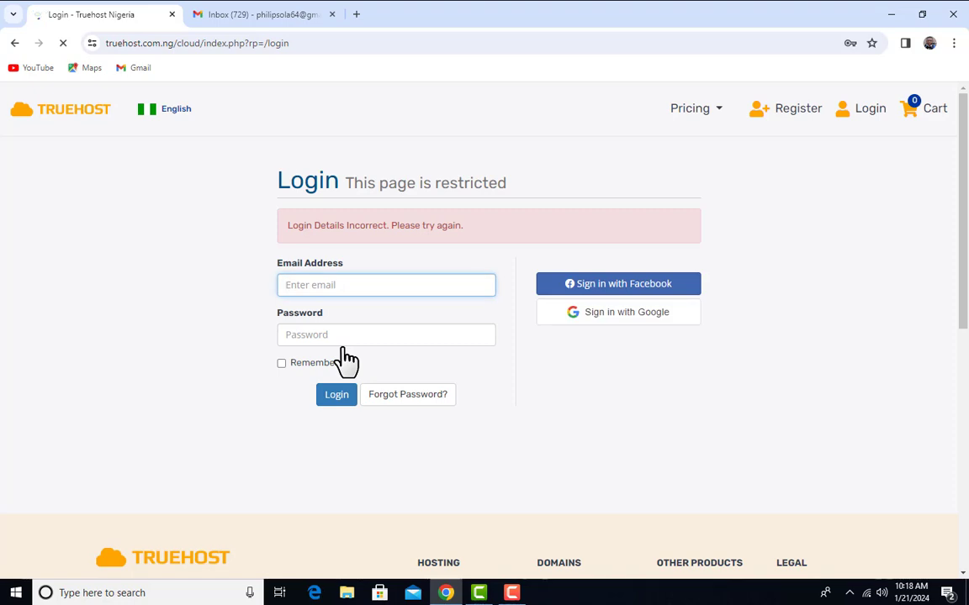
pyautogui.click(366, 284)
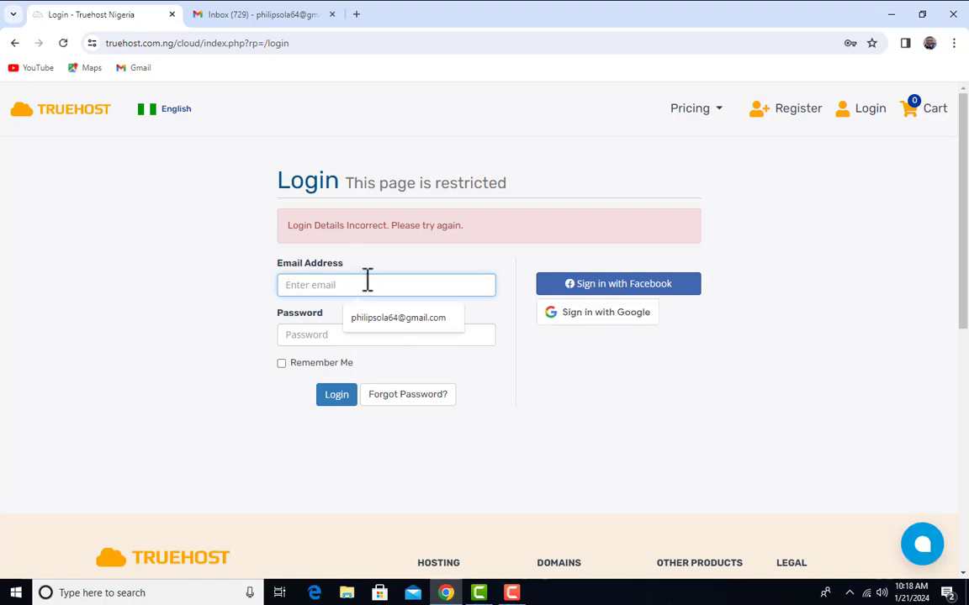
pyautogui.click(401, 318)
pyautogui.press('Return')
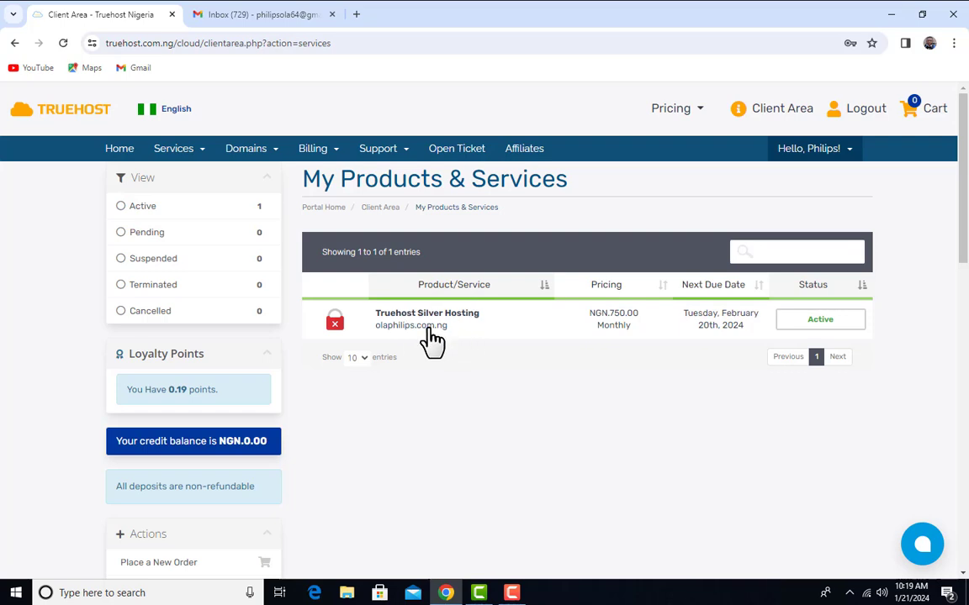
pyautogui.click(271, 152)
pyautogui.click(271, 176)
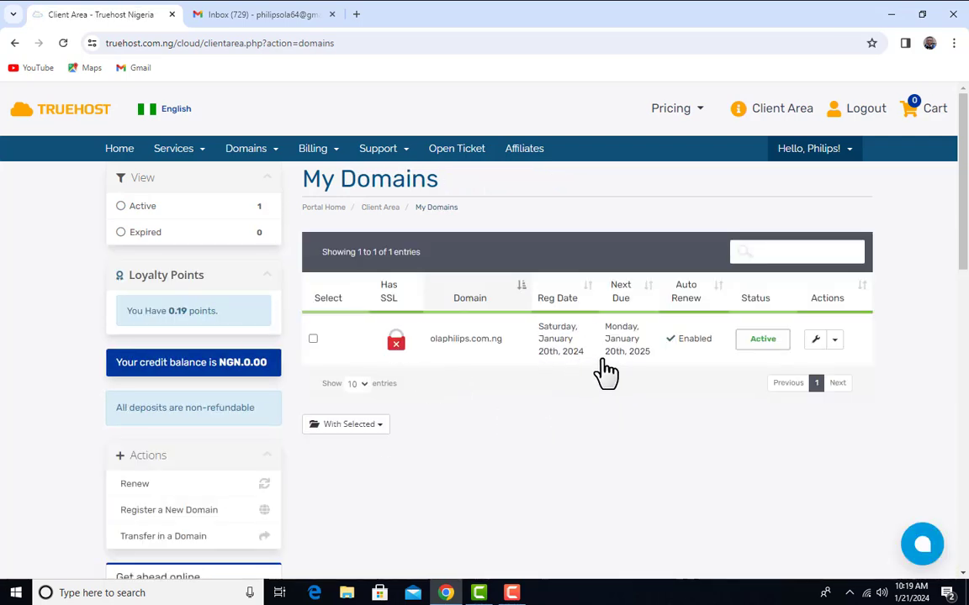
pyautogui.click(273, 155)
pyautogui.click(196, 159)
pyautogui.click(194, 173)
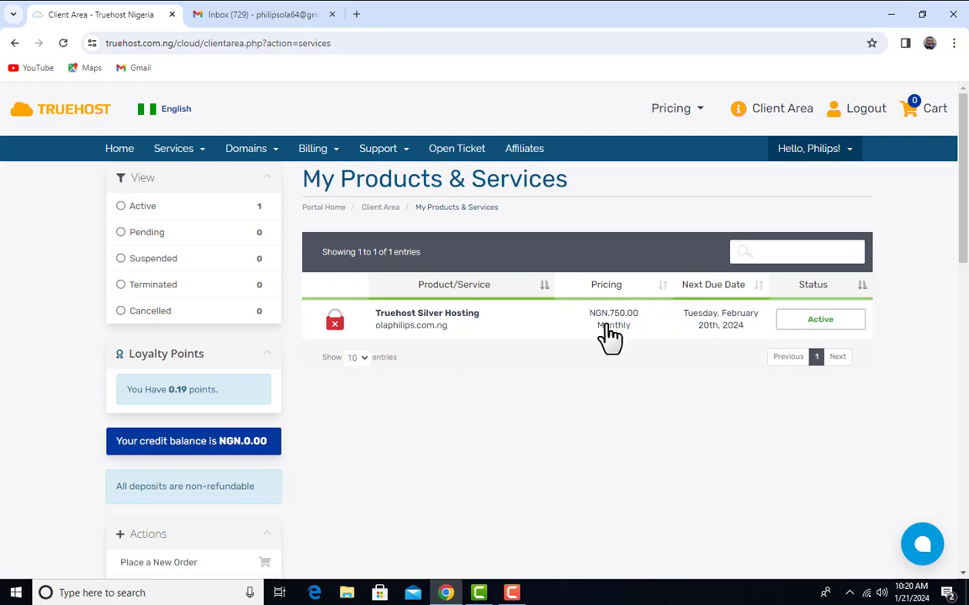
# Open olaphilips.com.ng in a new tab and view its coming-soon landing page
pyautogui.rightClick(427, 335)
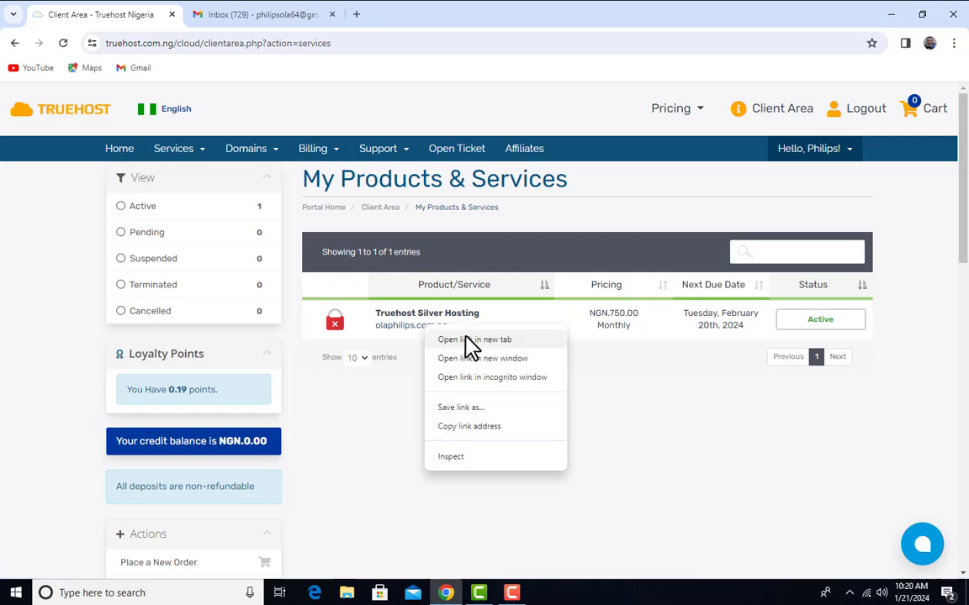
pyautogui.press('Escape')
pyautogui.middleClick(420, 324)
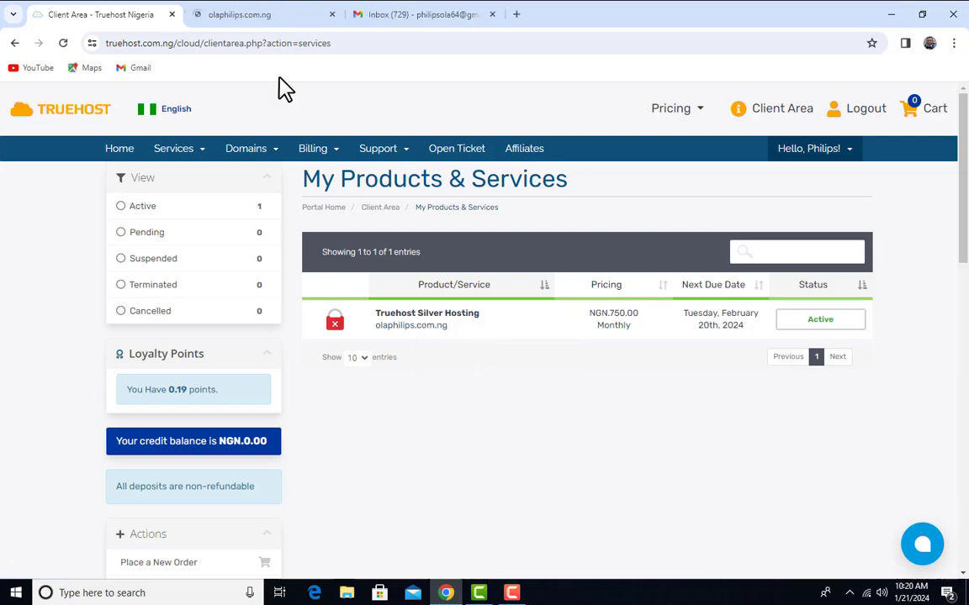
pyautogui.click(282, 18)
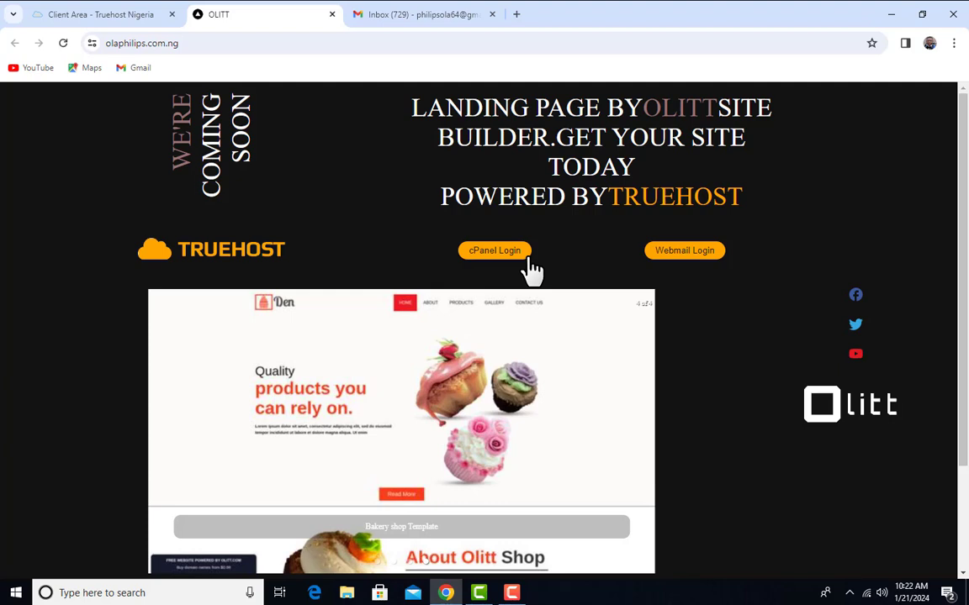
# Glance back at the client area, revisit the landing page, then bring the Gmail inbox forward
pyautogui.click(78, 14)
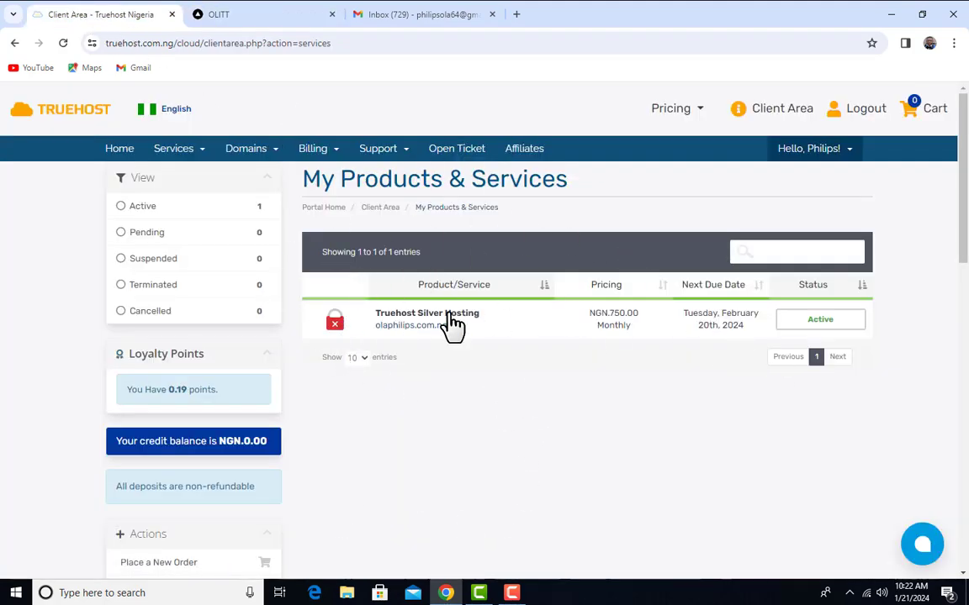
pyautogui.click(287, 15)
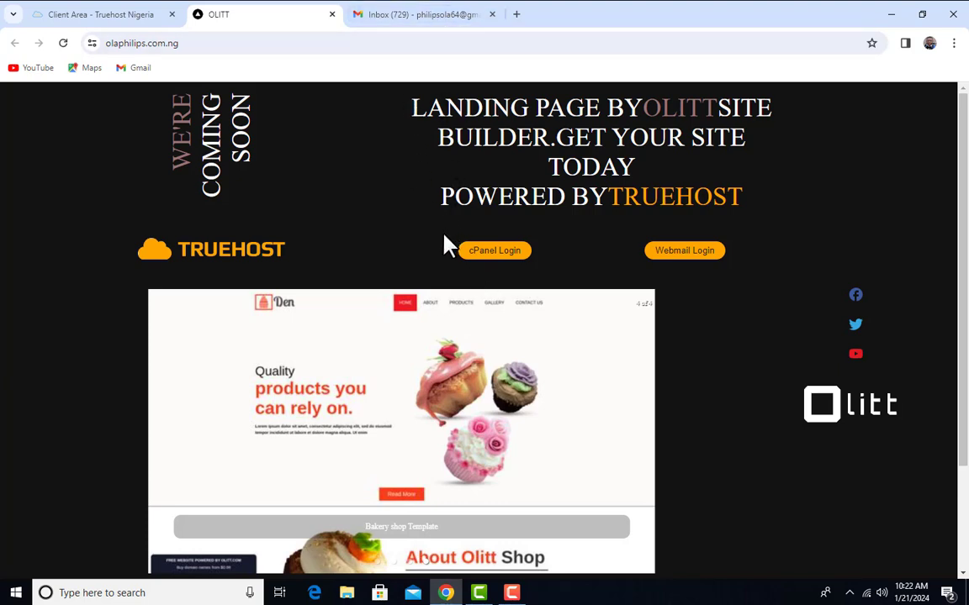
pyautogui.click(403, 15)
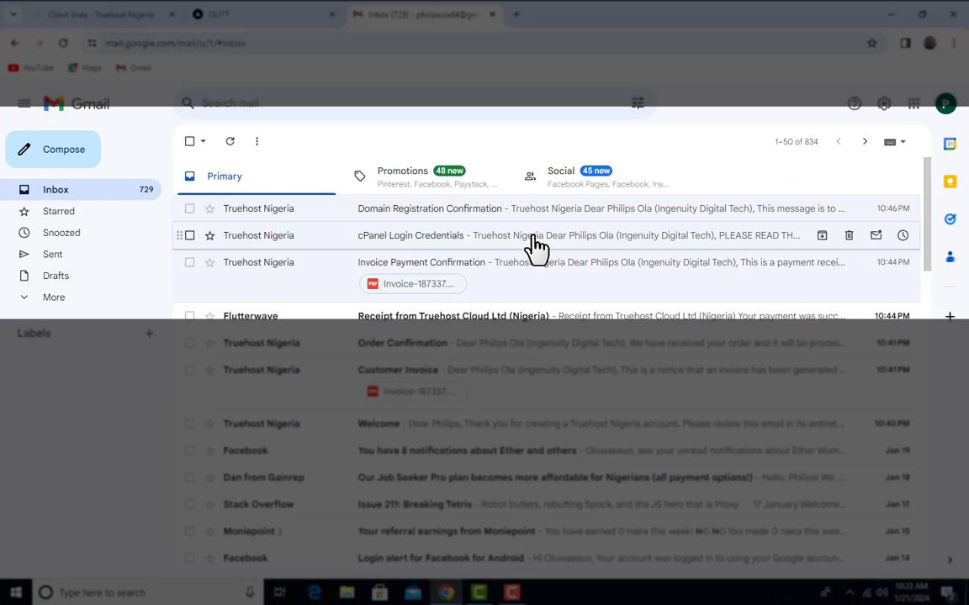
# Open the cPanel Login Credentials email and scroll to the hosting details and olaphilips.com.ng/cpanel link
pyautogui.click(534, 246)
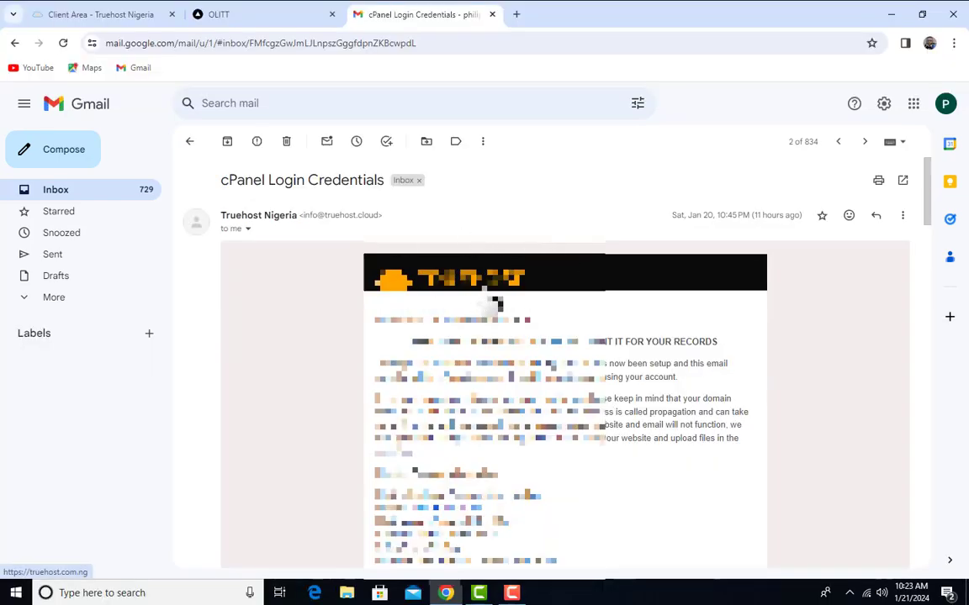
pyautogui.scroll(-3, 513, 290)
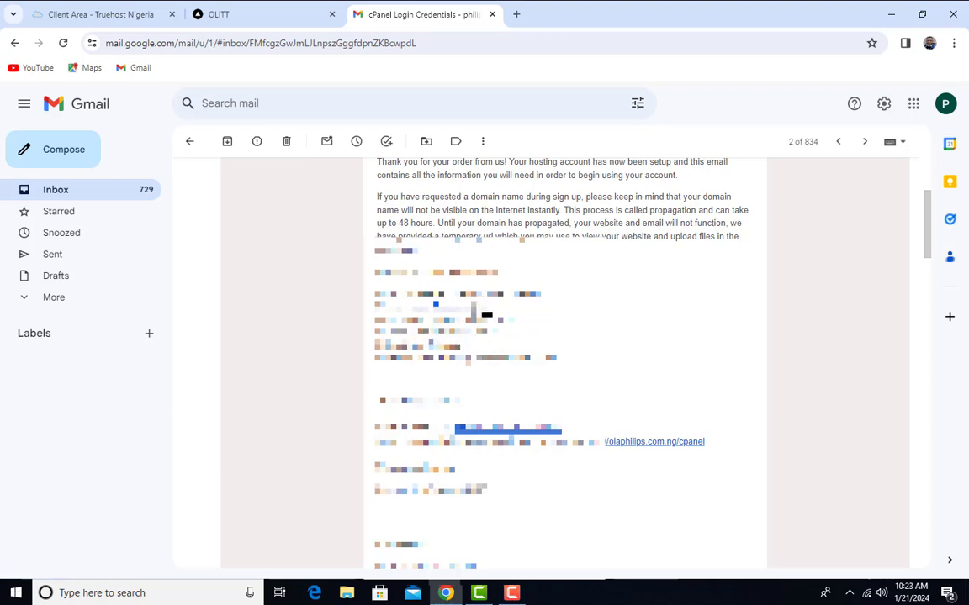
pyautogui.scroll(-3, 438, 328)
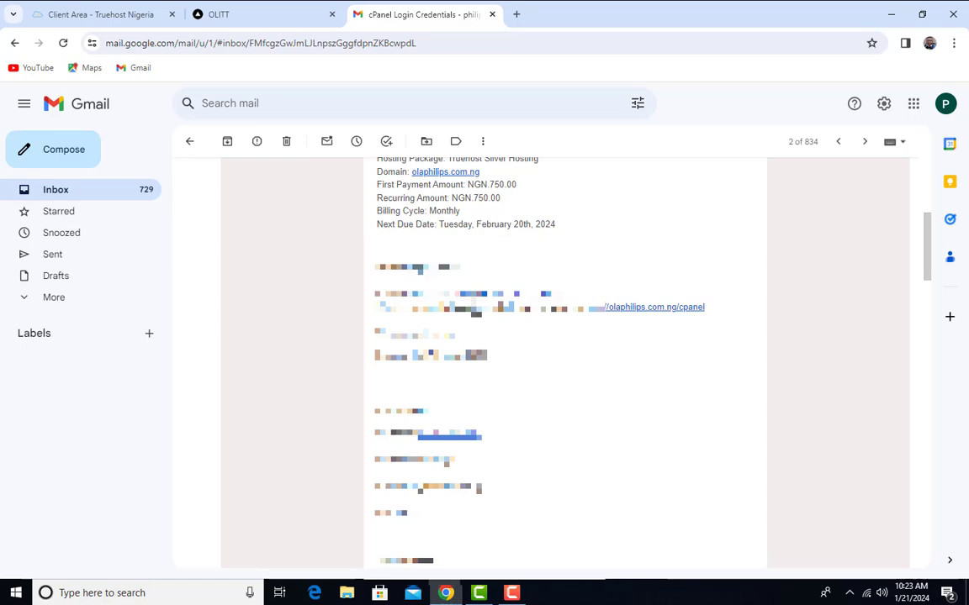
pyautogui.click(517, 15)
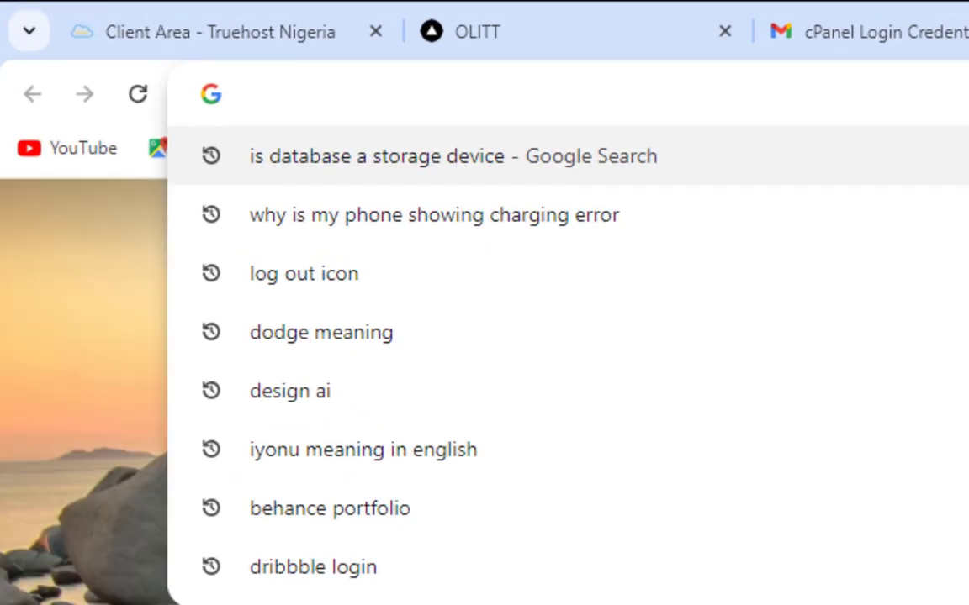
# Load olaphilips.com.ng/cpanel in the new tab to reach the cPanel login page
pyautogui.write('olap')
pyautogui.press('Right')
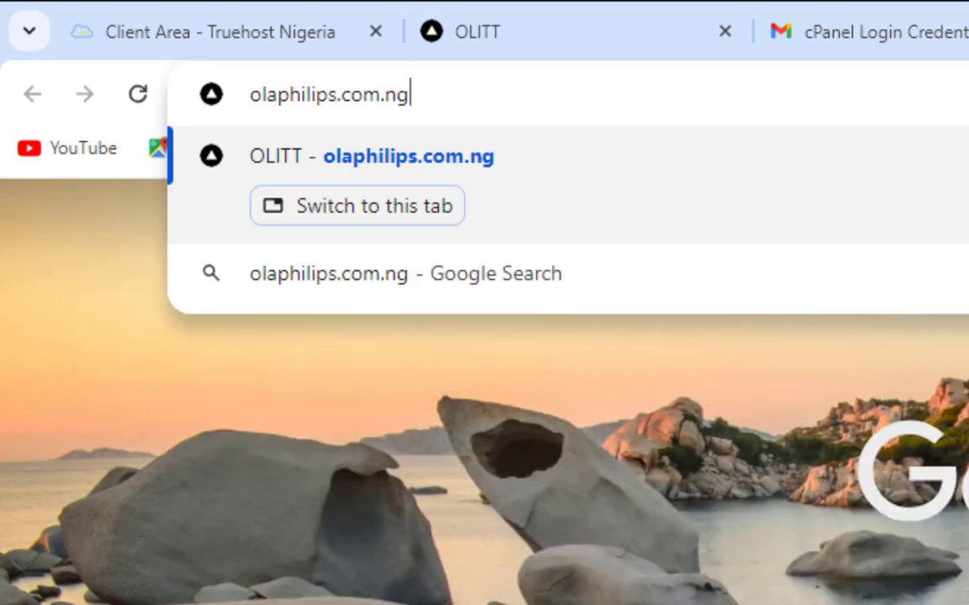
pyautogui.write('/')
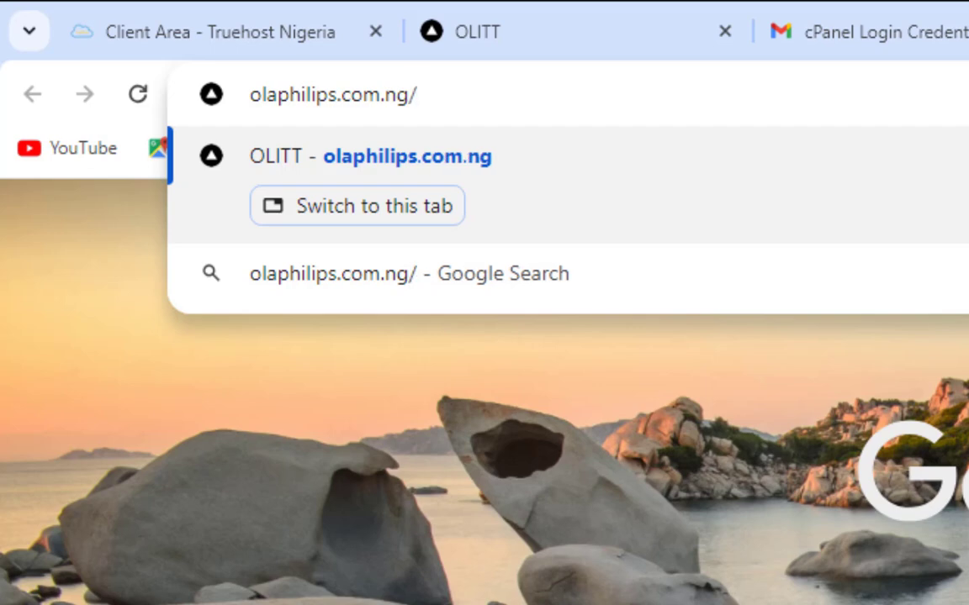
pyautogui.write('cpanel')
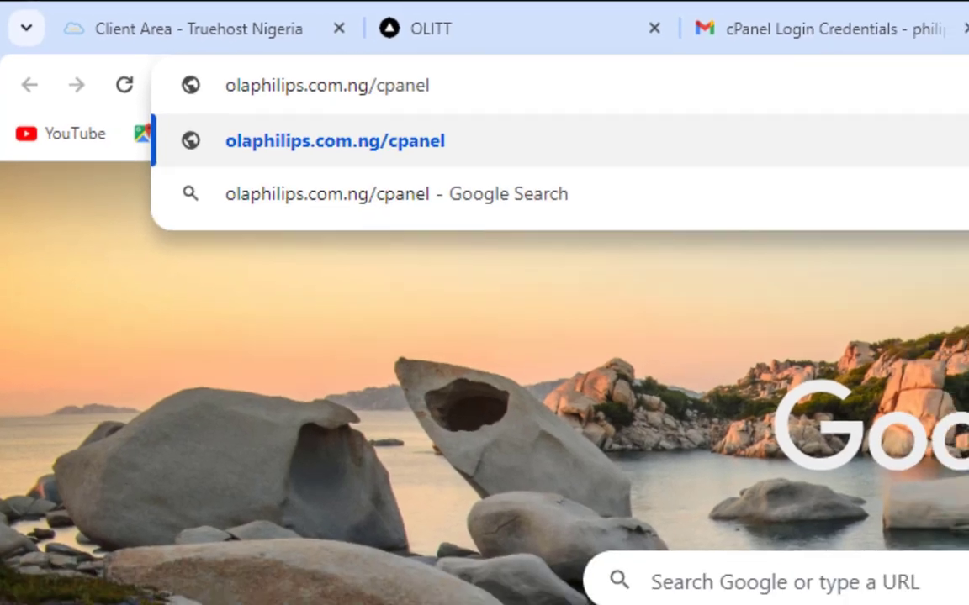
pyautogui.press('Return')
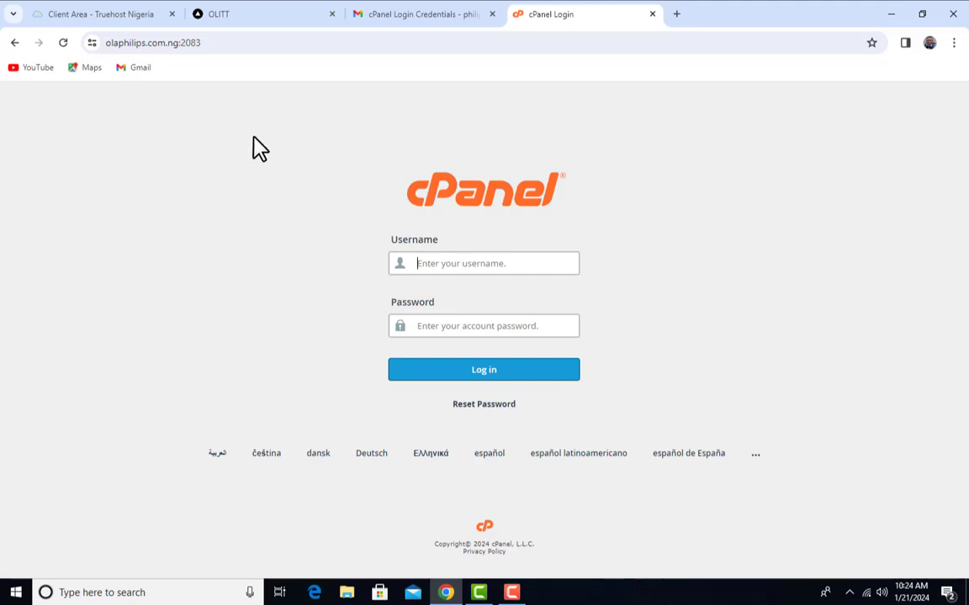
# Copy the cPanel username from the credentials email
pyautogui.click(465, 14)
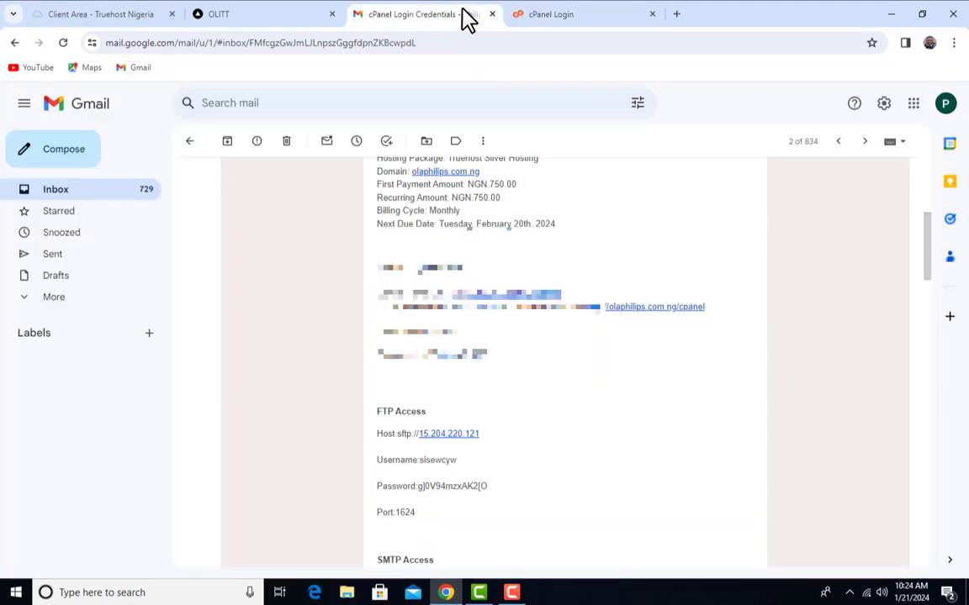
pyautogui.scroll(-1, 564, 404)
pyautogui.scroll(1, 563, 403)
pyautogui.moveTo(459, 334); pyautogui.dragTo(430, 334)
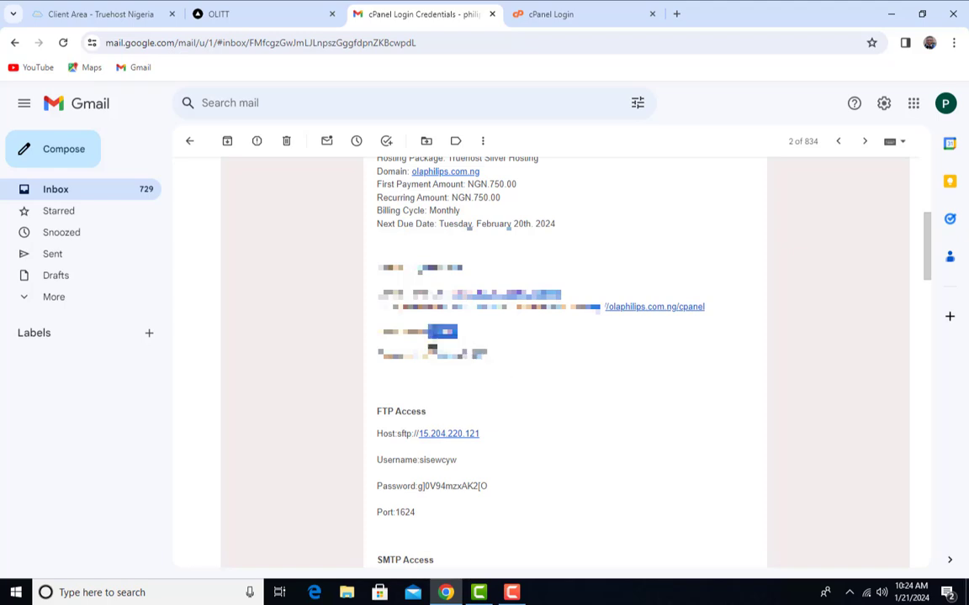
pyautogui.rightClick(431, 338)
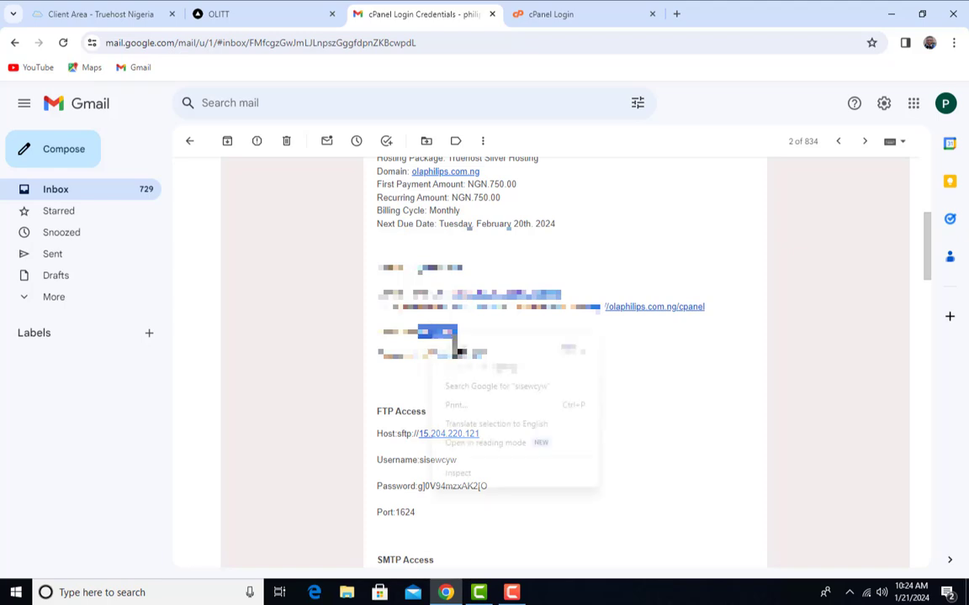
pyautogui.click(469, 363)
# Copy the cPanel password from the email and log in to cPanel with both credentials
pyautogui.click(536, 13)
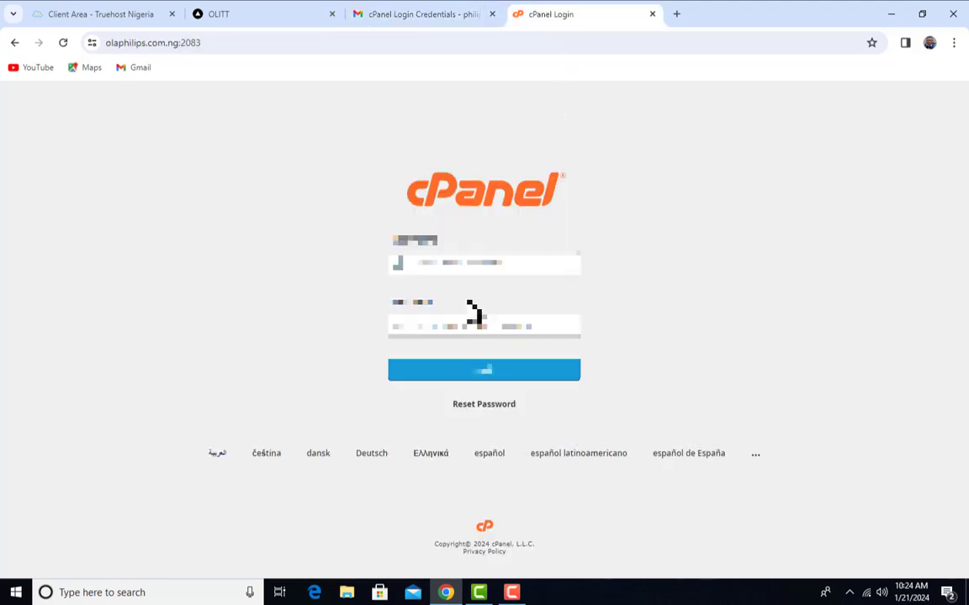
pyautogui.click(447, 12)
pyautogui.moveTo(513, 360); pyautogui.dragTo(420, 357)
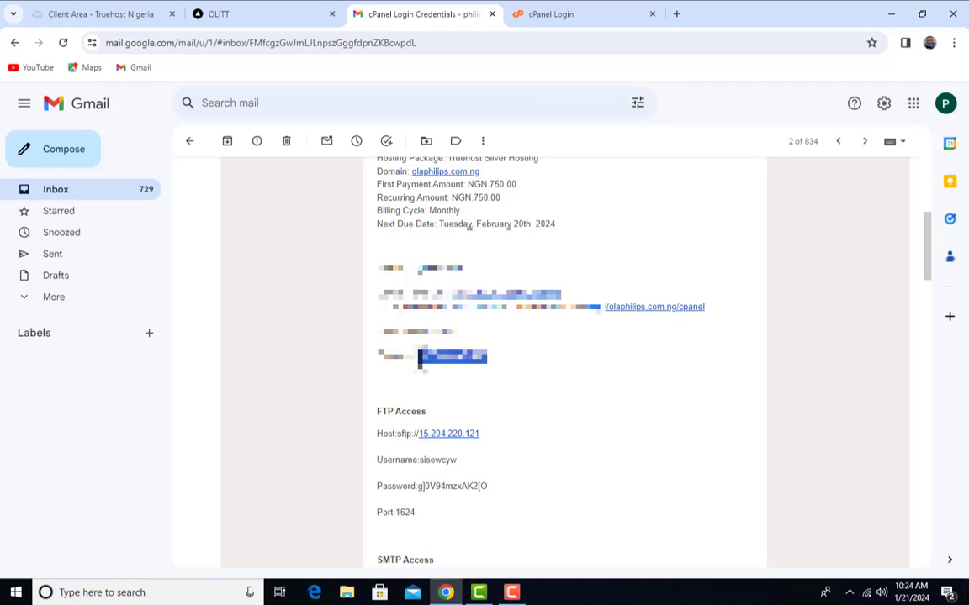
pyautogui.click(577, 11)
pyautogui.hotkey('ctrl', 'shift', 'Tab')
pyautogui.click(587, 12)
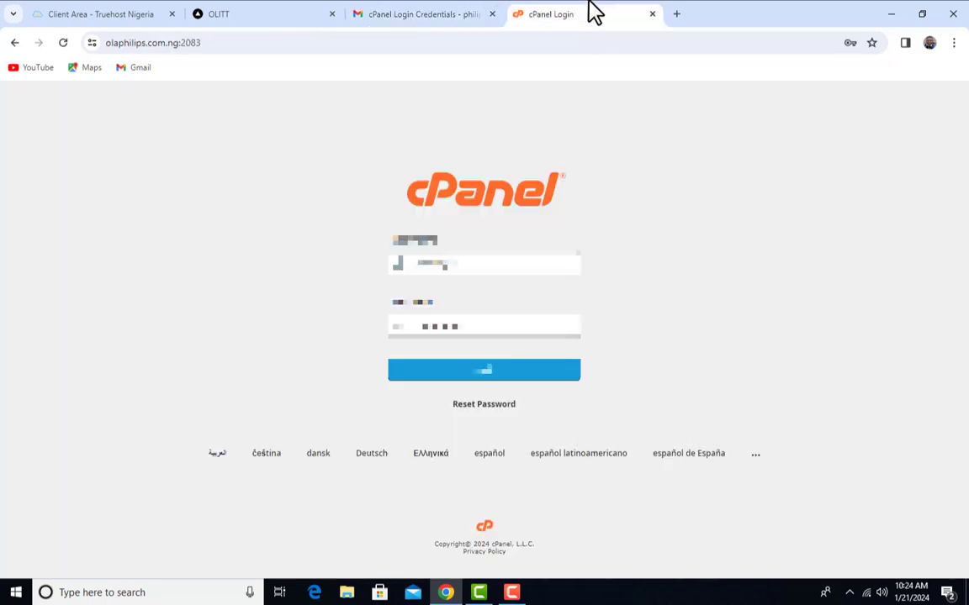
pyautogui.click(490, 378)
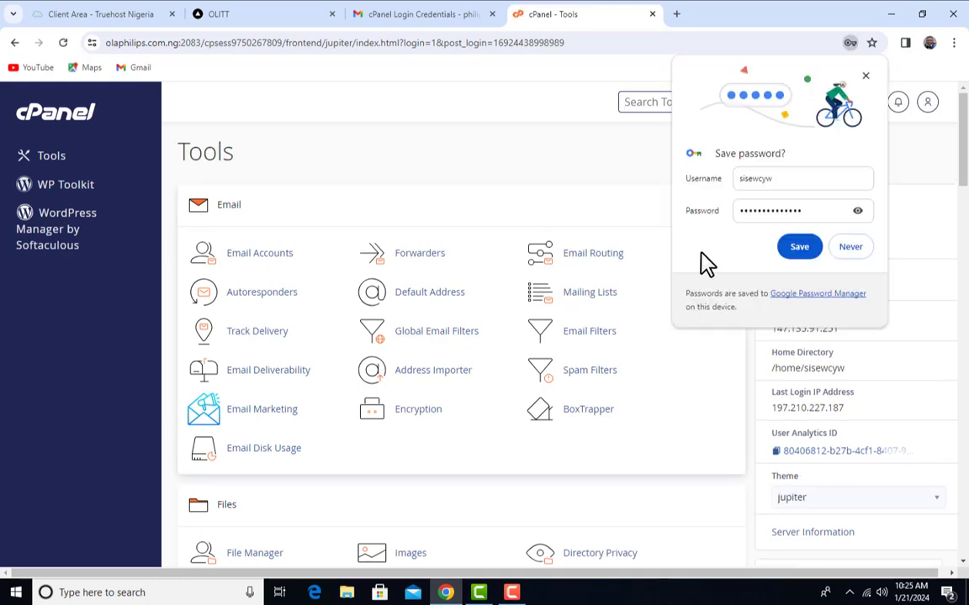
# Decline Chrome's offer to save the password and browse the cPanel Tools page
pyautogui.click(846, 248)
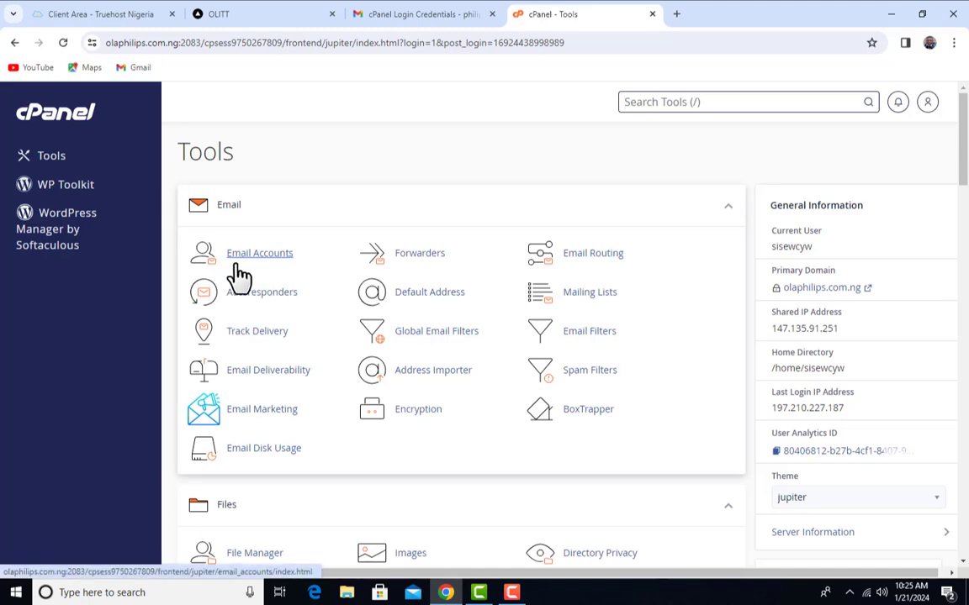
pyautogui.scroll(-9, 582, 326)
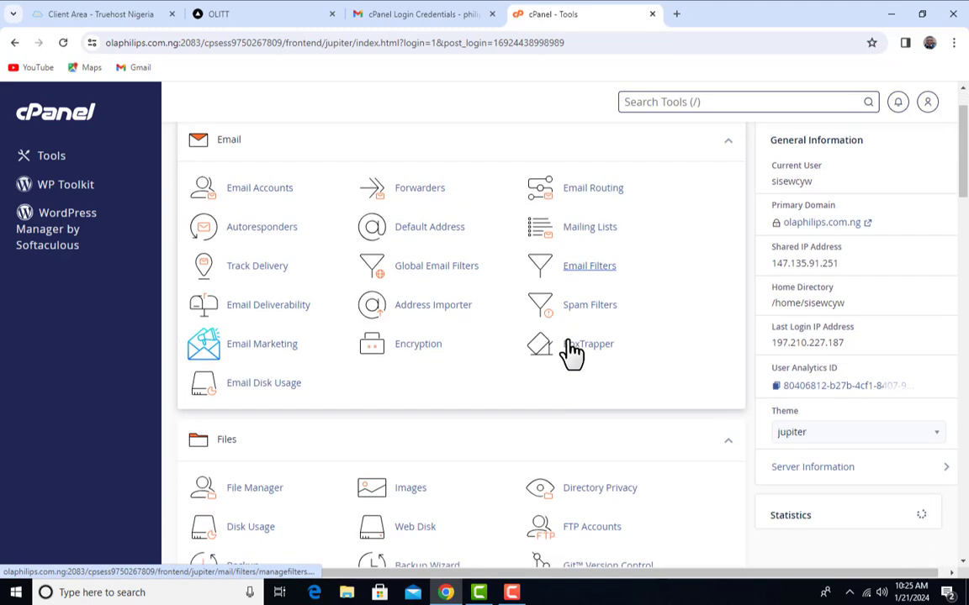
pyautogui.scroll(-10, 586, 414)
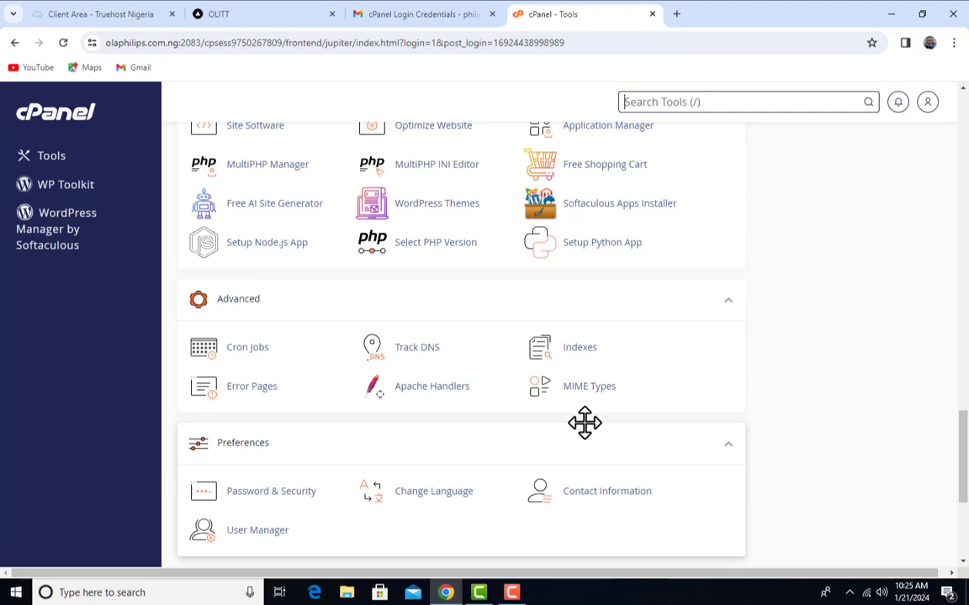
pyautogui.scroll(10, 584, 423)
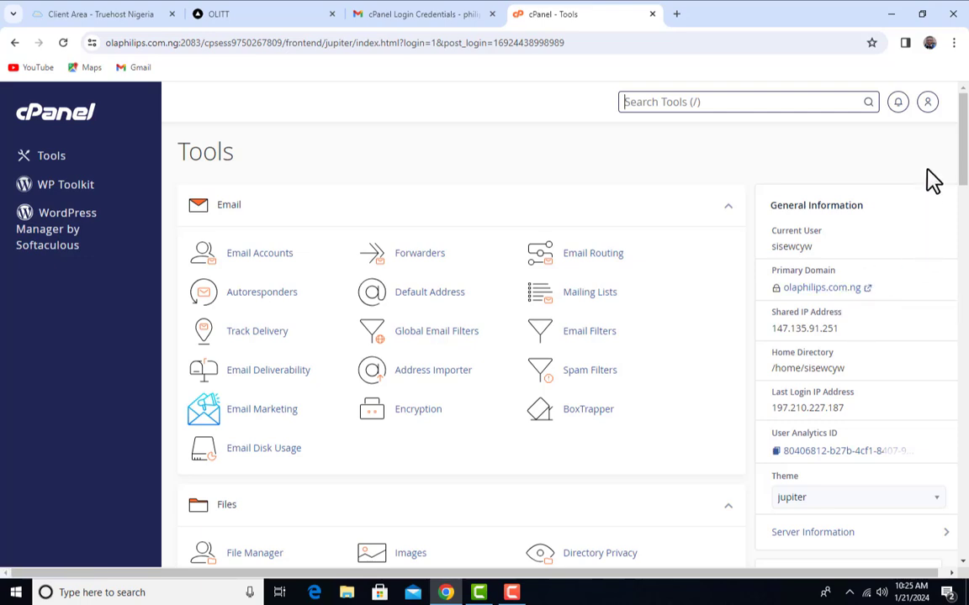
# Log out of cPanel from the account menu and close its login tab
pyautogui.click(928, 102)
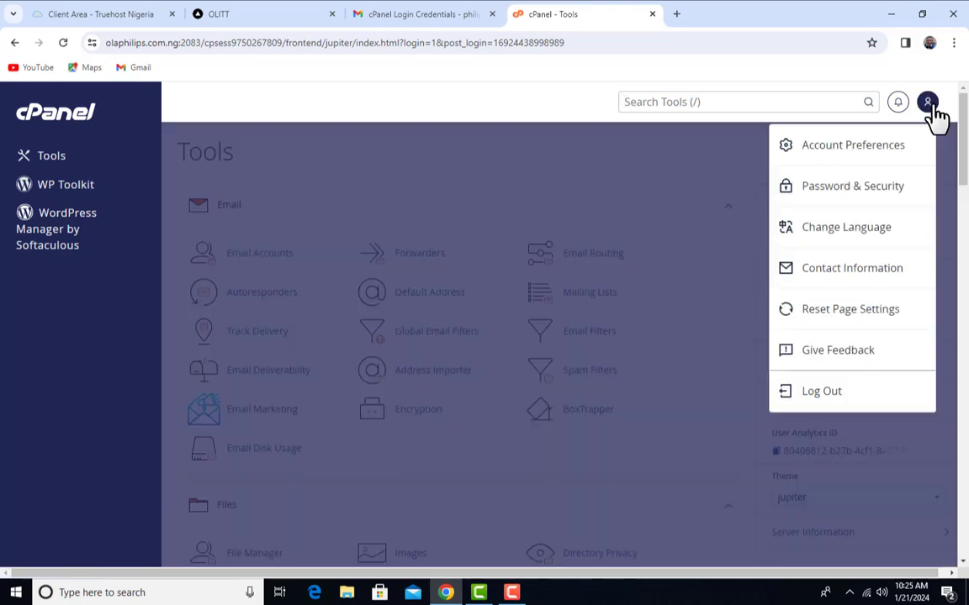
pyautogui.click(827, 403)
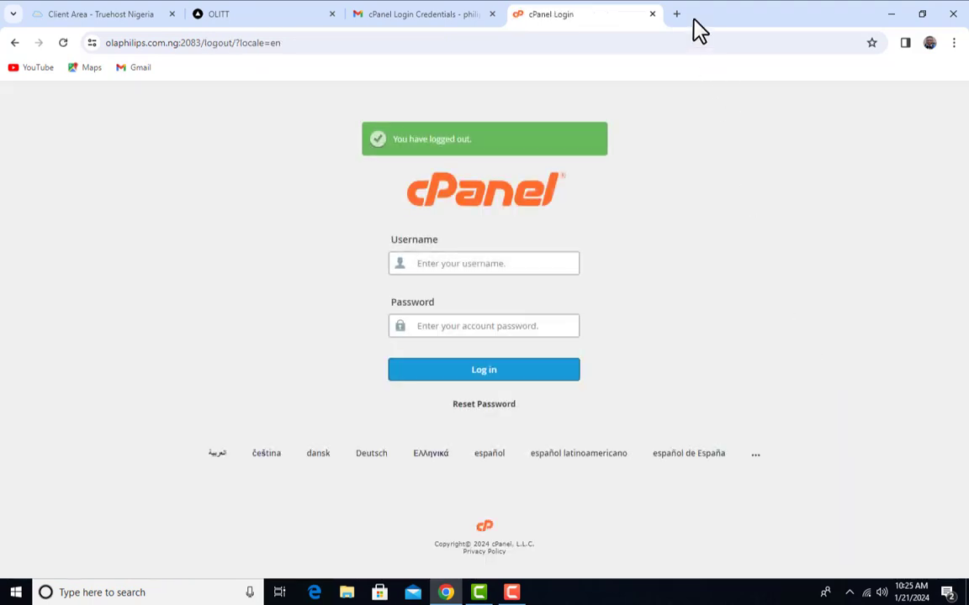
pyautogui.click(653, 14)
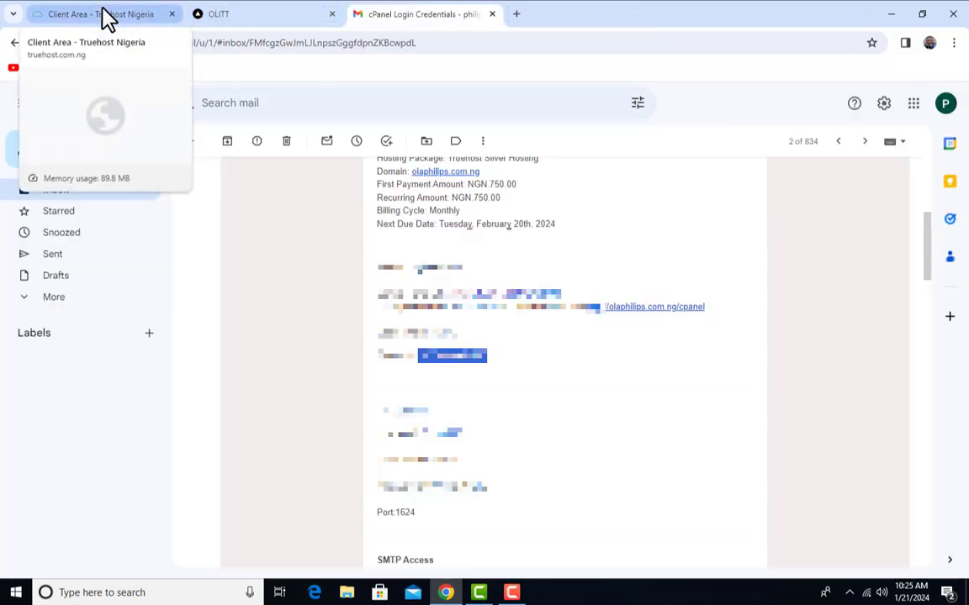
# Highlight the login credential lines in the email, then return to the Truehost client area
pyautogui.click(505, 368)
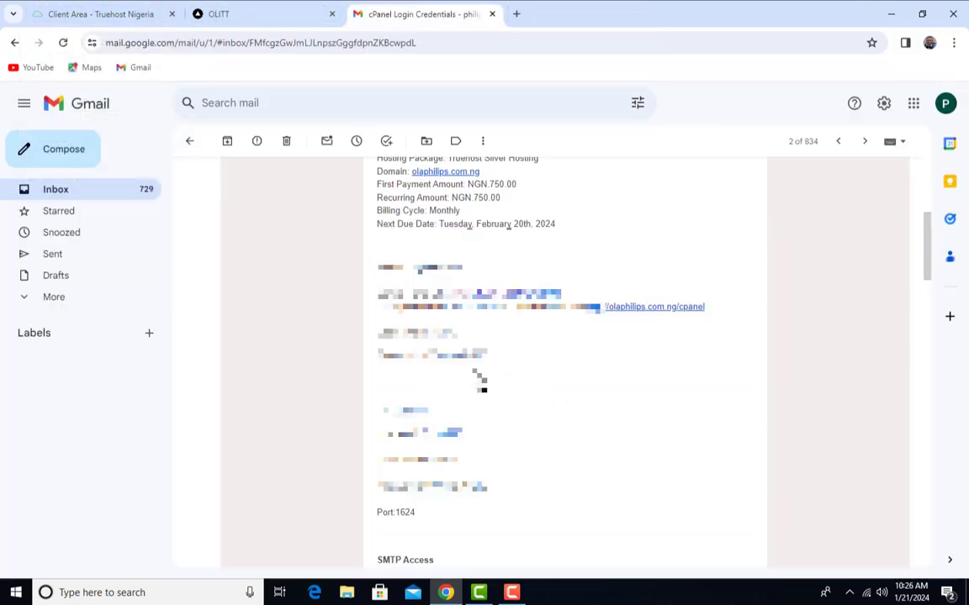
pyautogui.moveTo(487, 356); pyautogui.dragTo(425, 358)
pyautogui.click(520, 384)
pyautogui.moveTo(488, 357); pyautogui.dragTo(430, 350)
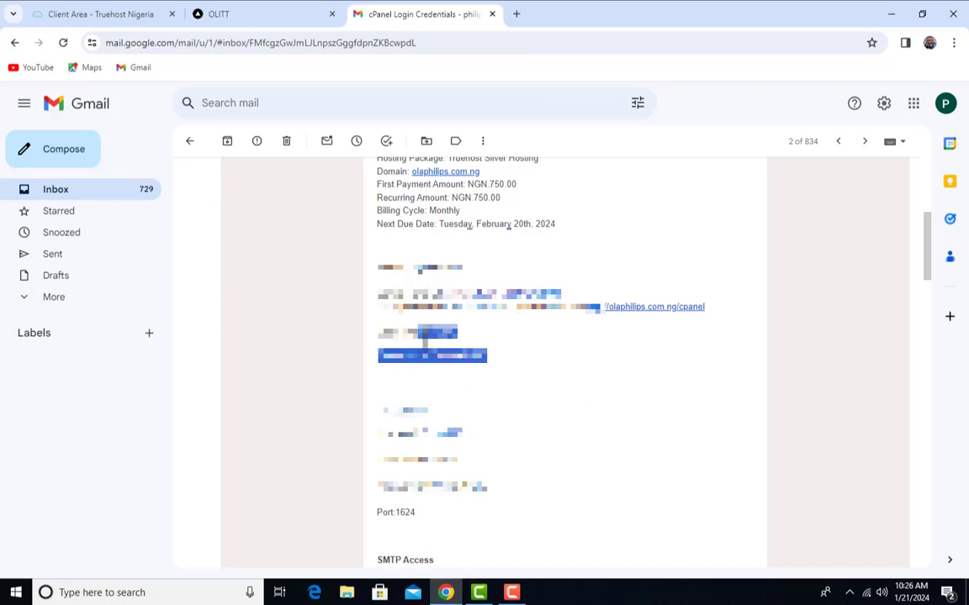
pyautogui.click(431, 356)
pyautogui.click(118, 14)
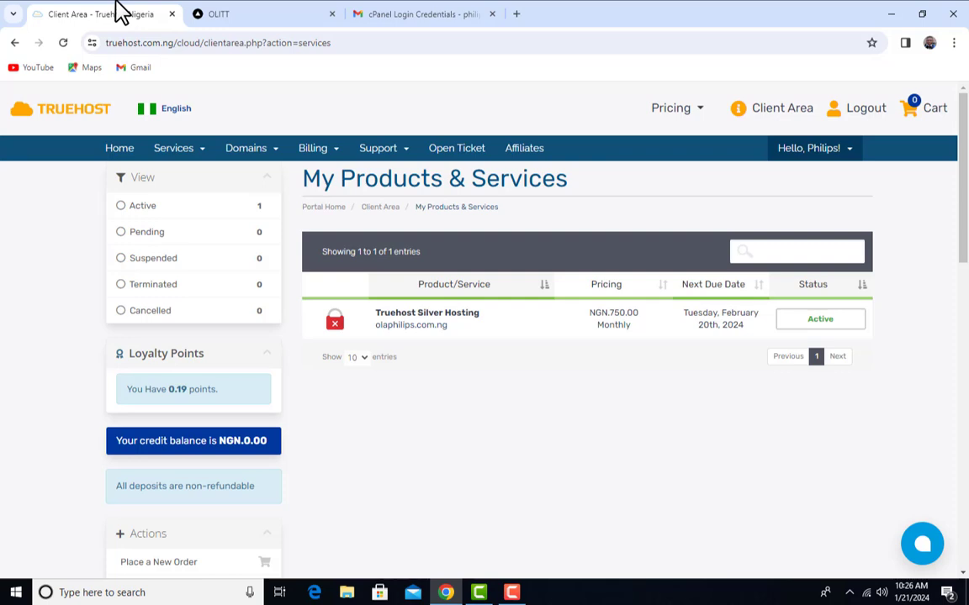
# Reload Services > My Services and open the active Silver Hosting plan's Manage Product page
pyautogui.click(206, 160)
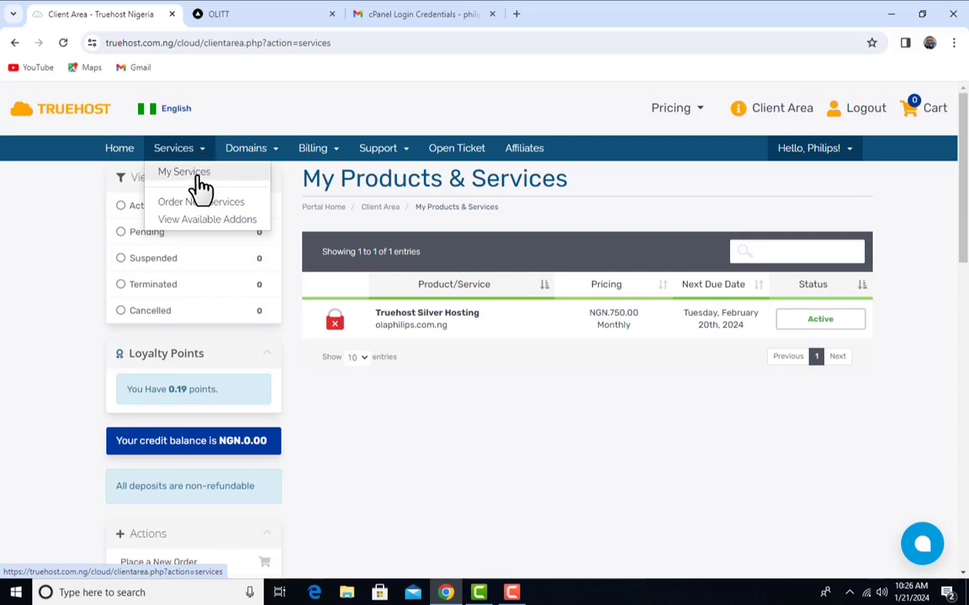
pyautogui.click(269, 158)
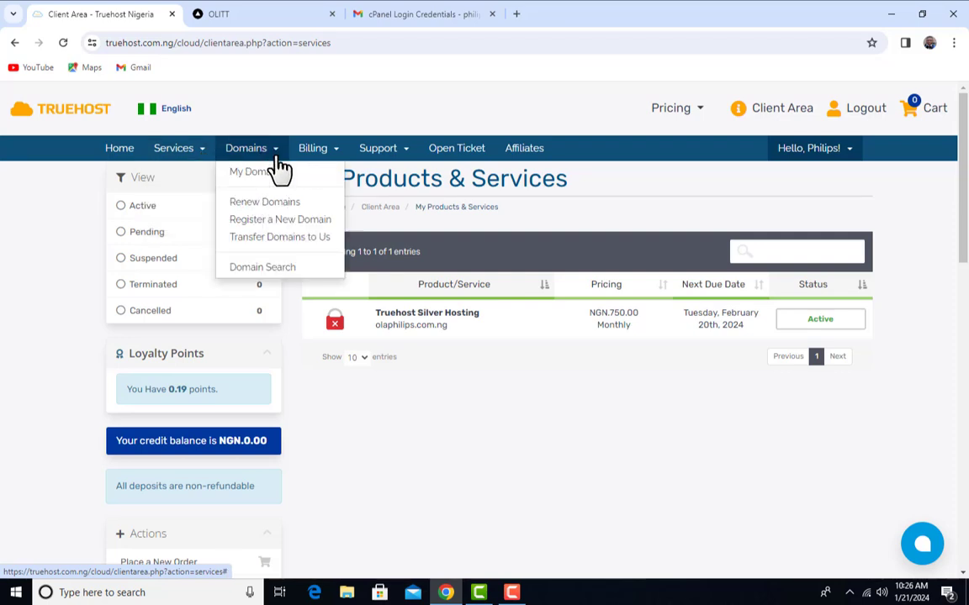
pyautogui.click(202, 153)
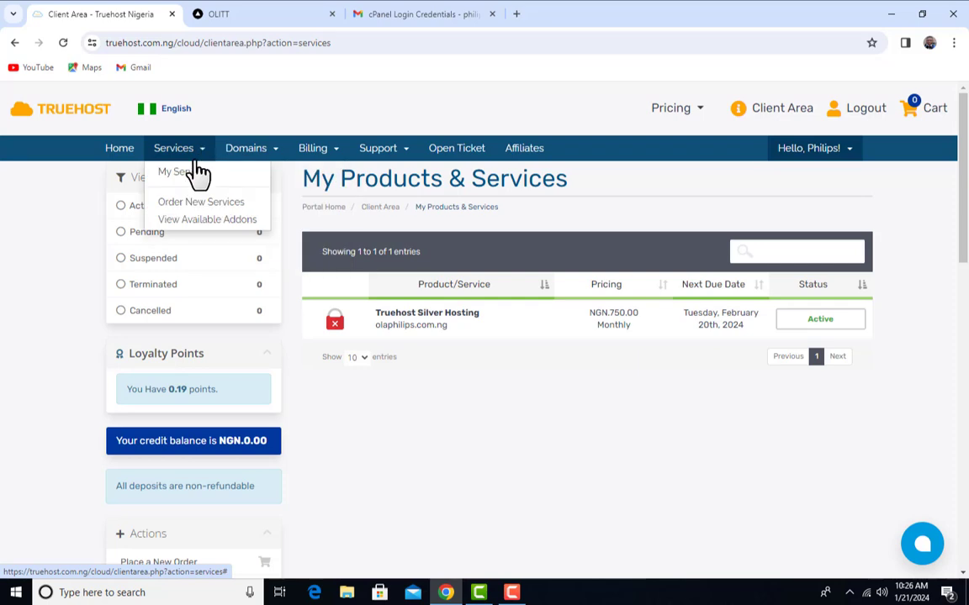
pyautogui.click(191, 173)
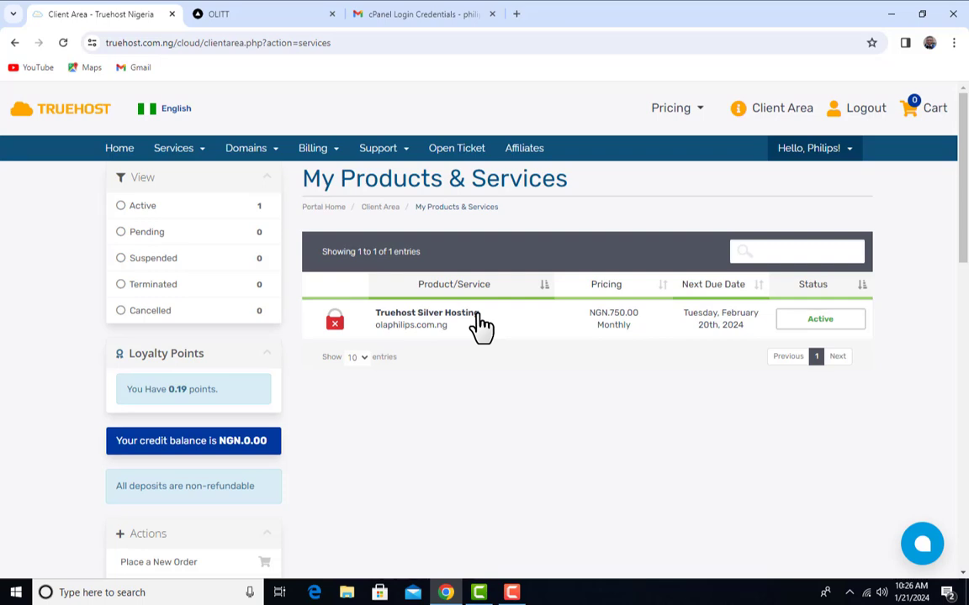
pyautogui.click(849, 323)
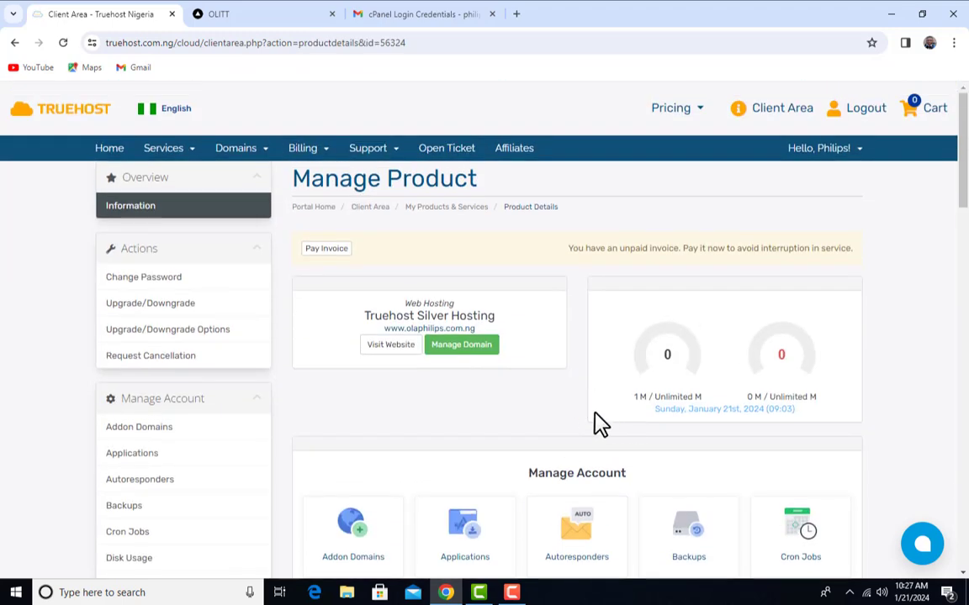
# Use the sidebar's One Click Login to open cPanel for olaphilips.com.ng in a new tab
pyautogui.scroll(-10, 597, 346)
pyautogui.scroll(-7, 580, 345)
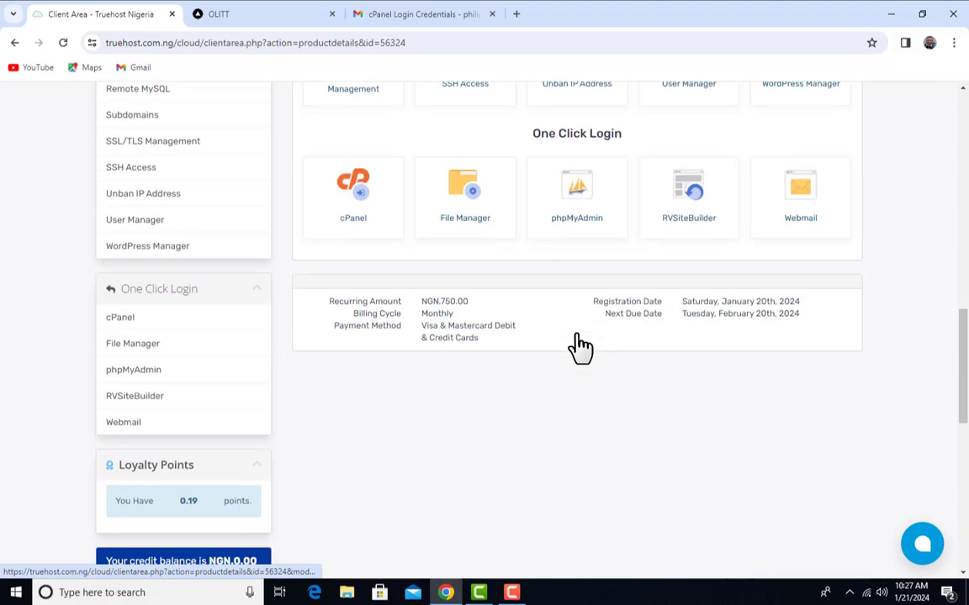
pyautogui.scroll(2, 527, 379)
pyautogui.scroll(1, 528, 378)
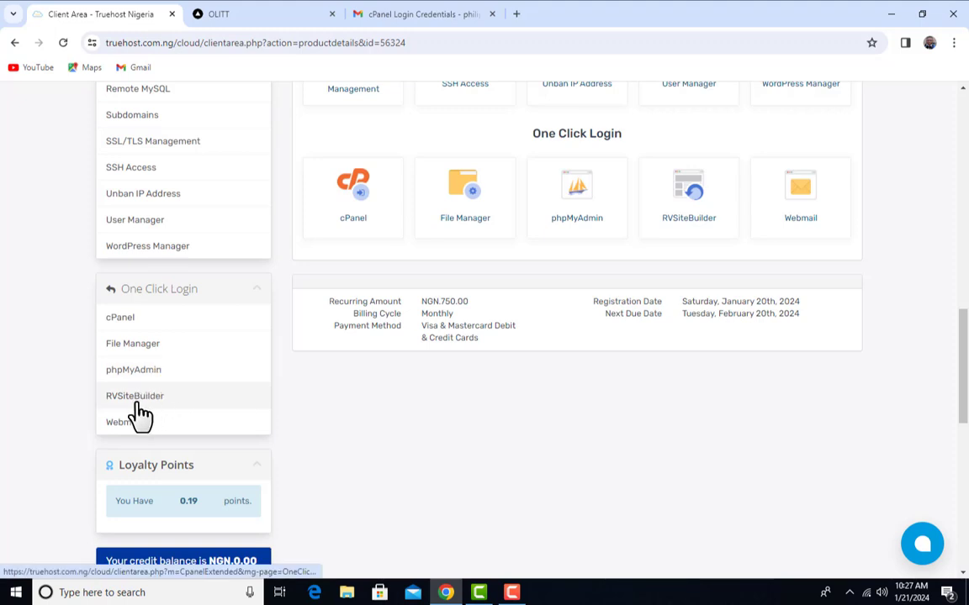
pyautogui.click(144, 323)
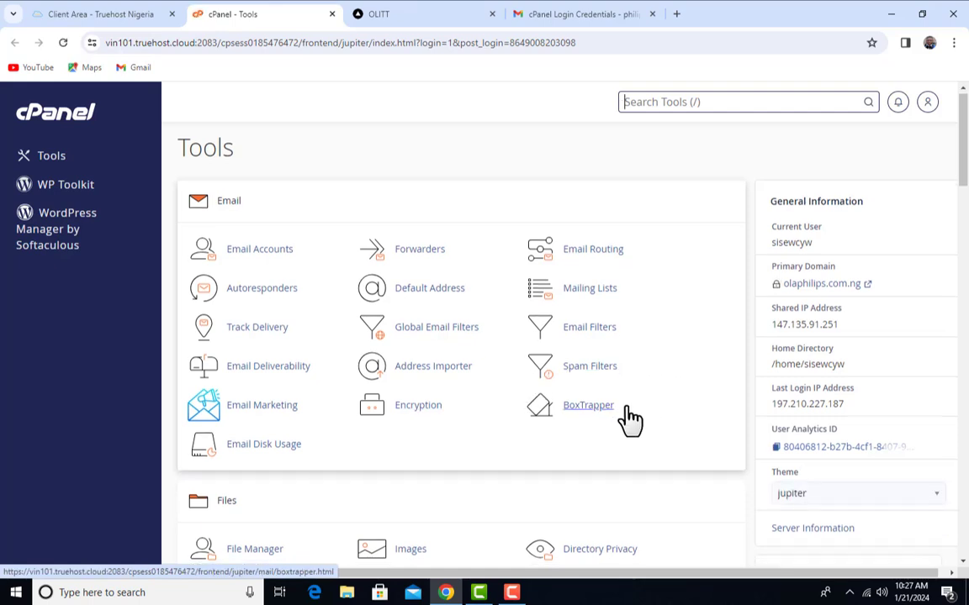
# Search cPanel tools for 'file' and launch File Manager in a new tab
pyautogui.scroll(-1, 624, 419)
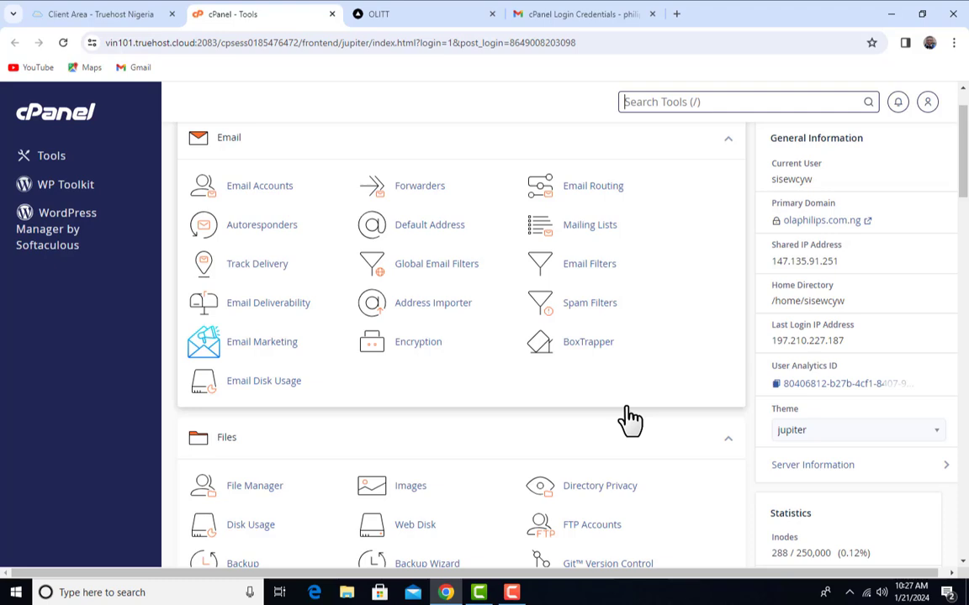
pyautogui.scroll(1, 629, 418)
pyautogui.scroll(-1, 631, 418)
pyautogui.scroll(-1, 448, 417)
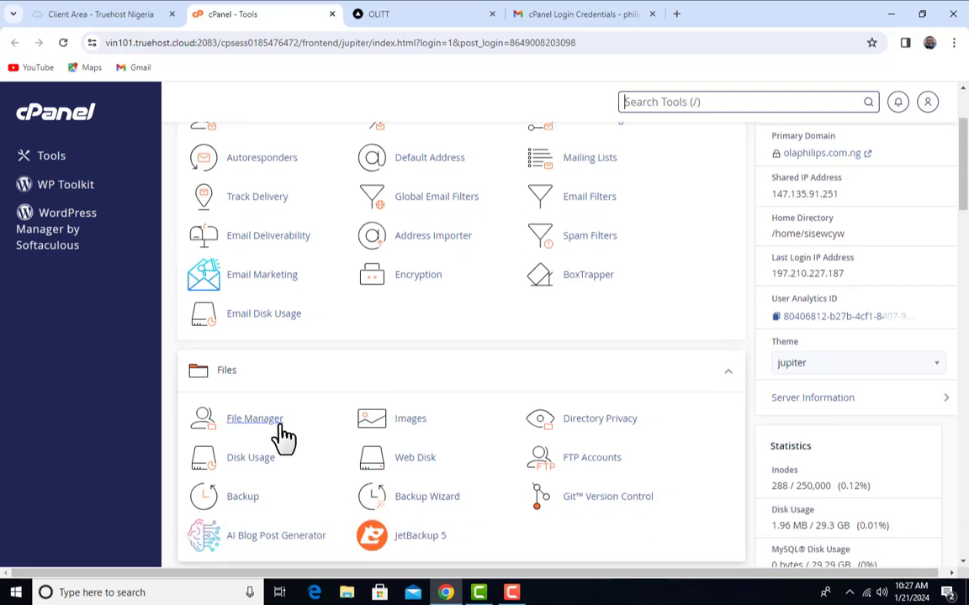
pyautogui.scroll(2, 275, 383)
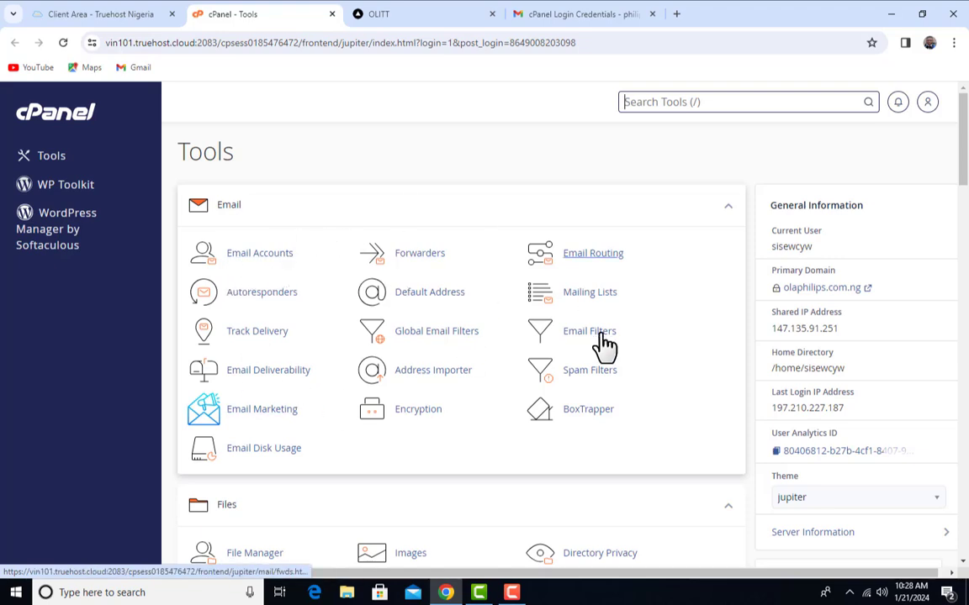
pyautogui.scroll(-1, 562, 311)
pyautogui.scroll(-2, 452, 307)
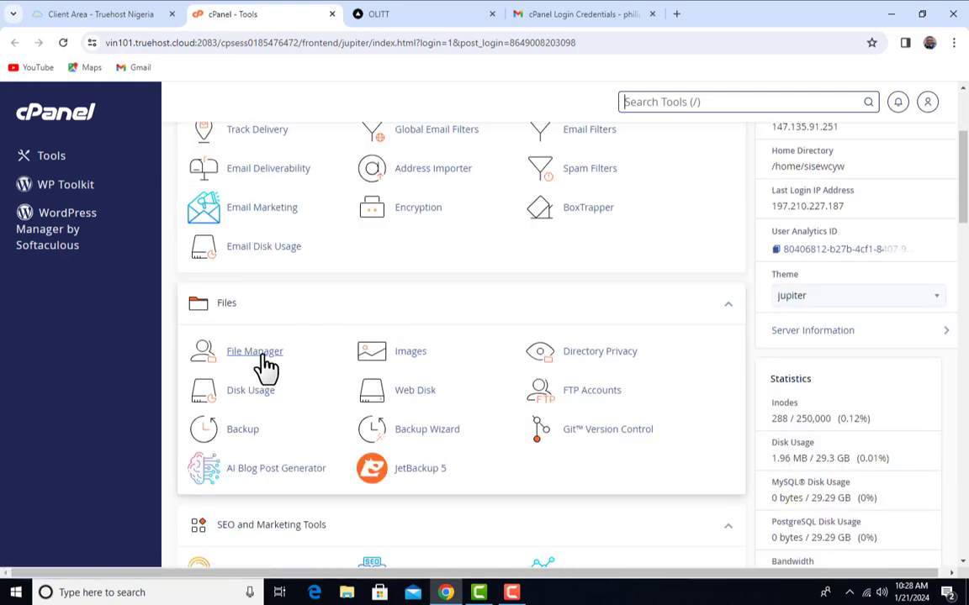
pyautogui.scroll(1, 475, 406)
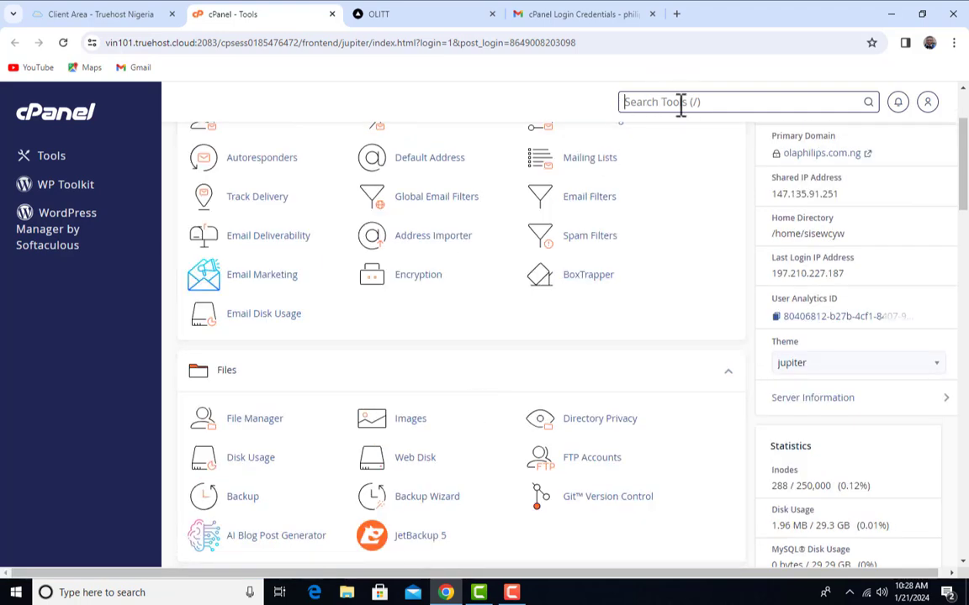
pyautogui.write('file')
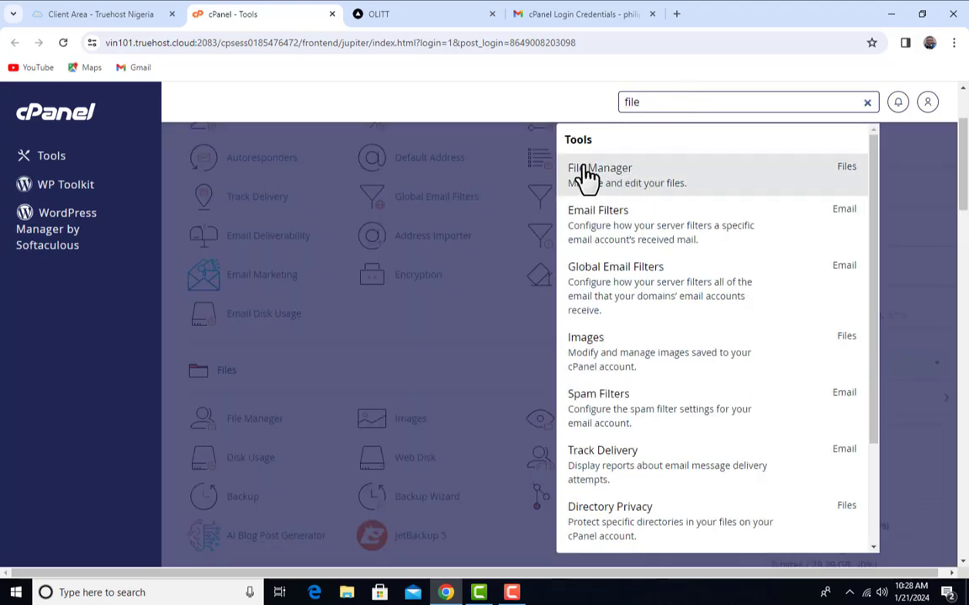
pyautogui.click(618, 178)
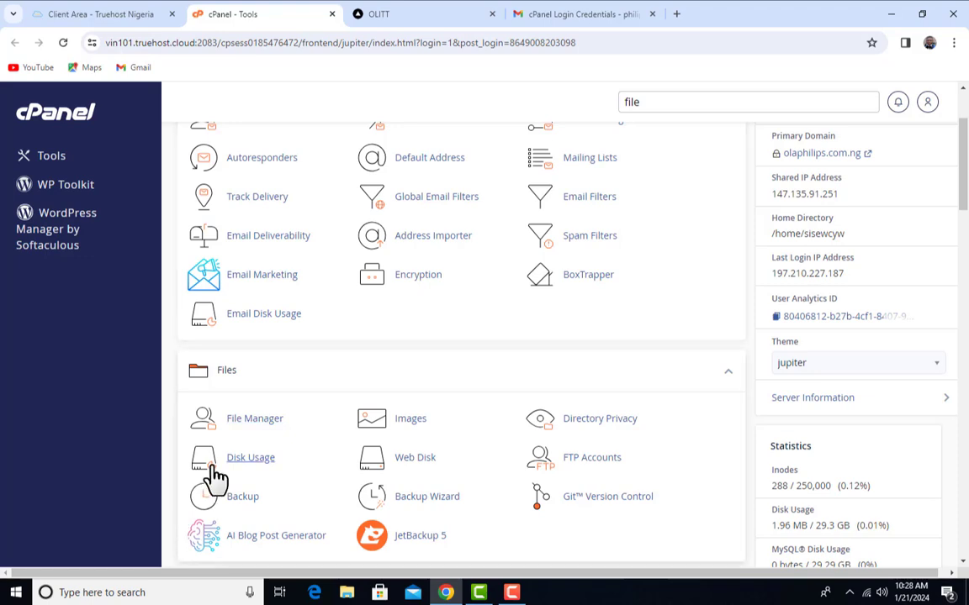
pyautogui.click(255, 420)
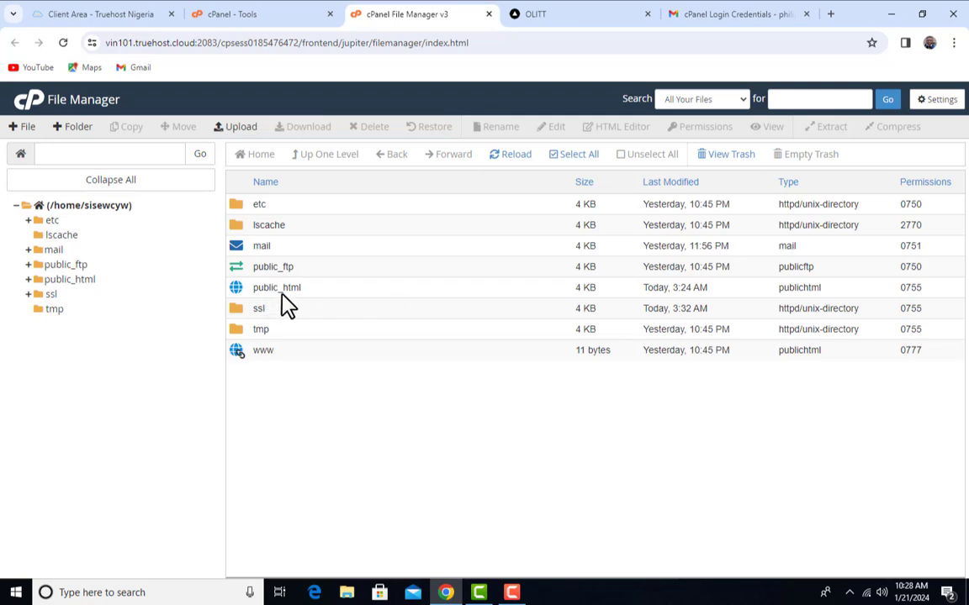
# Open the public_html folder in File Manager to list its site files
pyautogui.doubleClick(380, 290)
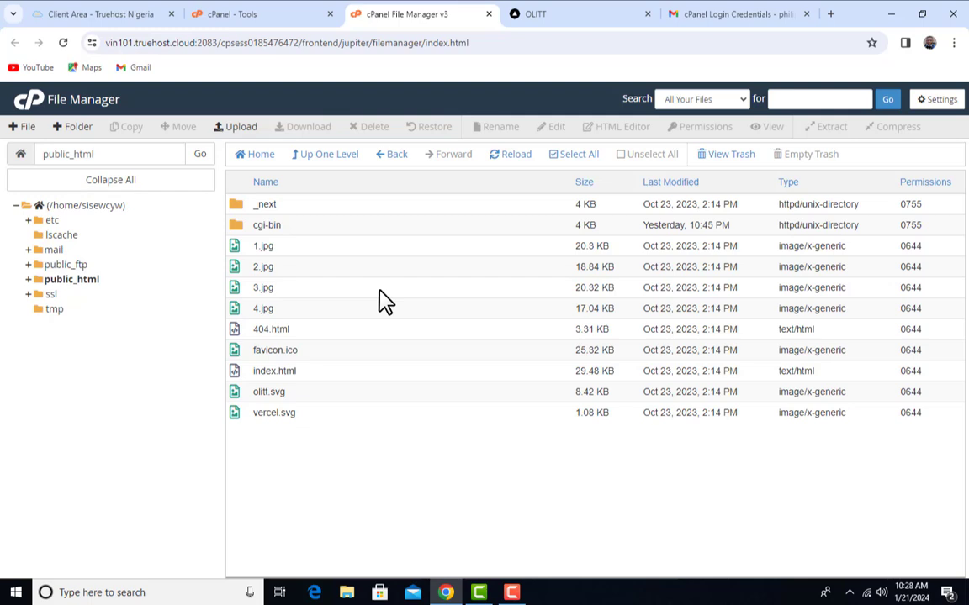
pyautogui.click(314, 160)
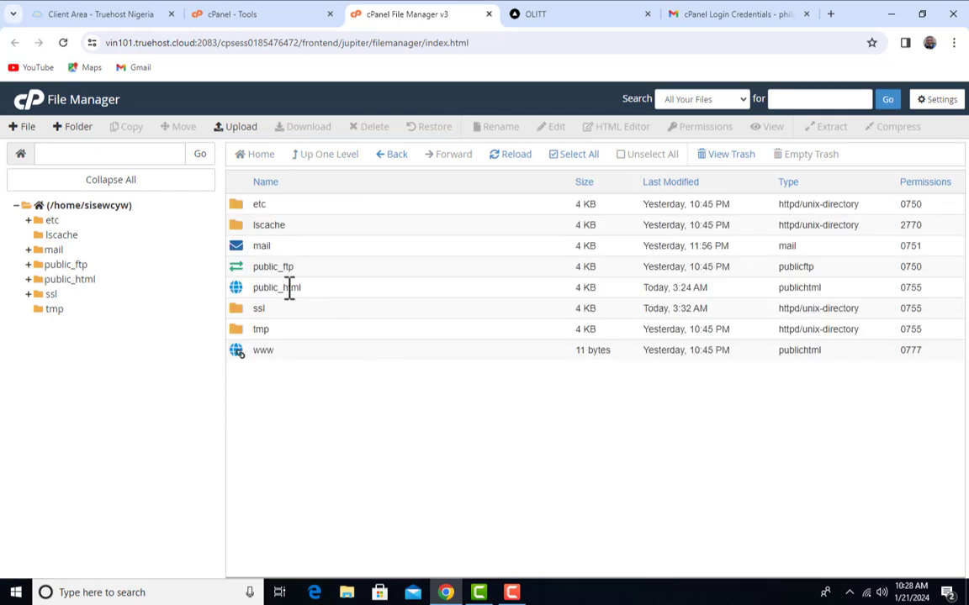
pyautogui.doubleClick(346, 291)
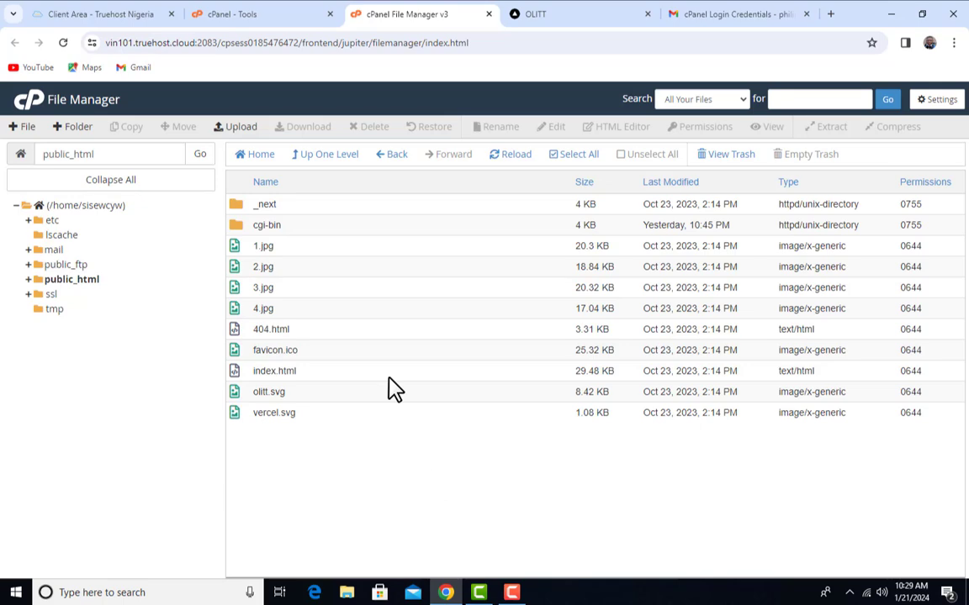
# Look over the current olaphilips.com.ng landing page, then return to the public_html listing
pyautogui.click(580, 14)
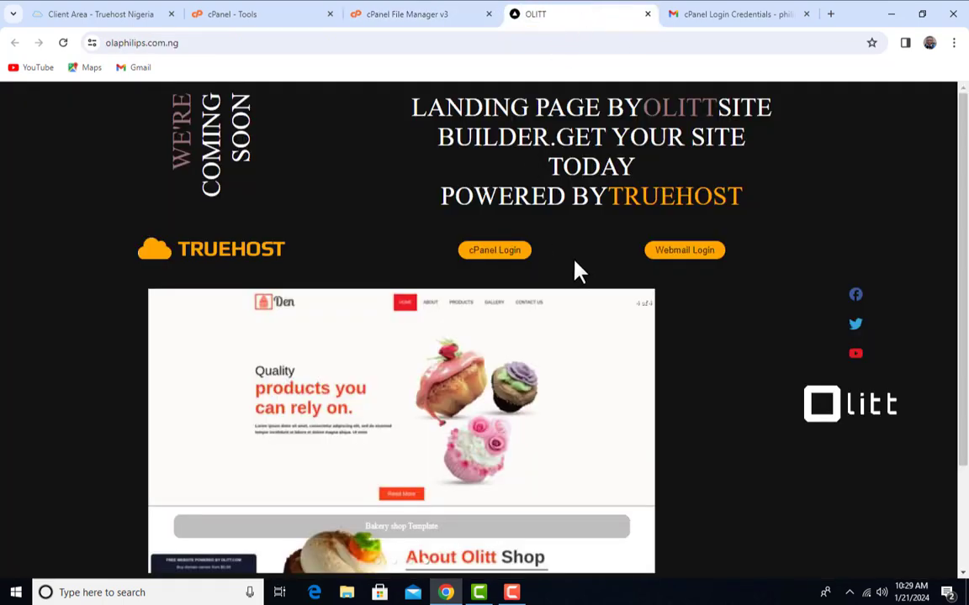
pyautogui.scroll(-3, 509, 345)
pyautogui.scroll(3, 512, 387)
pyautogui.scroll(-3, 511, 370)
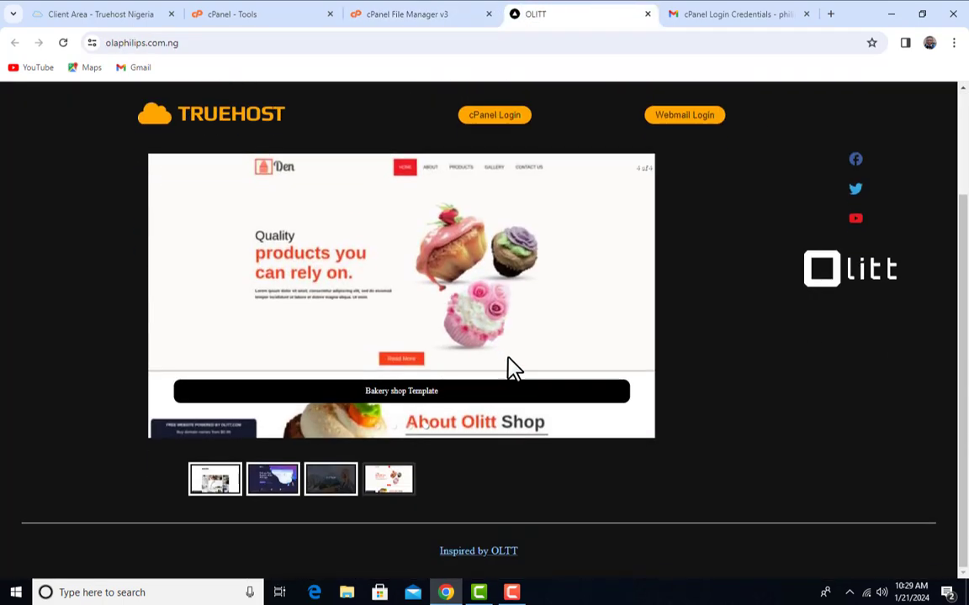
pyautogui.scroll(3, 511, 374)
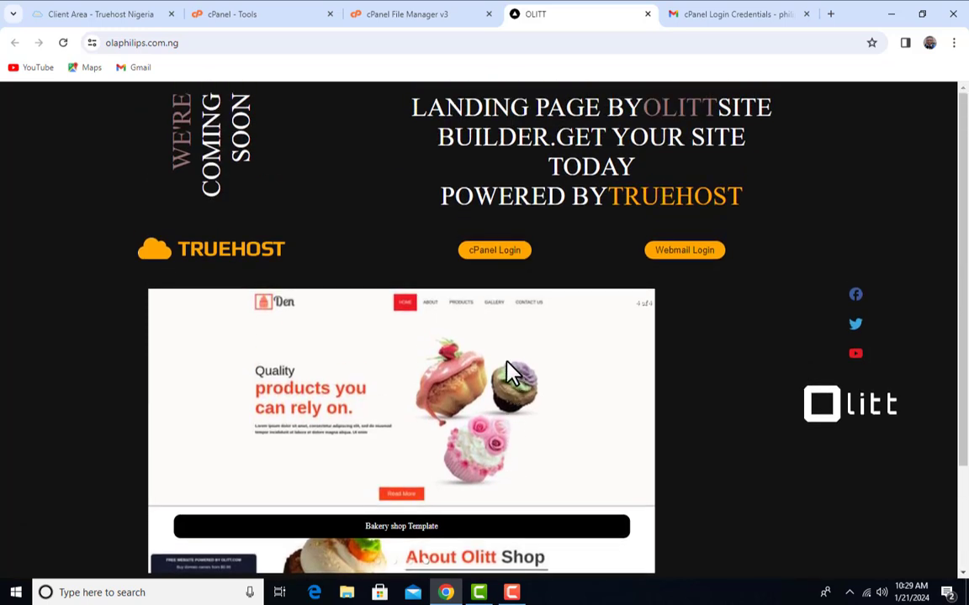
pyautogui.click(414, 15)
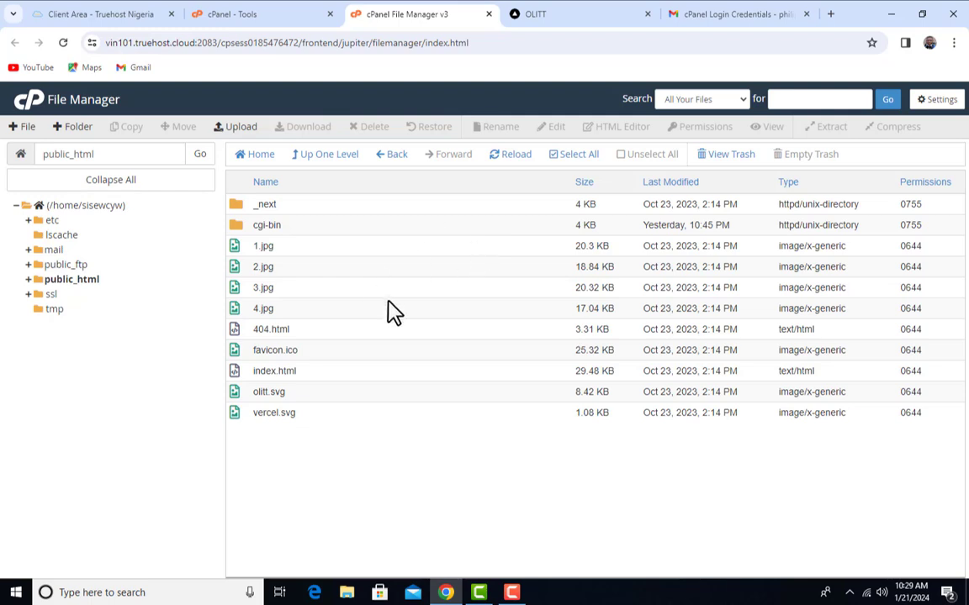
# Permanently delete all 11 items in public_html, skipping the trash, then return to the landing page
pyautogui.click(556, 155)
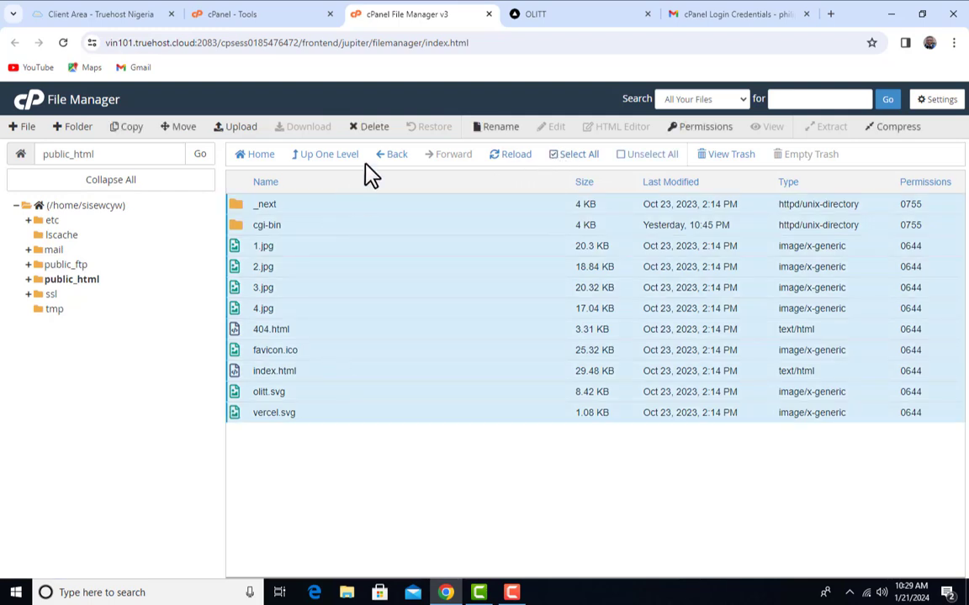
pyautogui.click(376, 130)
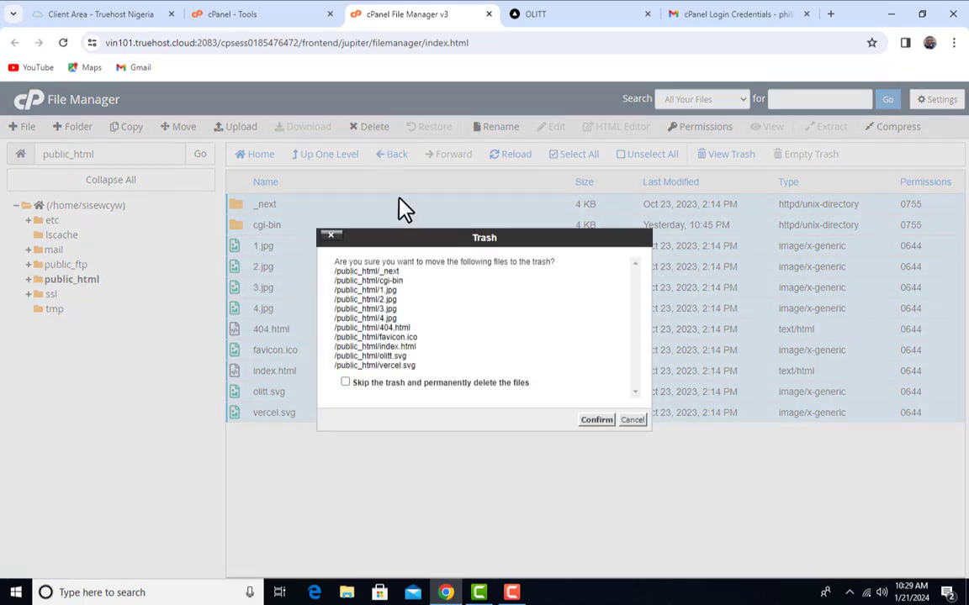
pyautogui.click(345, 383)
pyautogui.click(596, 420)
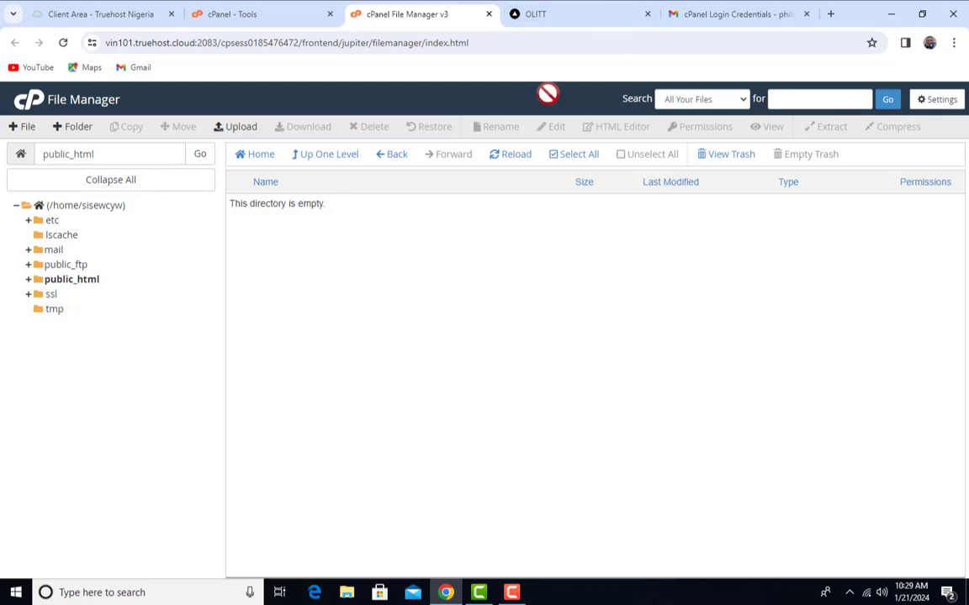
pyautogui.click(555, 16)
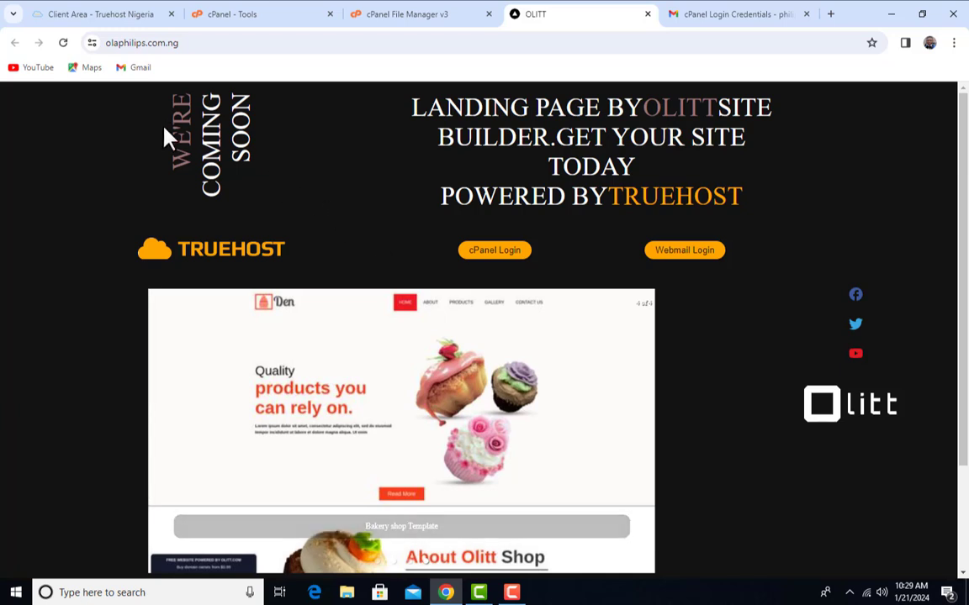
# Reload olaphilips.com.ng to see the empty 'Index of /' listing, then go back to File Manager
pyautogui.click(63, 43)
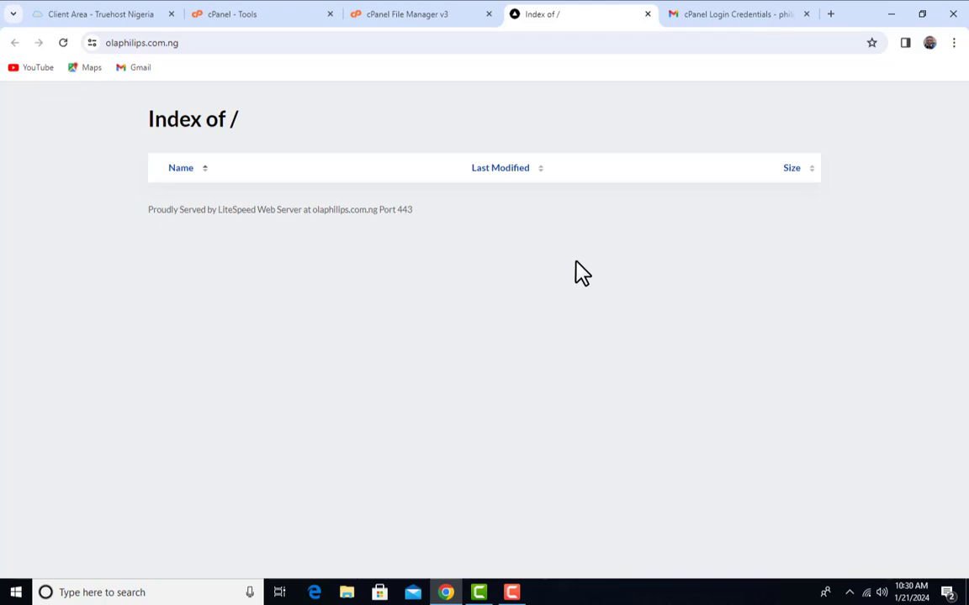
pyautogui.click(439, 12)
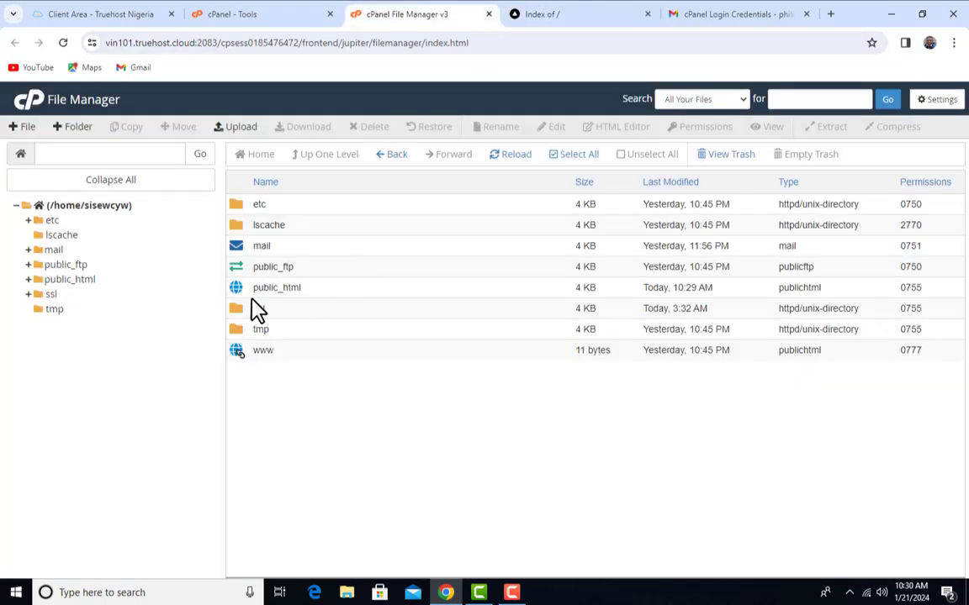
# Open public_html to confirm the web root is now empty
pyautogui.doubleClick(378, 290)
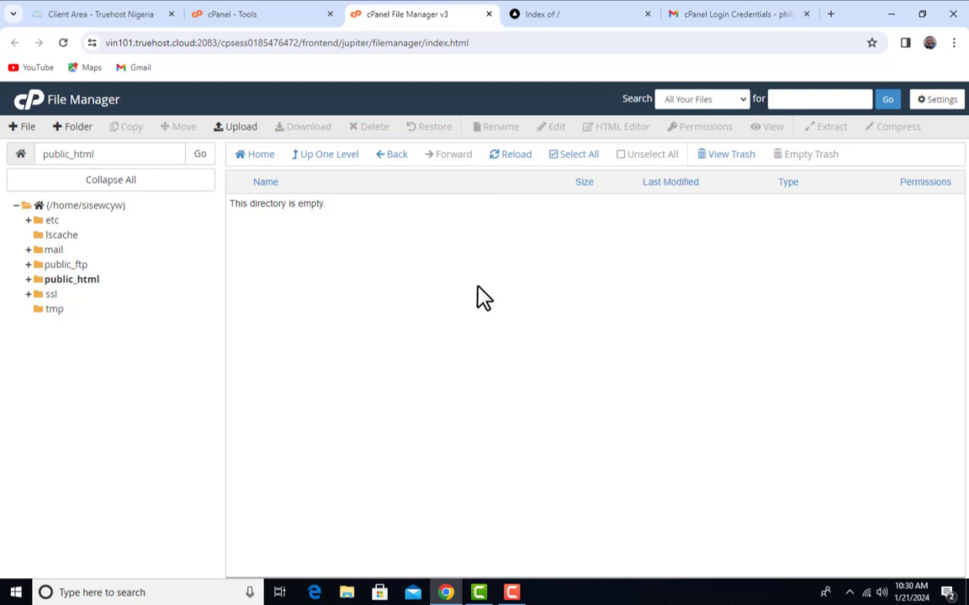
# On the cPanel Tools page, clear the old file search and launch WordPress Manager by Softaculous
pyautogui.click(286, 17)
pyautogui.scroll(-1, 501, 375)
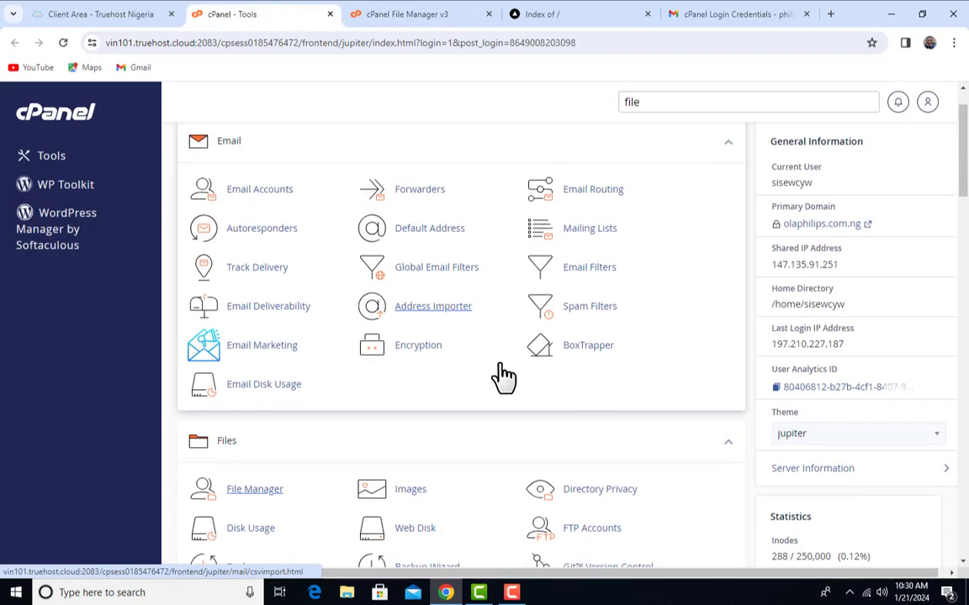
pyautogui.scroll(-2, 502, 377)
pyautogui.scroll(3, 502, 379)
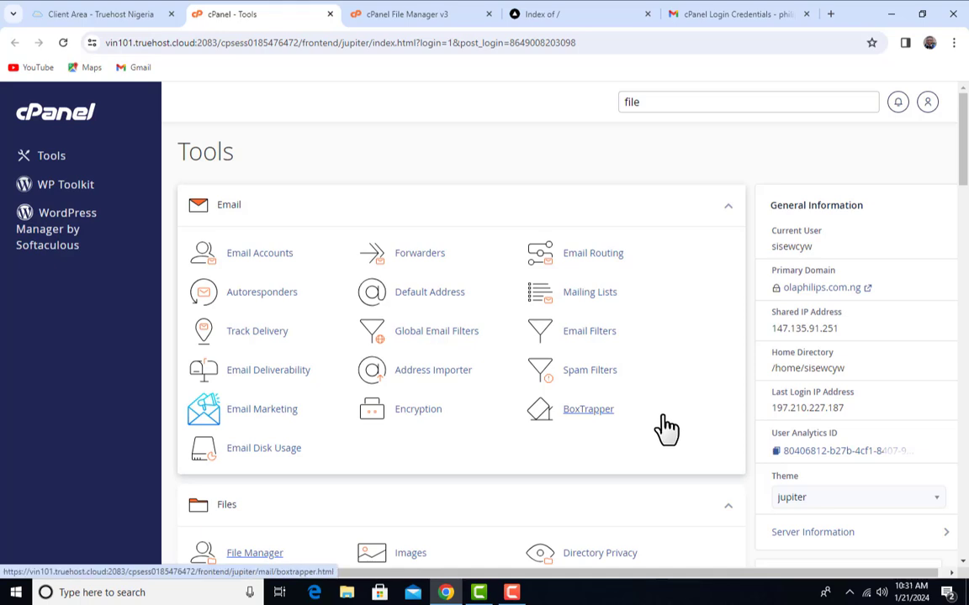
pyautogui.scroll(-1, 858, 290)
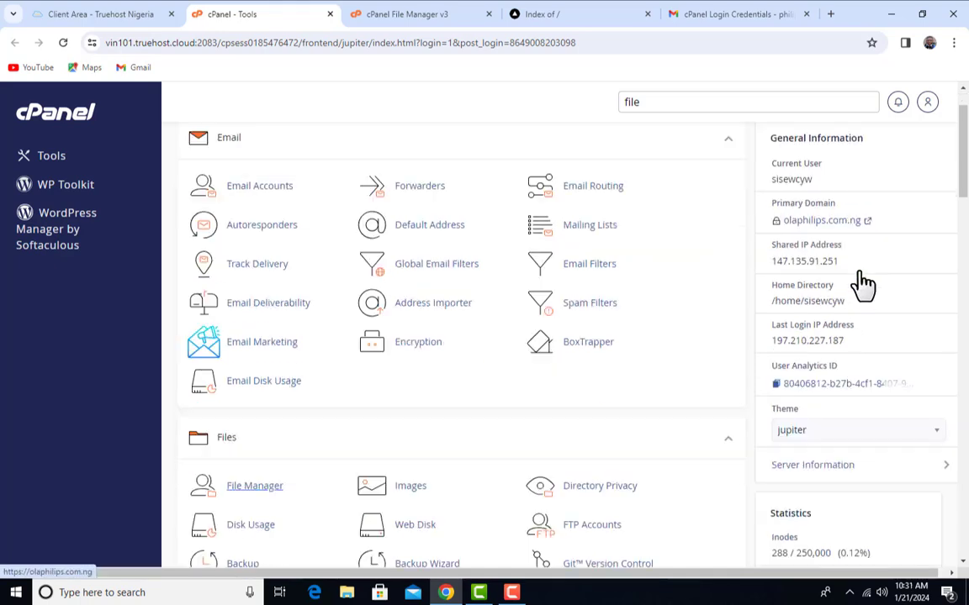
pyautogui.scroll(1, 832, 290)
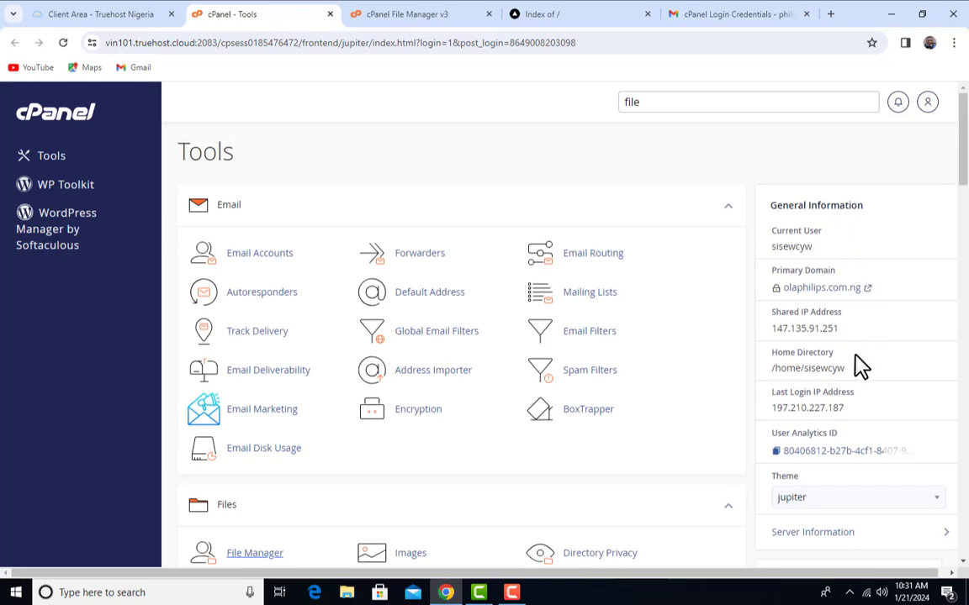
pyautogui.scroll(-2, 862, 374)
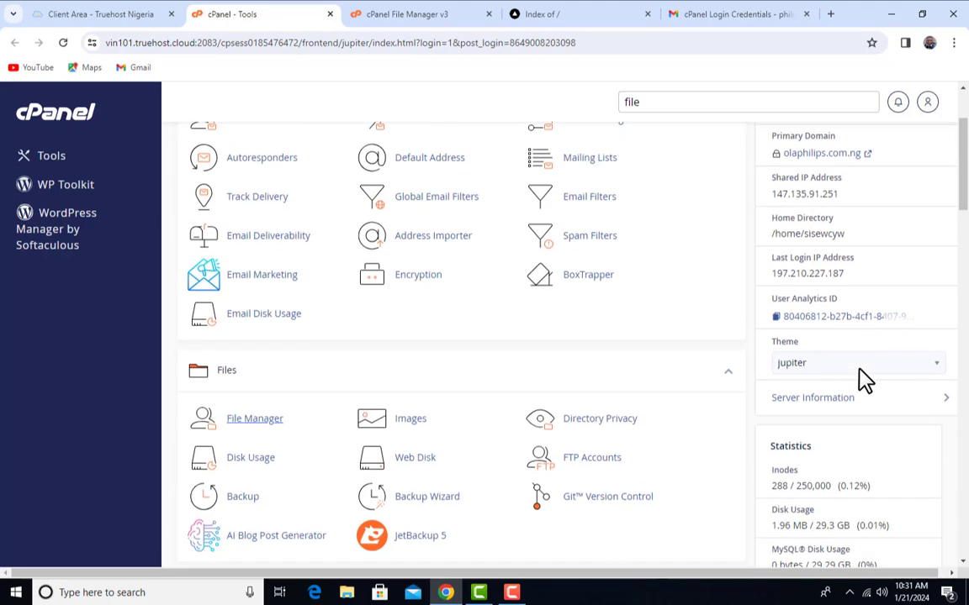
pyautogui.scroll(-2, 555, 340)
pyautogui.scroll(-6, 613, 352)
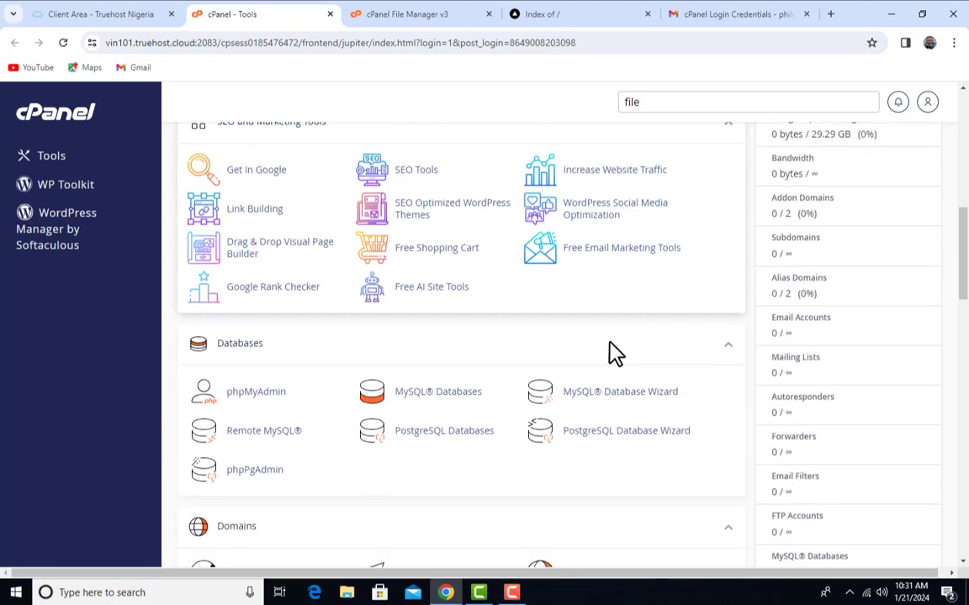
pyautogui.scroll(-4, 616, 366)
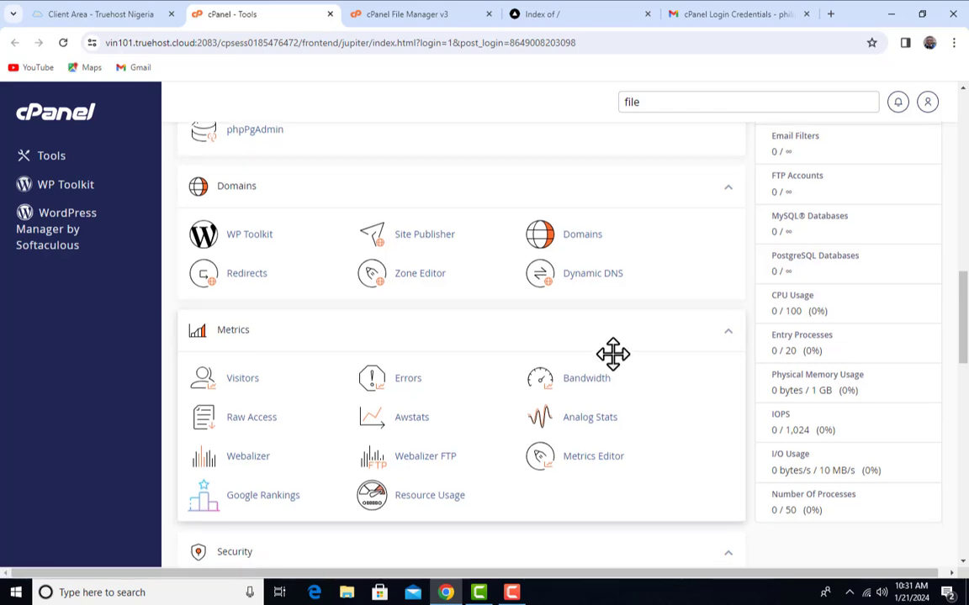
pyautogui.scroll(-4, 616, 366)
pyautogui.scroll(-3, 617, 366)
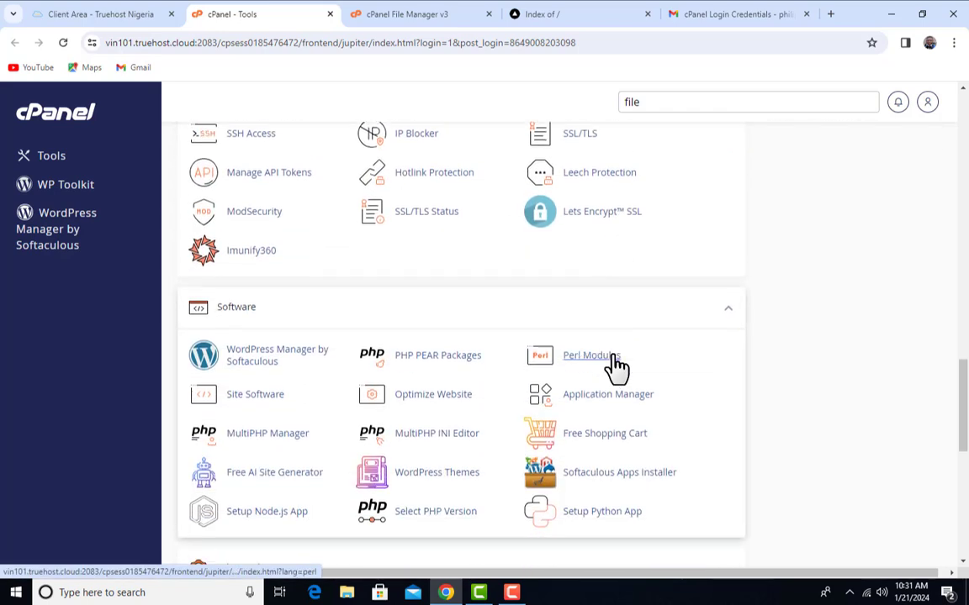
pyautogui.scroll(-1, 616, 366)
pyautogui.scroll(-2, 616, 367)
pyautogui.scroll(1, 616, 368)
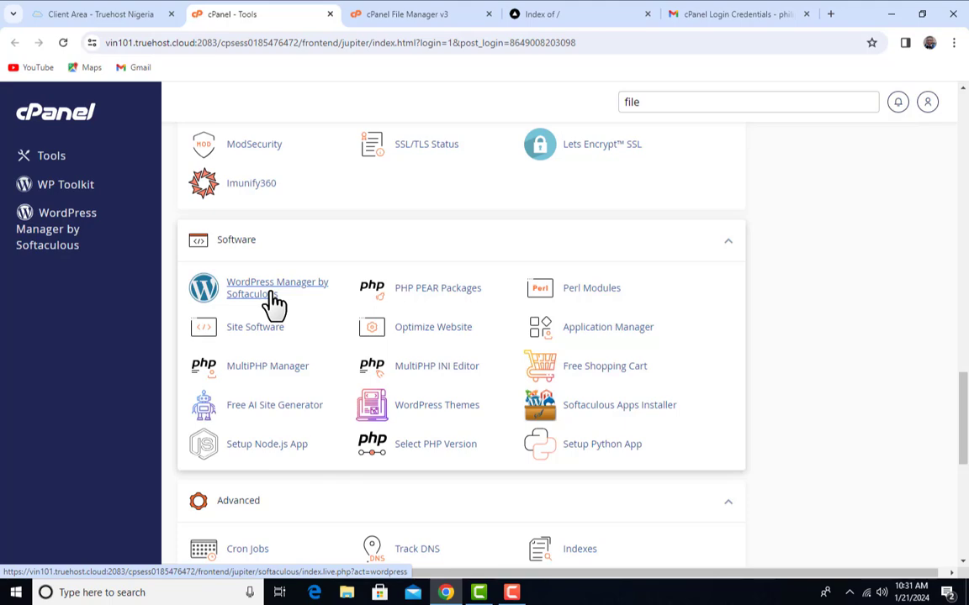
pyautogui.scroll(-6, 342, 342)
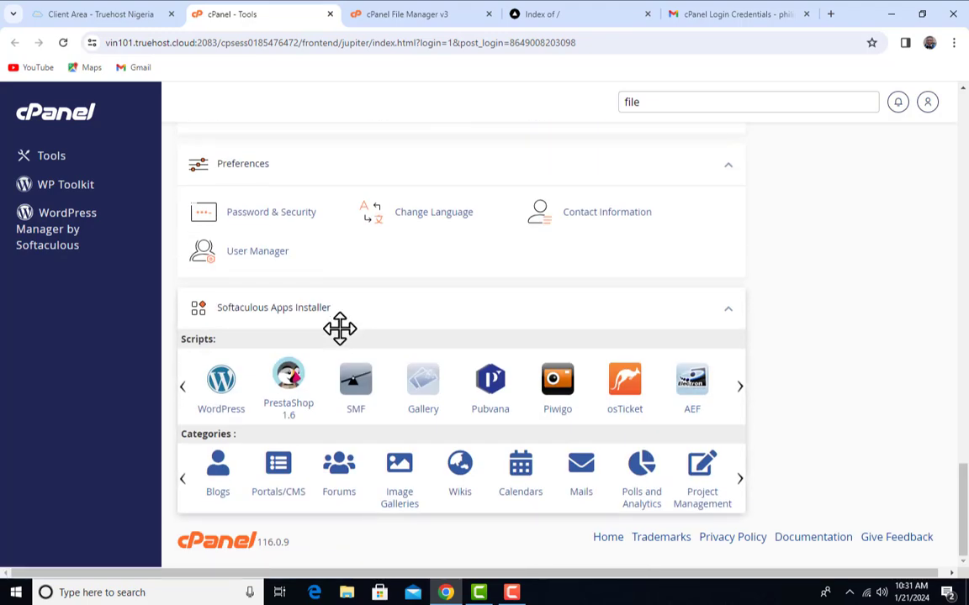
pyautogui.scroll(6, 340, 328)
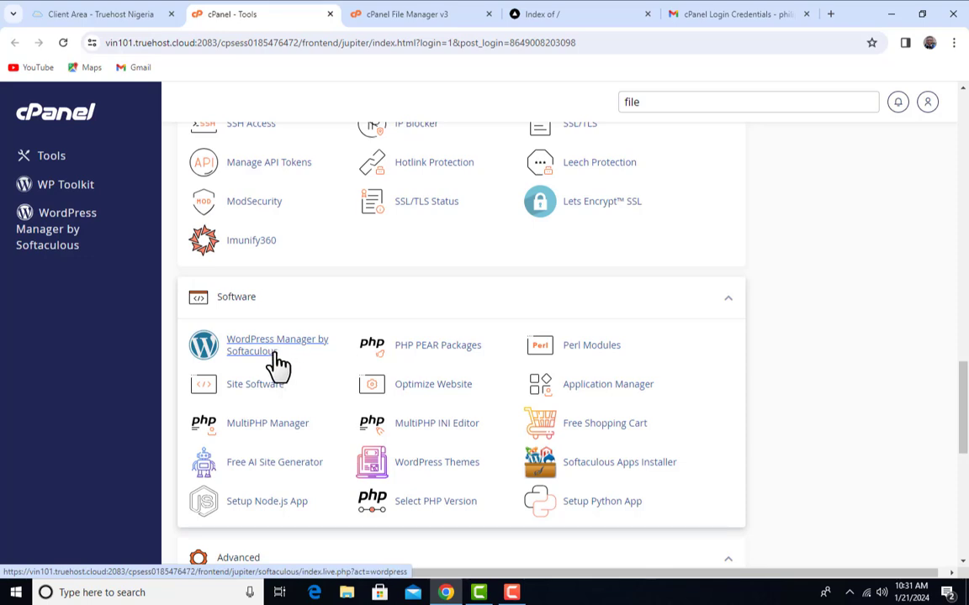
pyautogui.click(690, 103)
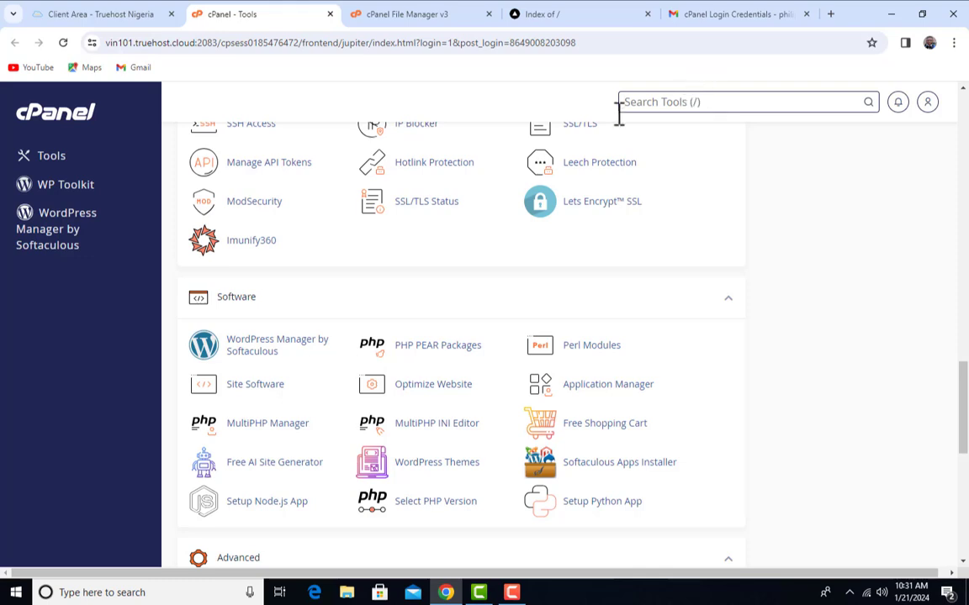
pyautogui.click(261, 363)
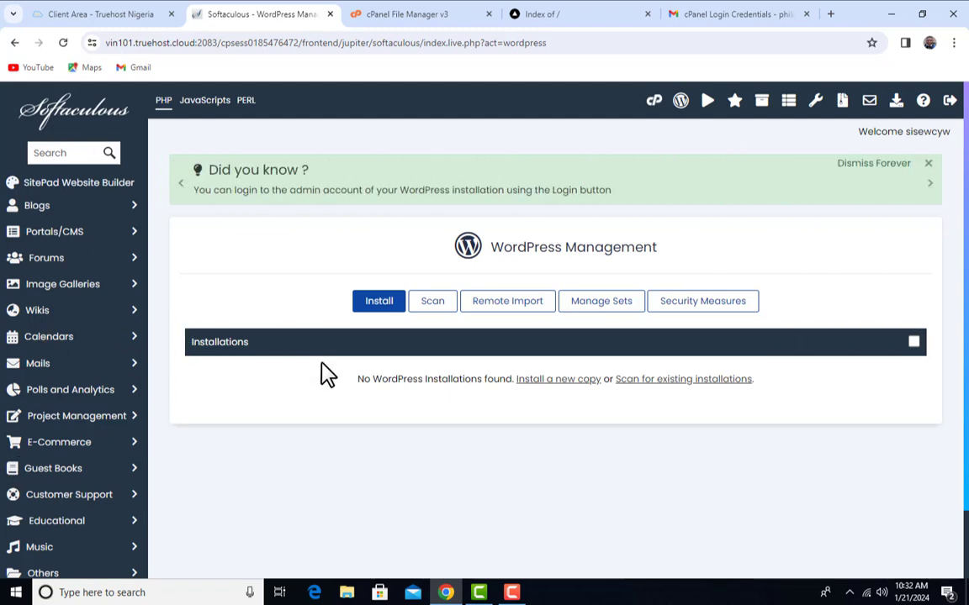
pyautogui.click(391, 316)
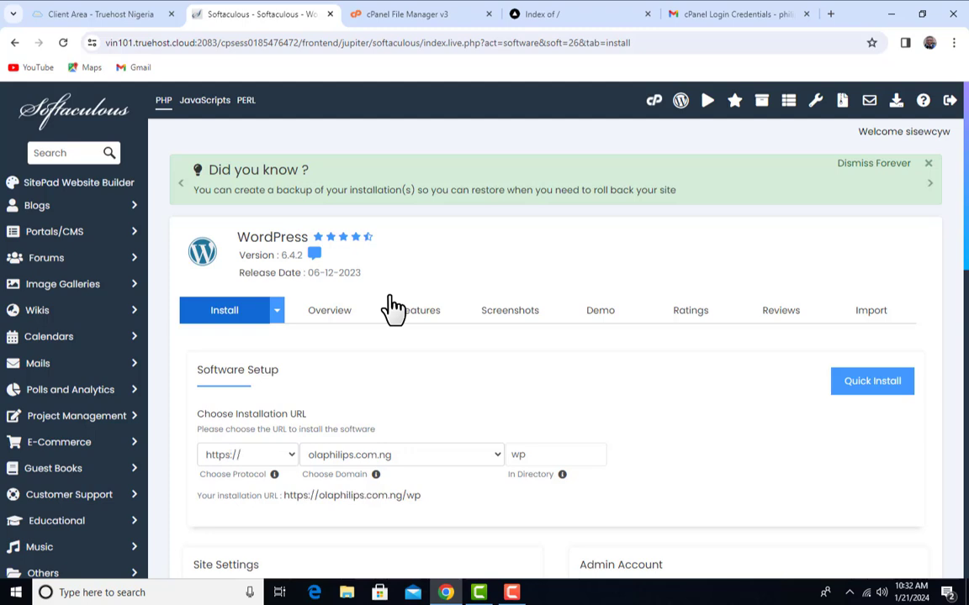
pyautogui.scroll(-1, 454, 383)
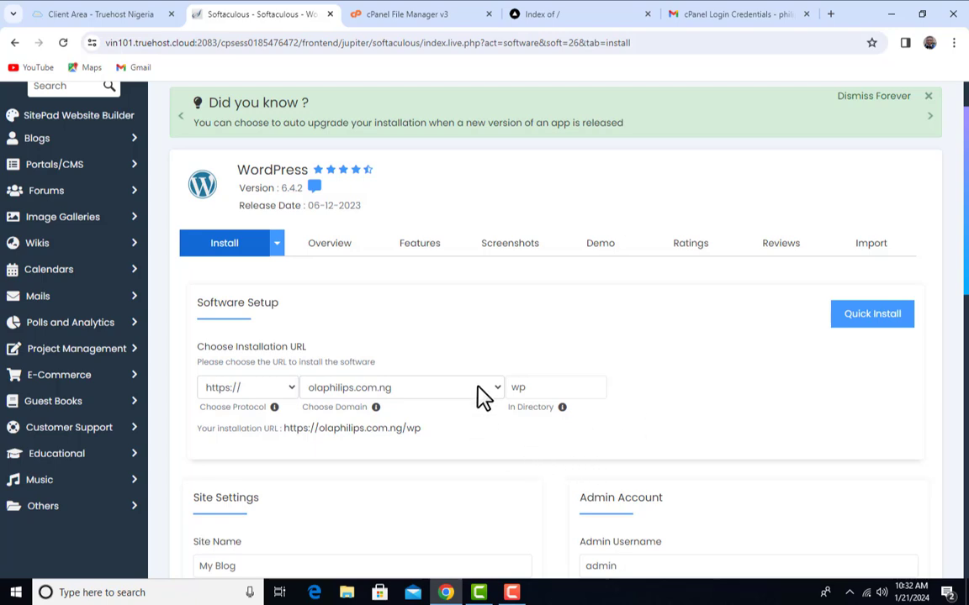
pyautogui.scroll(-1, 284, 391)
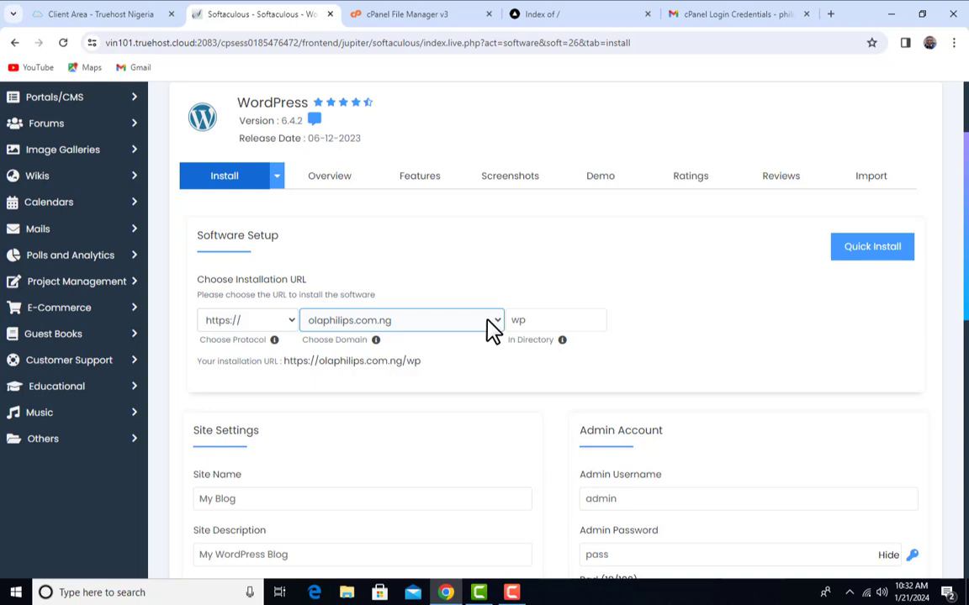
pyautogui.click(491, 324)
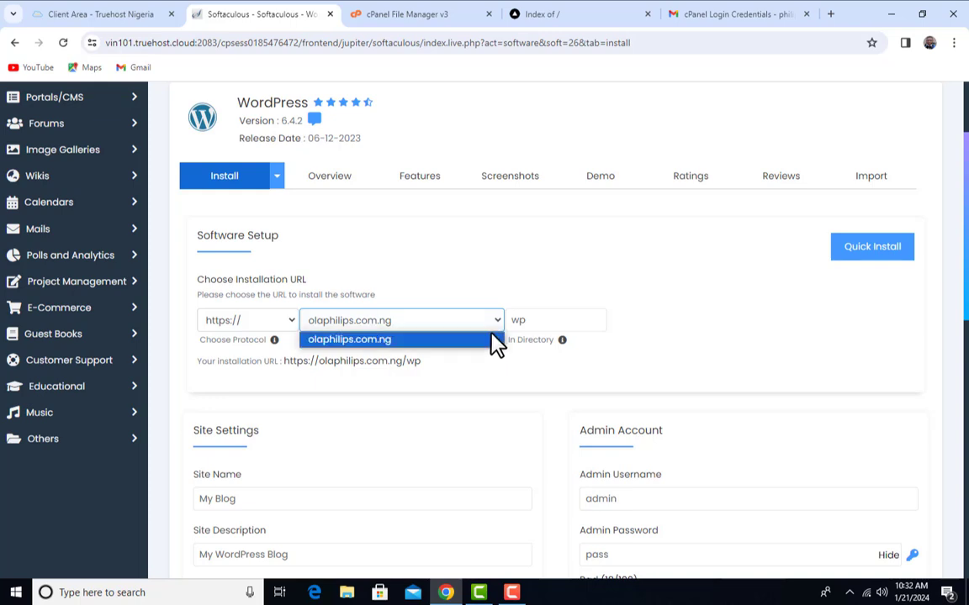
pyautogui.click(446, 340)
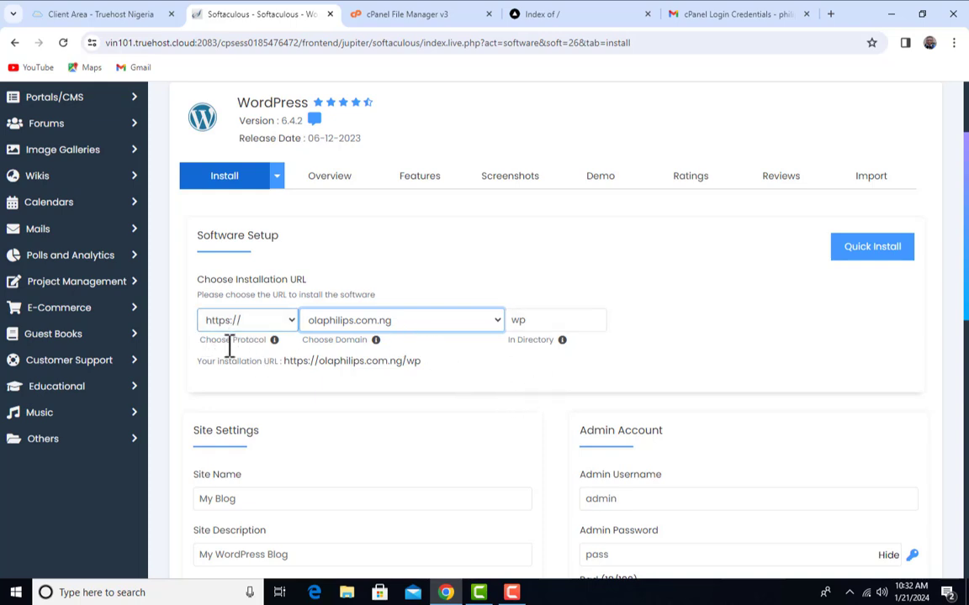
pyautogui.click(288, 320)
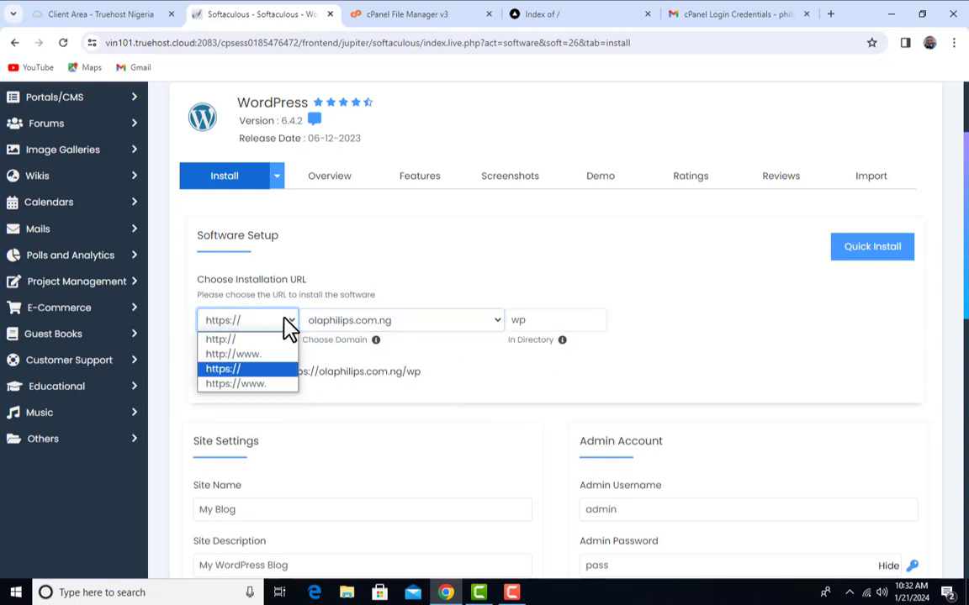
pyautogui.click(273, 369)
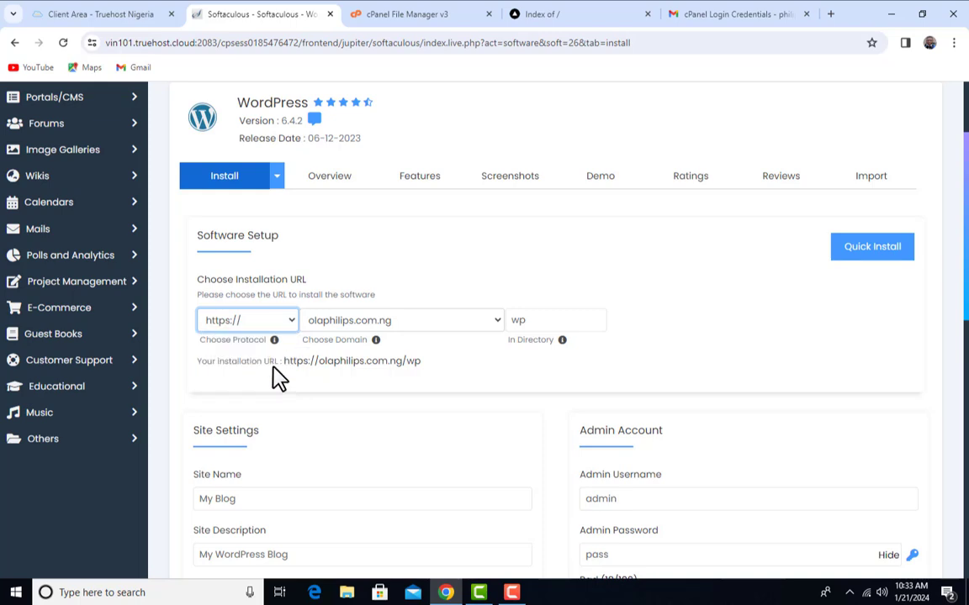
pyautogui.doubleClick(549, 320)
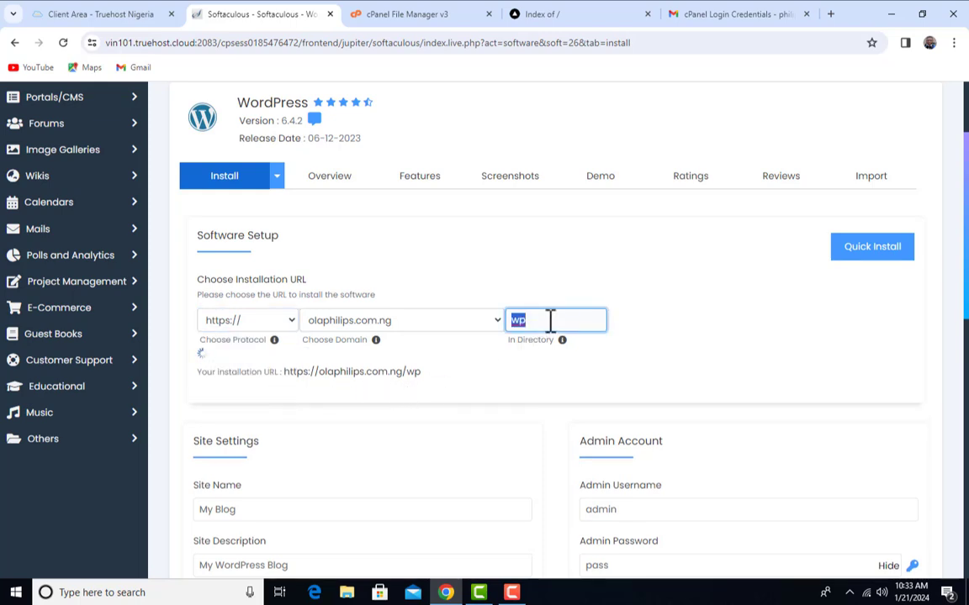
pyautogui.click(580, 343)
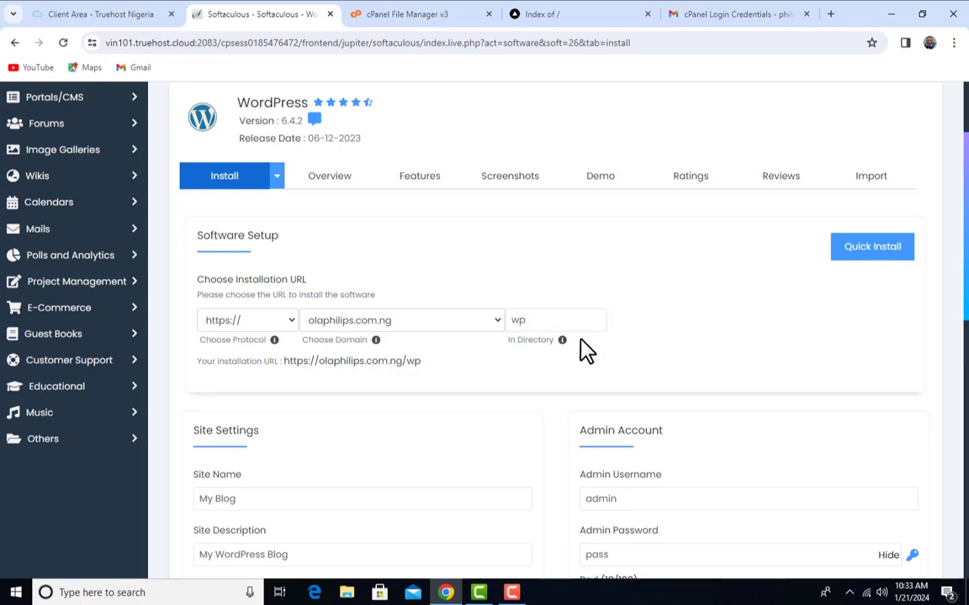
pyautogui.click(579, 320)
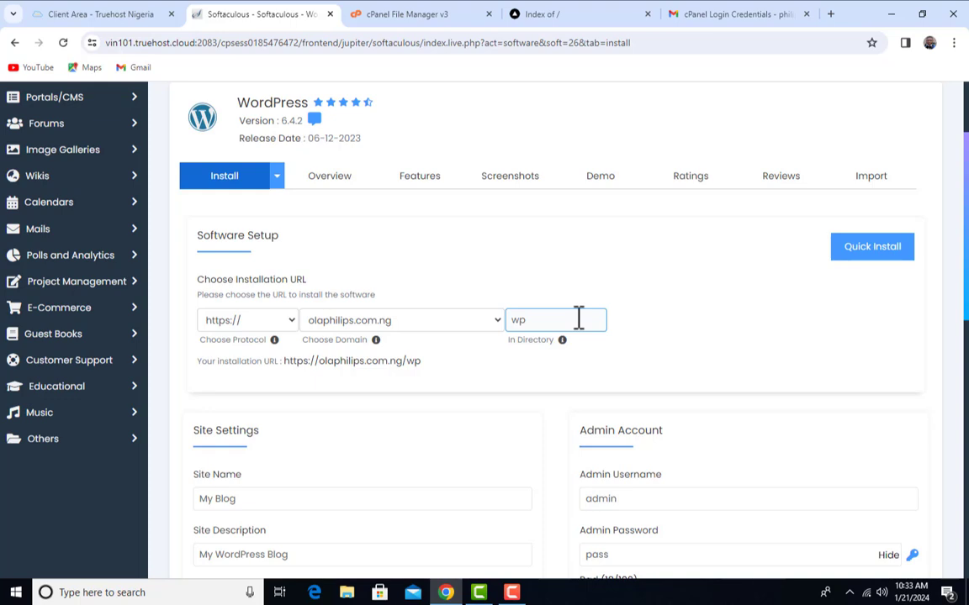
# Confirm public_html and the live olaphilips.com.ng/ root are empty, then return to the install form
pyautogui.click(425, 14)
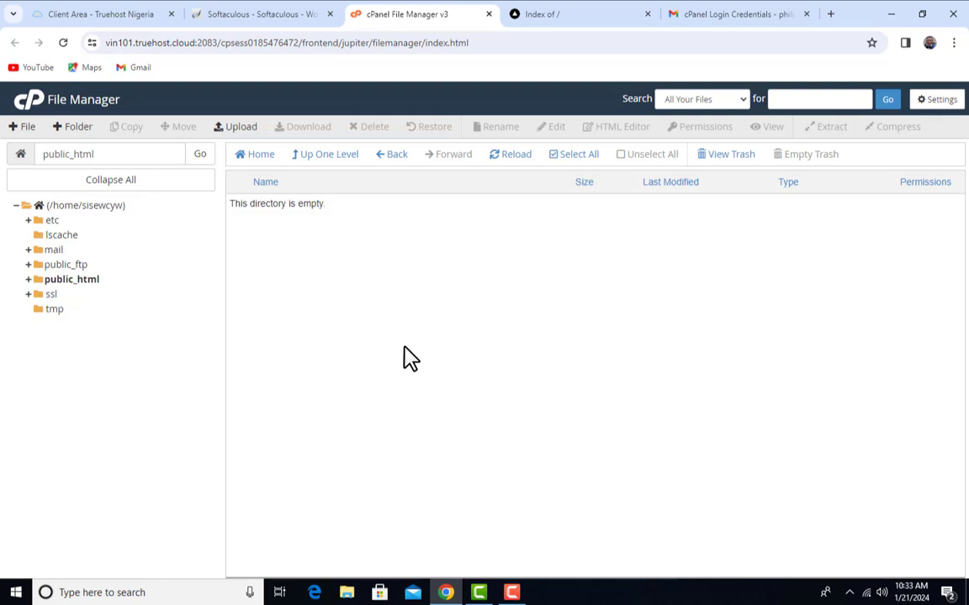
pyautogui.click(277, 17)
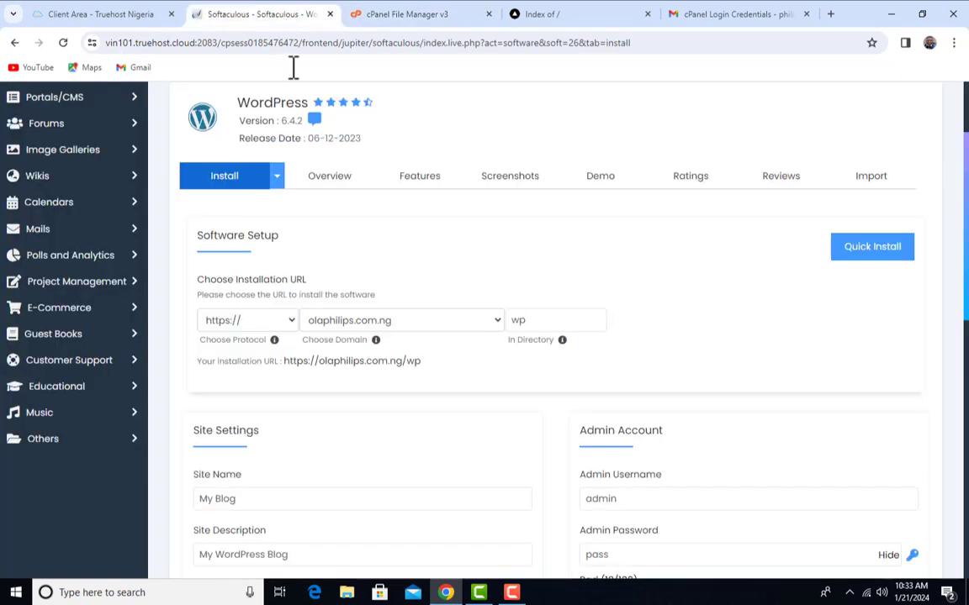
pyautogui.doubleClick(516, 321)
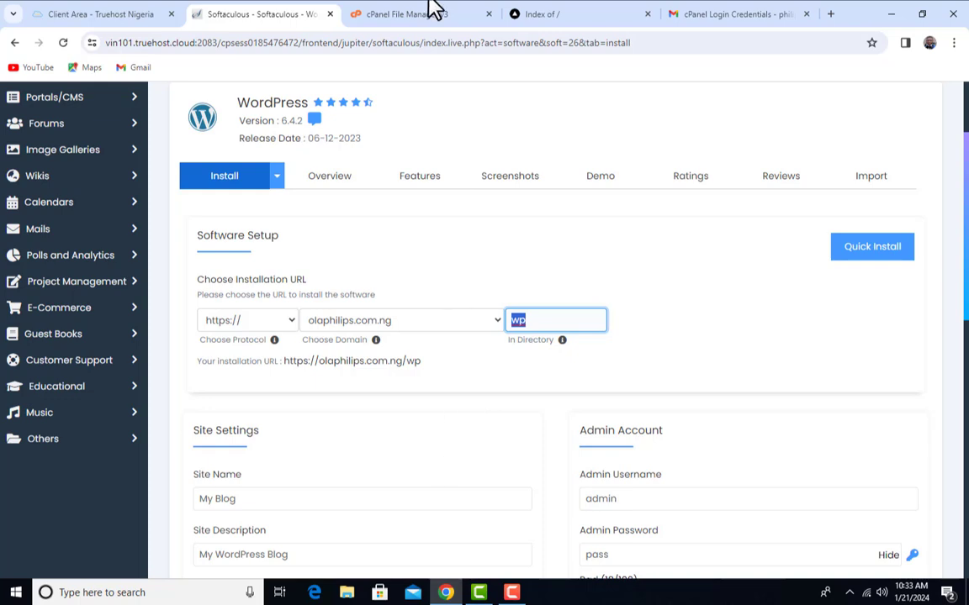
pyautogui.click(573, 15)
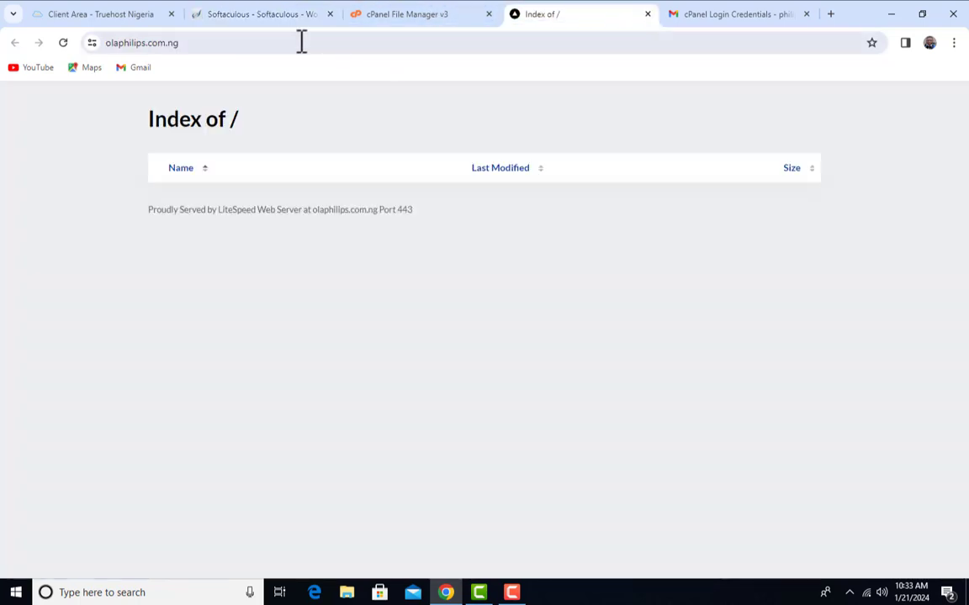
pyautogui.click(242, 42)
pyautogui.click(271, 42)
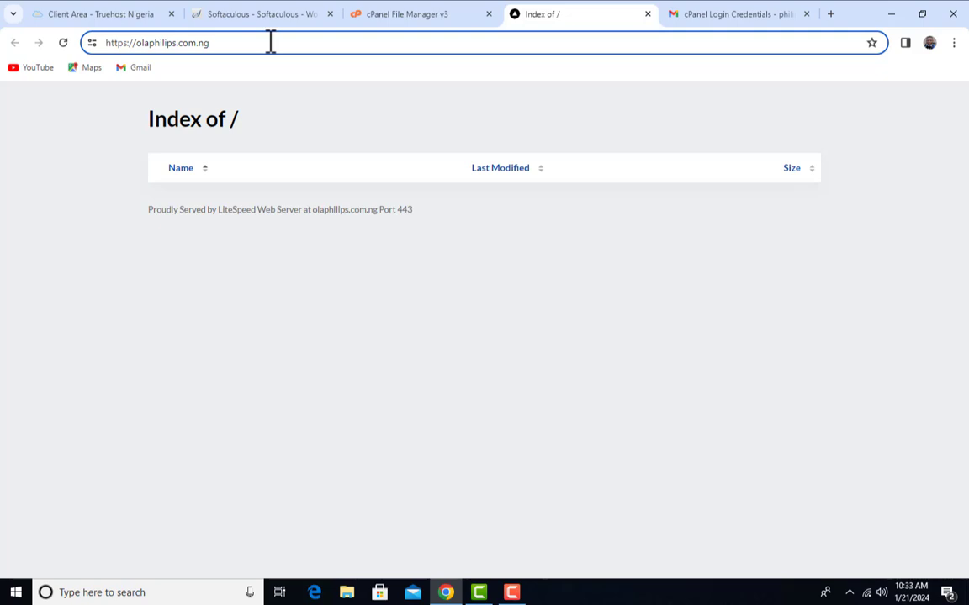
pyautogui.write('/')
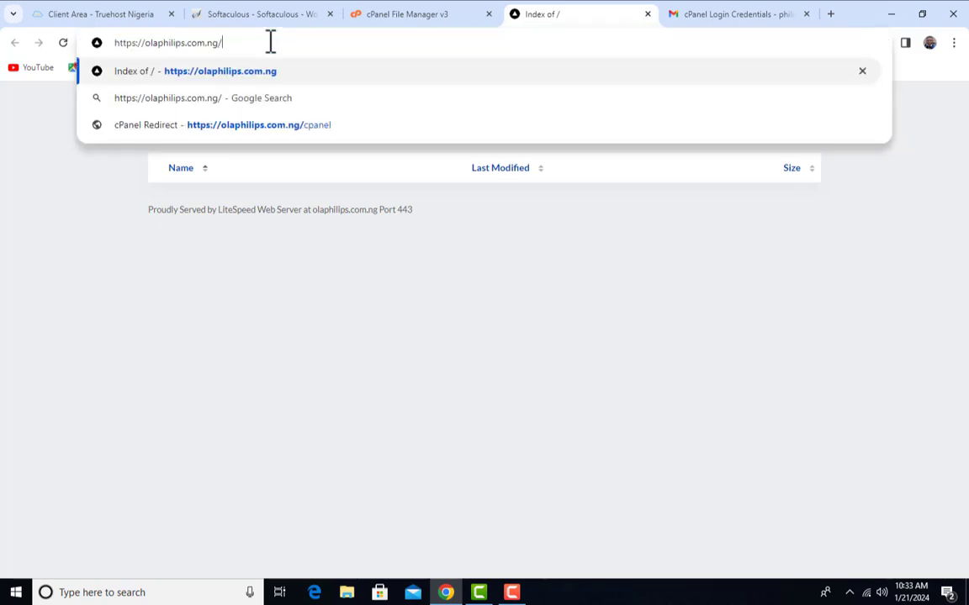
pyautogui.click(458, 315)
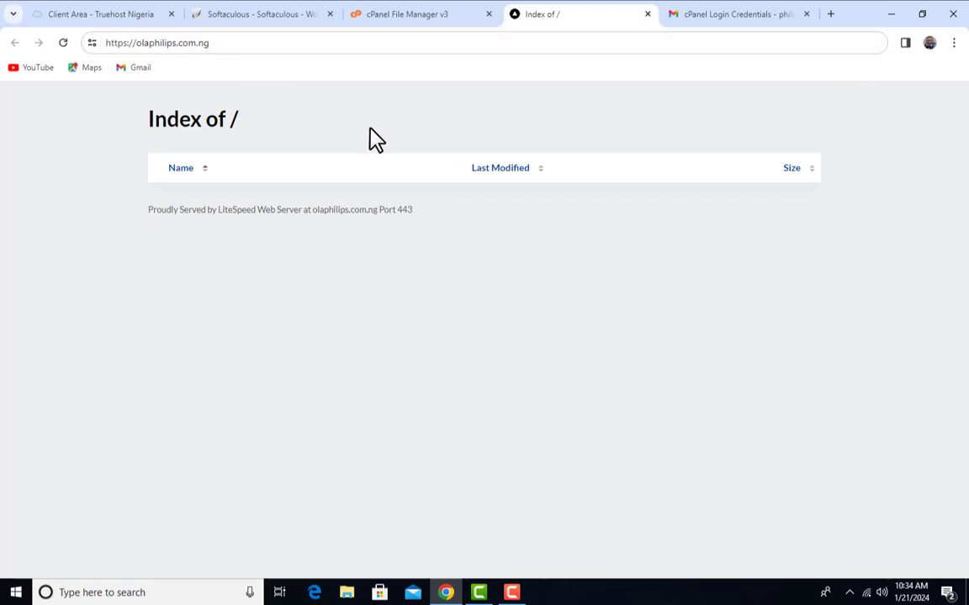
pyautogui.click(257, 13)
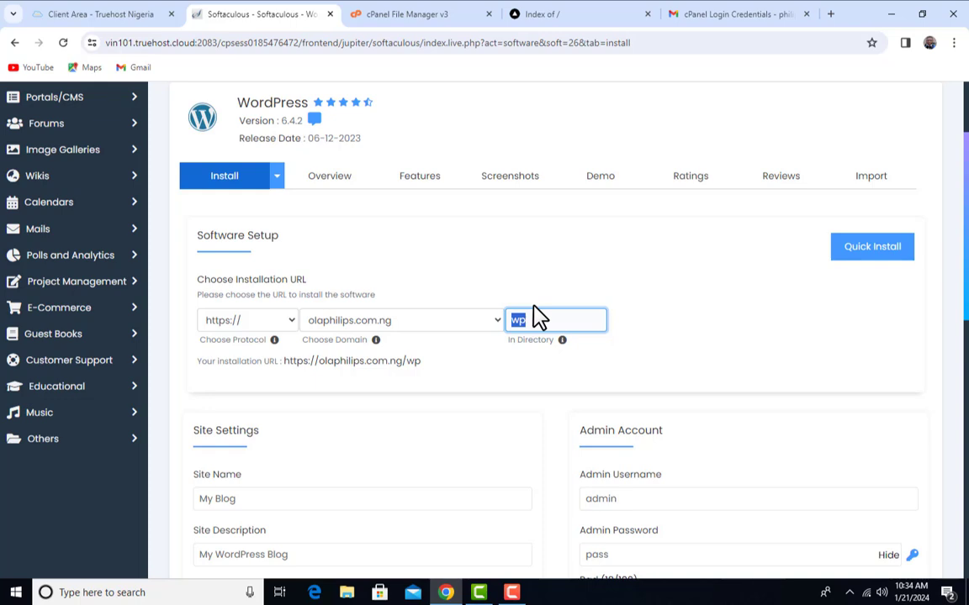
# Clear 'wp' from In Directory to install at the root, and set the Site Name to the owner's blog title
pyautogui.press('BackSpace')
pyautogui.scroll(-3, 706, 322)
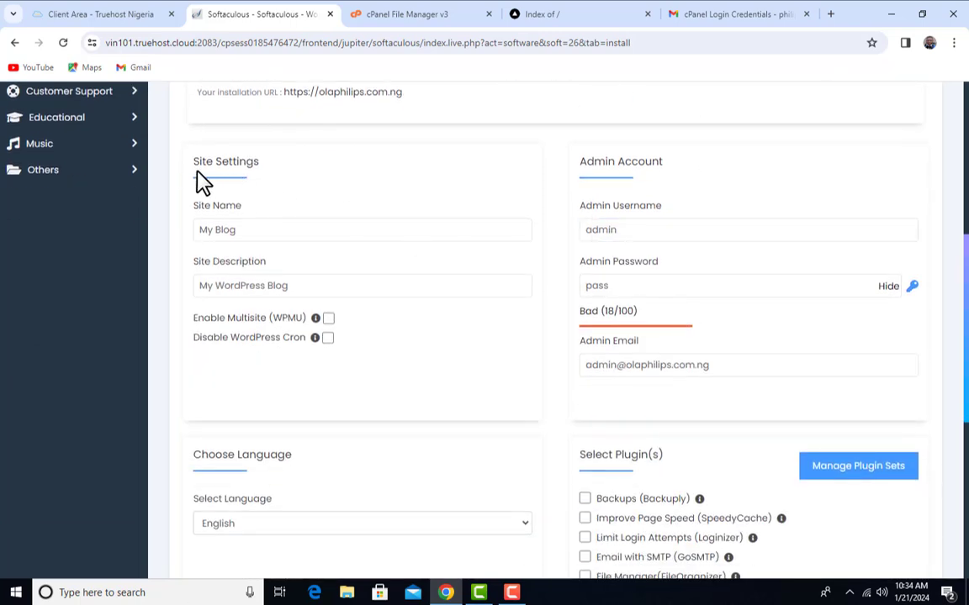
pyautogui.click(264, 233)
pyautogui.hotkey('ctrl', 'a')
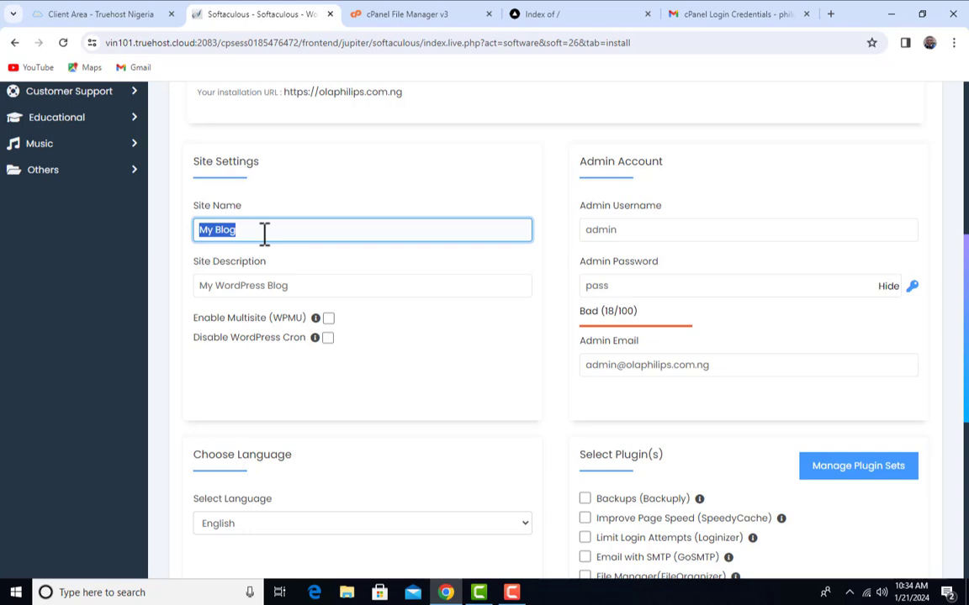
pyautogui.write('ola Philips Blog')
# Replace the site description with 'Learning Website Development'
pyautogui.click(341, 291)
pyautogui.tripleClick(344, 293)
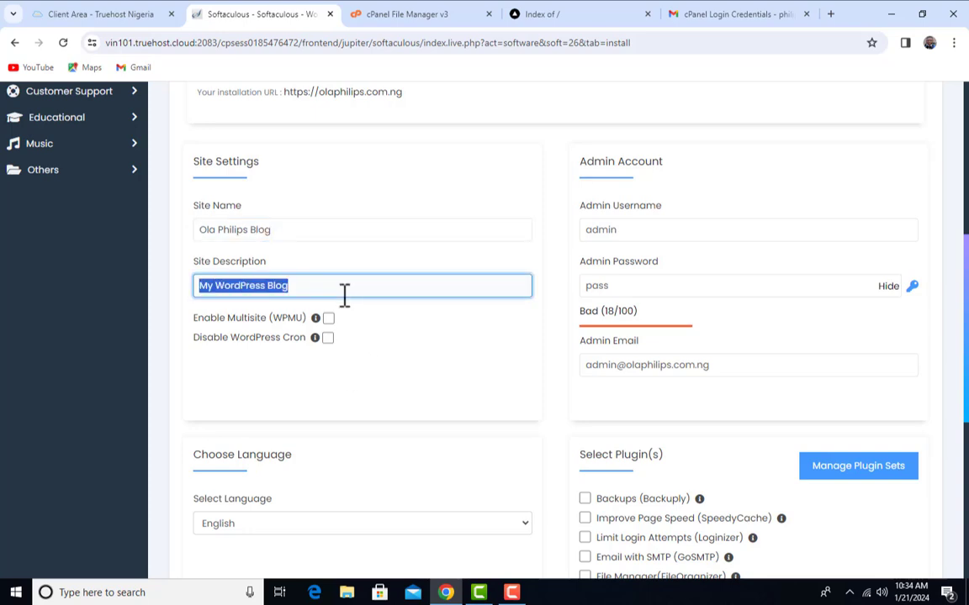
pyautogui.press('BackSpace')
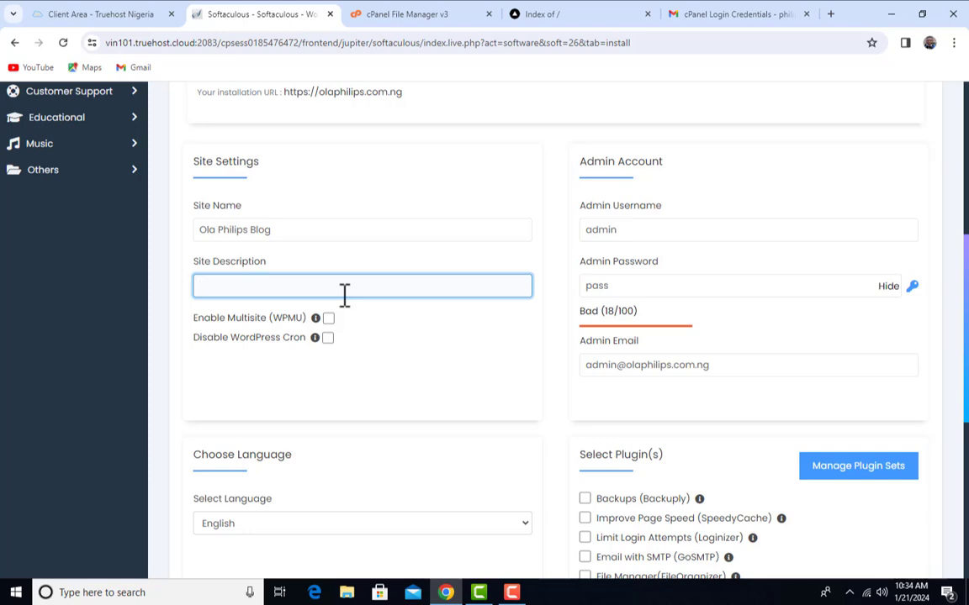
pyautogui.write('Learning Website Deve')
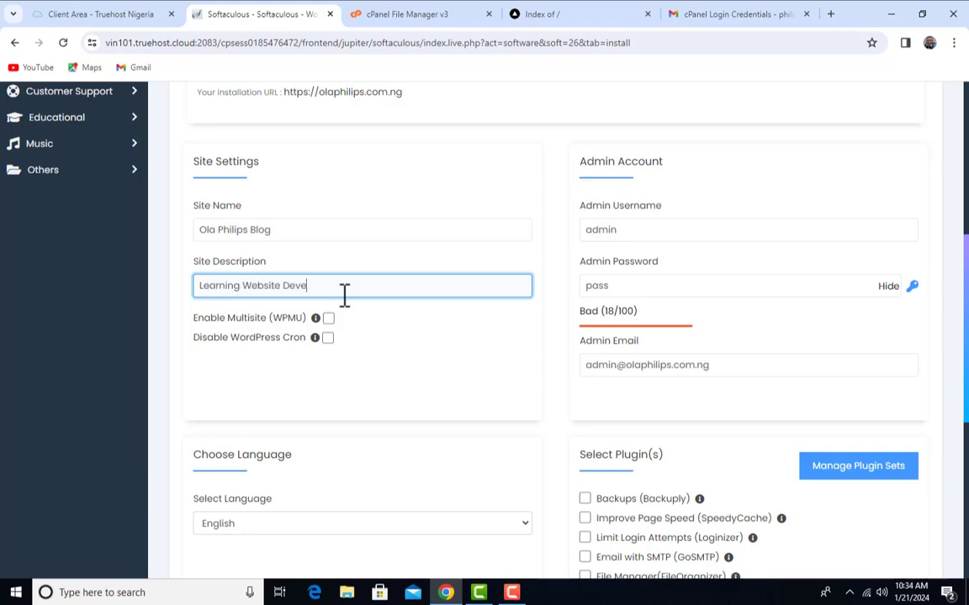
pyautogui.write('lopment')
pyautogui.scroll(3, 317, 373)
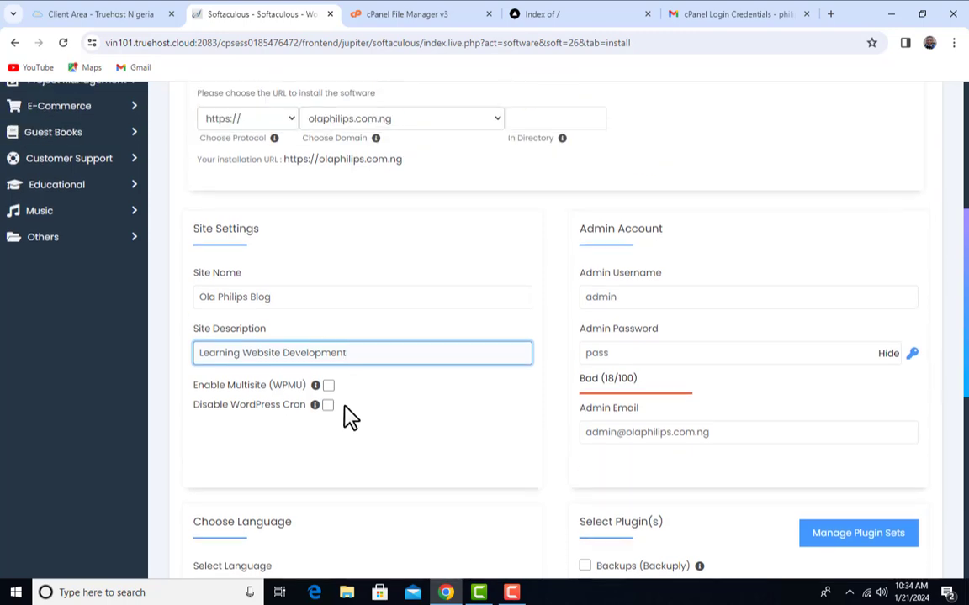
pyautogui.scroll(-3, 340, 445)
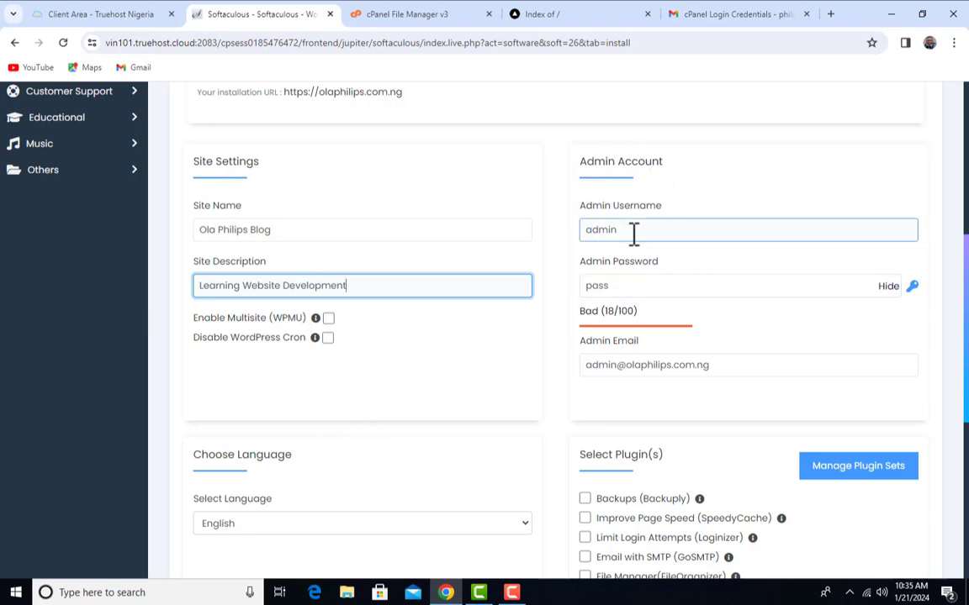
# Replace the default admin username with a custom one and enter a strong admin password
pyautogui.doubleClick(665, 223)
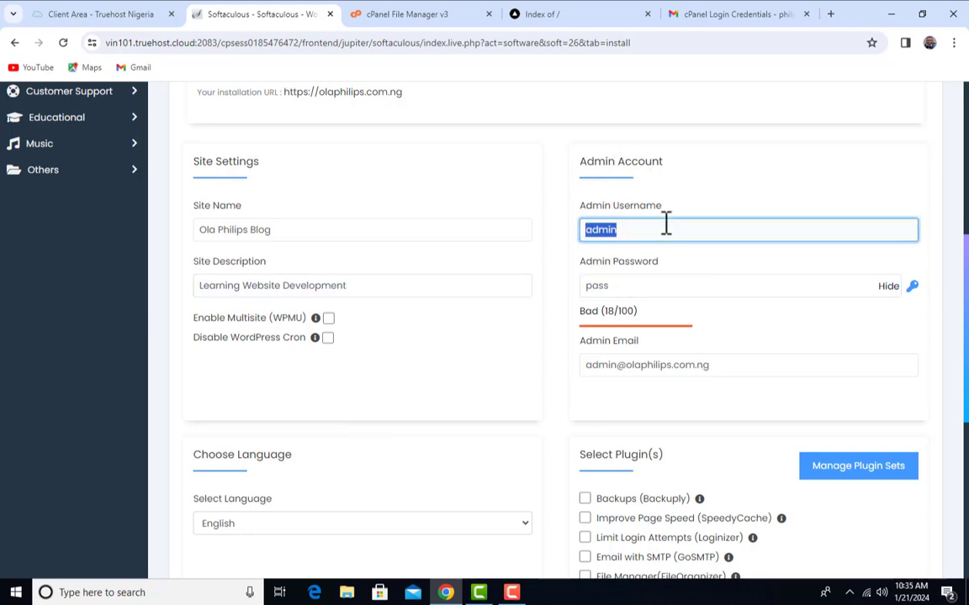
pyautogui.press('BackSpace')
pyautogui.write('OlaPhilips')
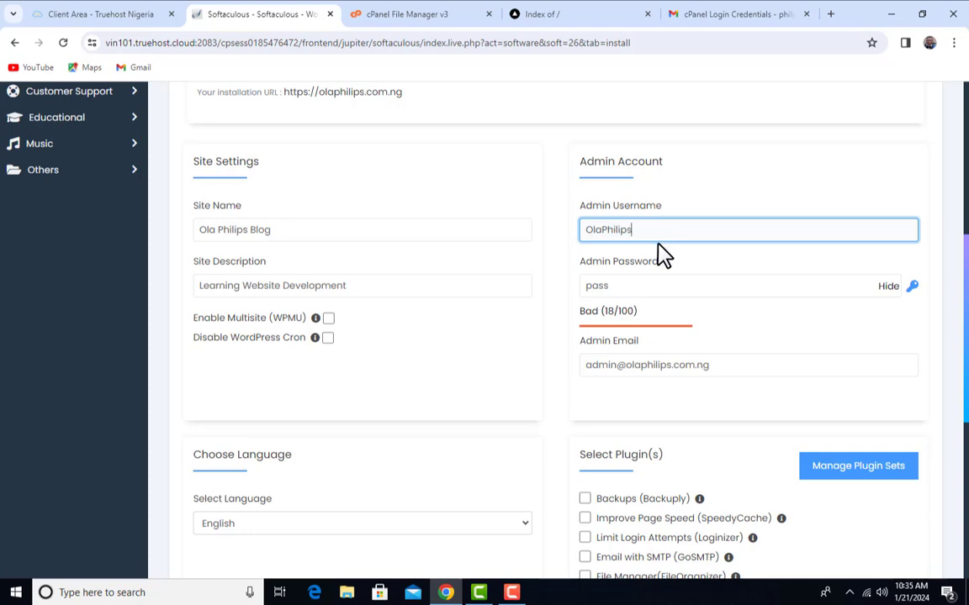
pyautogui.moveTo(595, 232); pyautogui.dragTo(573, 237)
pyautogui.click(610, 234)
pyautogui.click(587, 266)
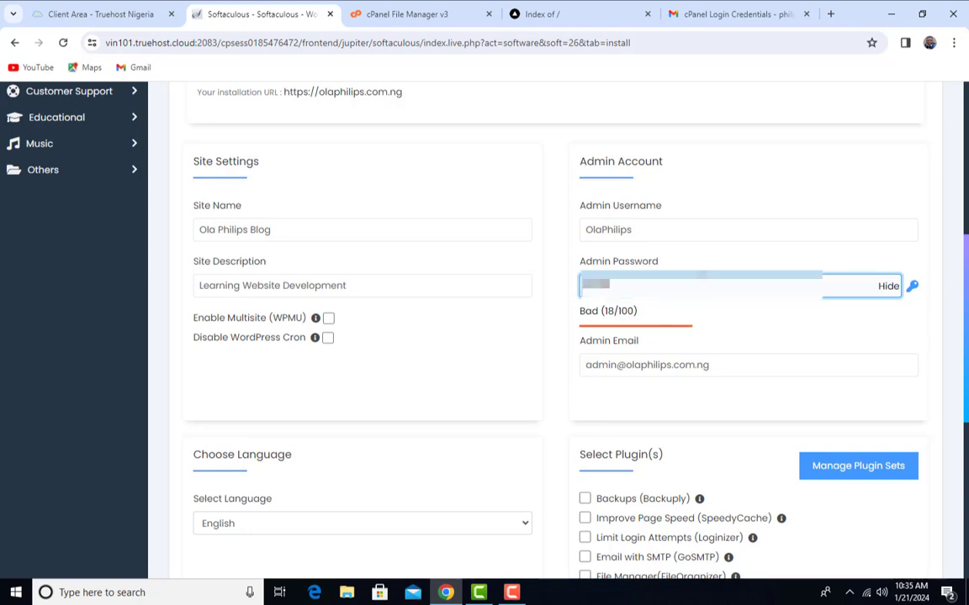
pyautogui.write('word')
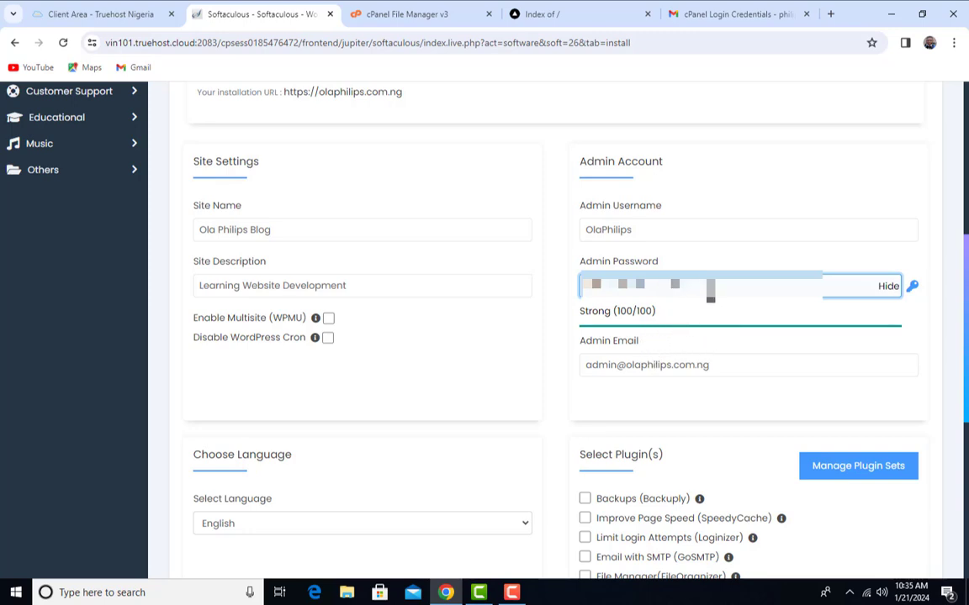
pyautogui.press('BackSpace')
pyautogui.press('BackSpace')
pyautogui.press('BackSpace')
pyautogui.press('BackSpace')
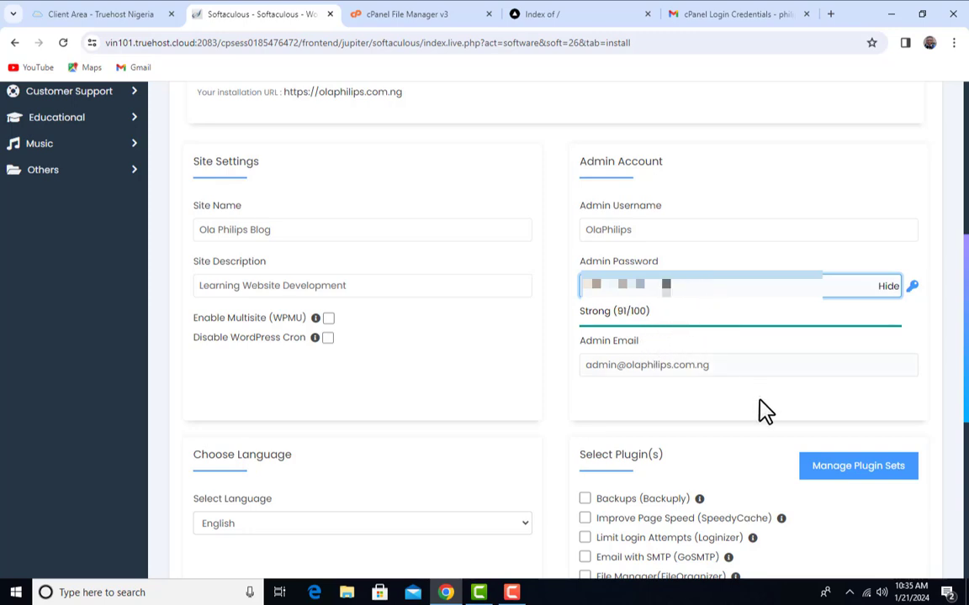
# Replace the default admin e-mail with the owner's own address
pyautogui.click(673, 364)
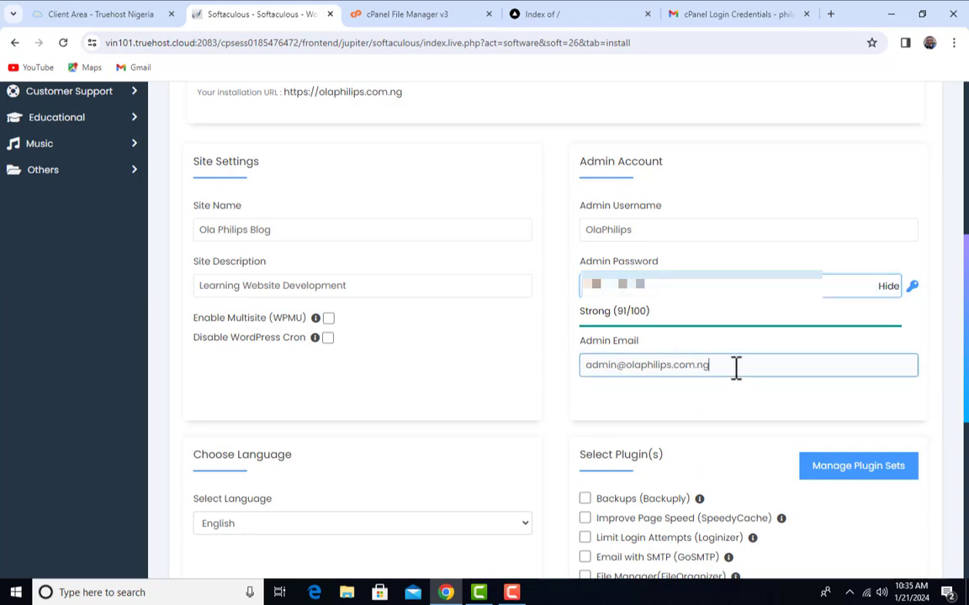
pyautogui.moveTo(746, 370); pyautogui.dragTo(489, 389)
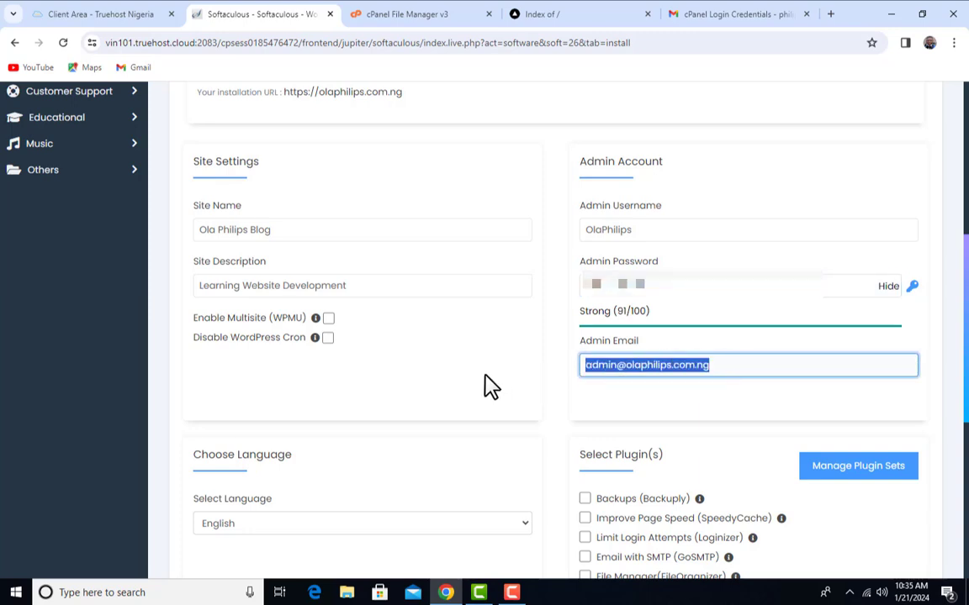
pyautogui.press('BackSpace')
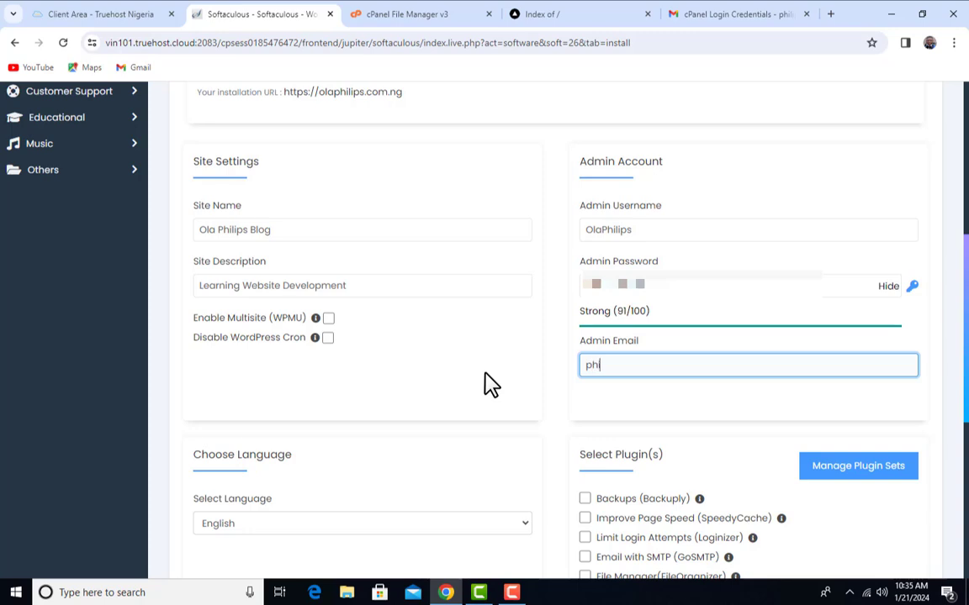
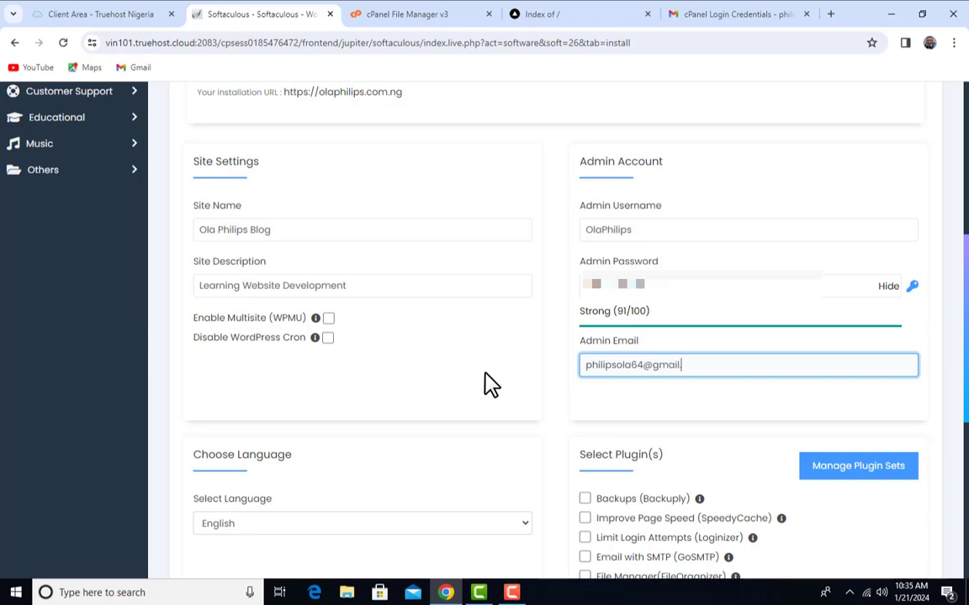
pyautogui.scroll(-3, 551, 287)
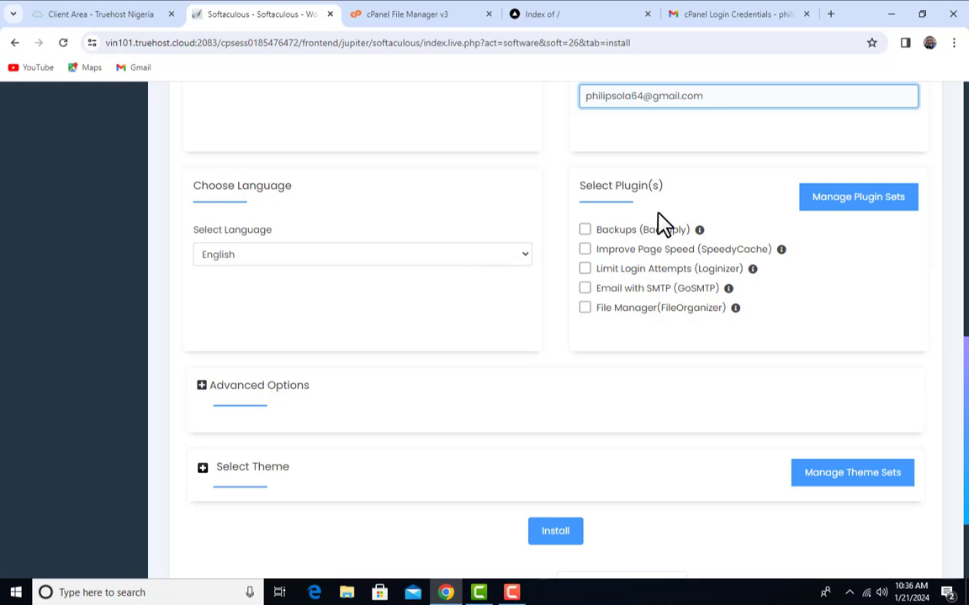
# Include the Backuply backup plugin and expand the Advanced Options
pyautogui.scroll(-1, 661, 224)
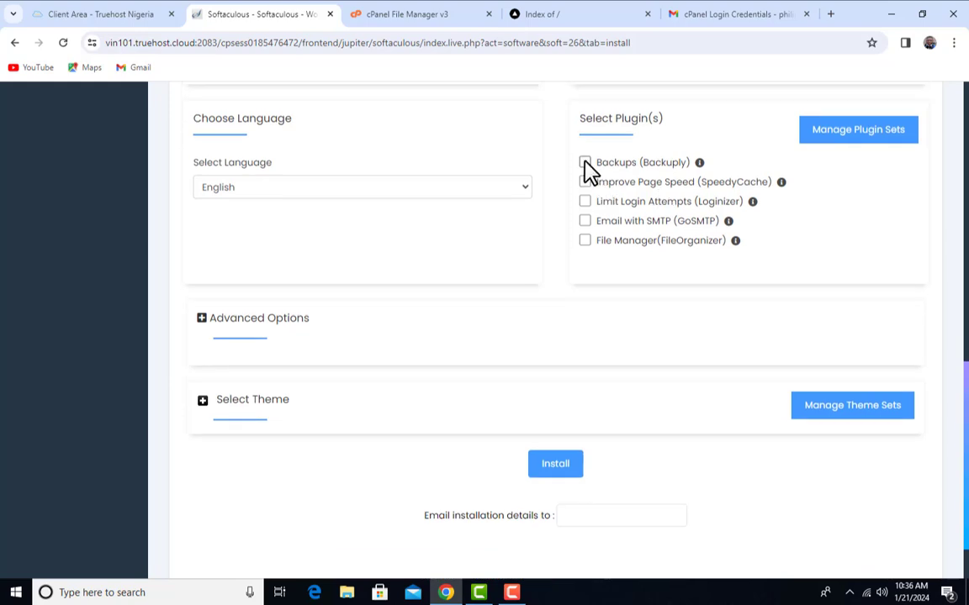
pyautogui.click(585, 163)
pyautogui.click(267, 333)
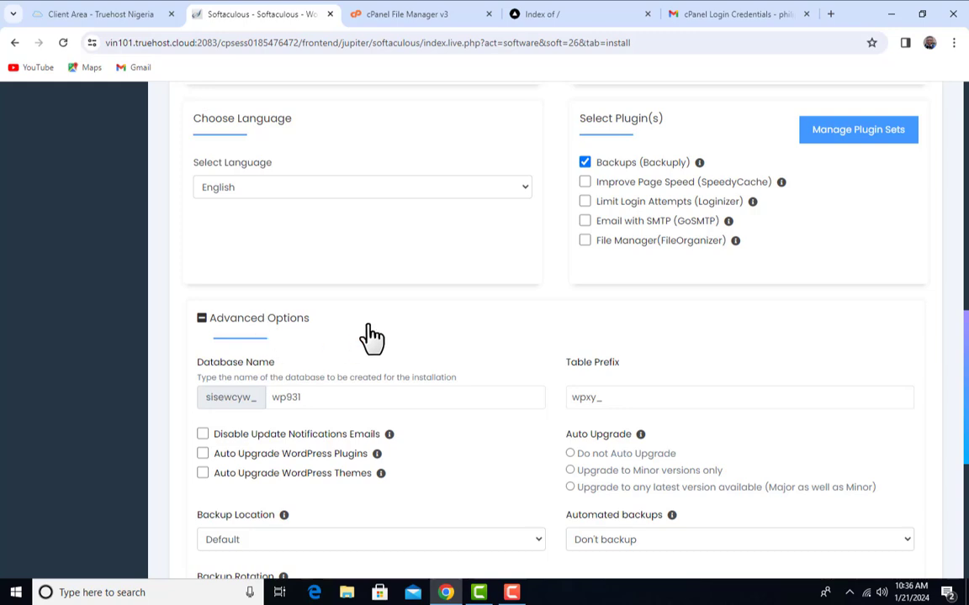
# Set the database name to ola, leaving the table prefix as wpxy_
pyautogui.scroll(-1, 365, 315)
pyautogui.scroll(-1, 313, 389)
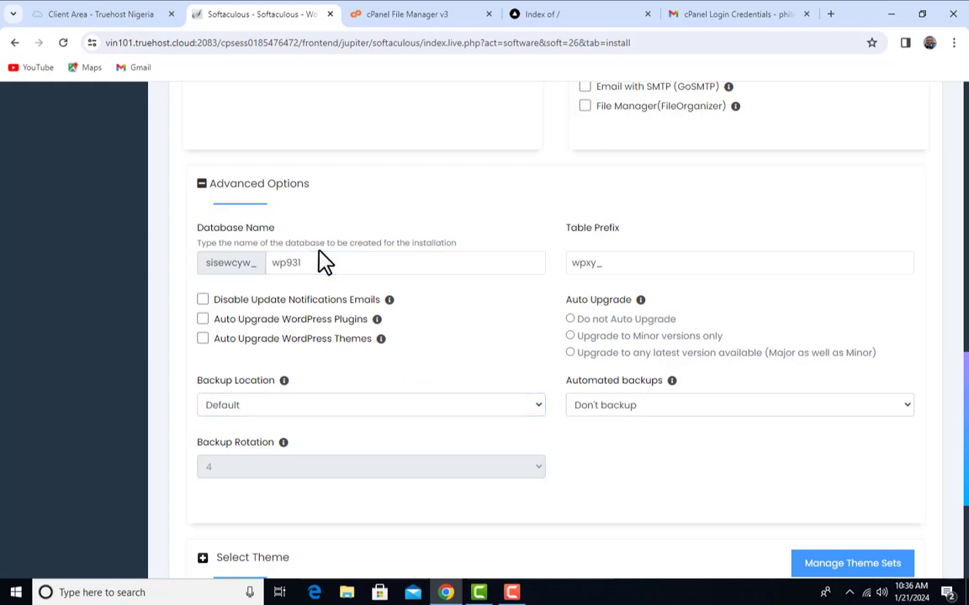
pyautogui.moveTo(322, 256); pyautogui.dragTo(240, 278)
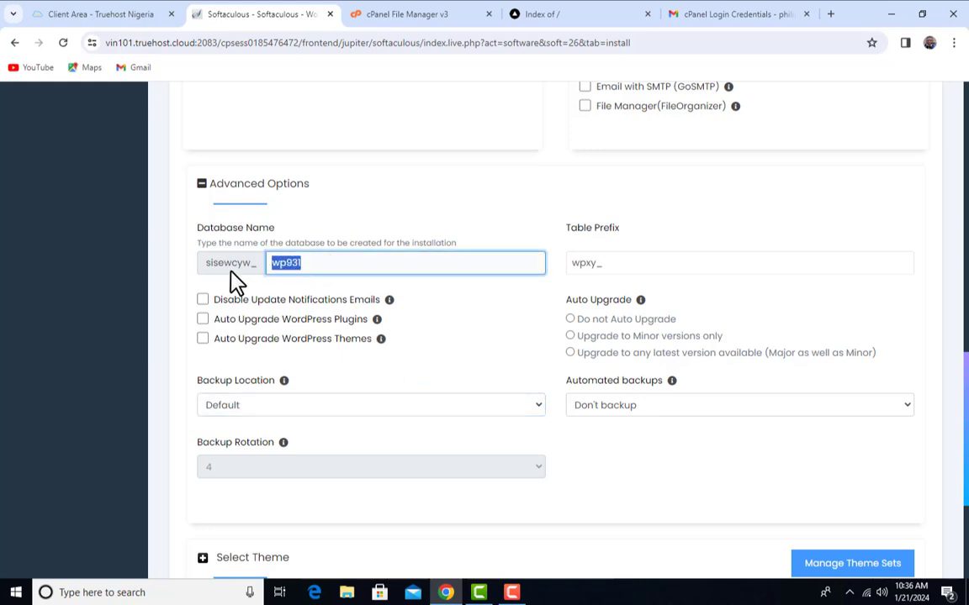
pyautogui.write('ola')
pyautogui.click(653, 265)
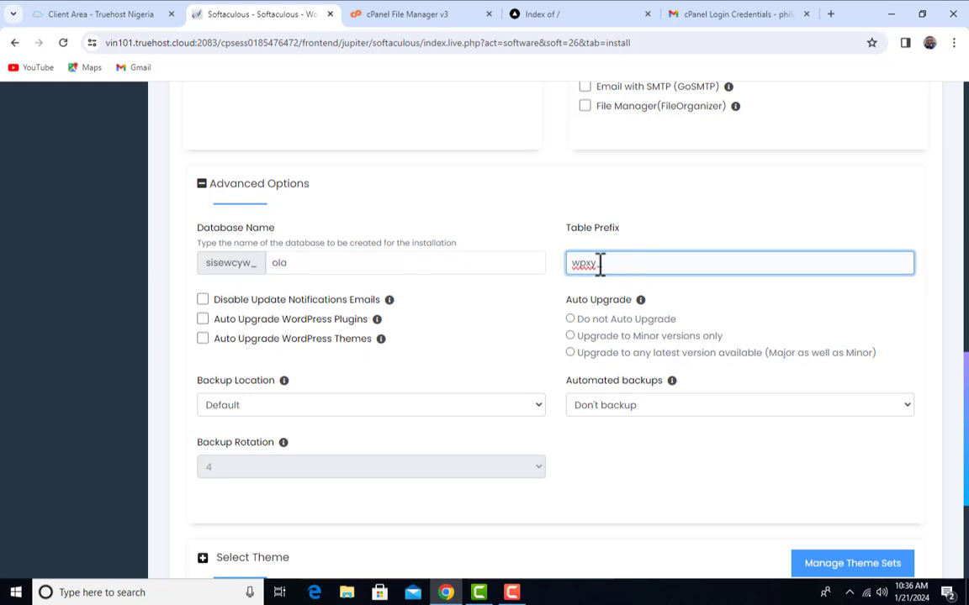
pyautogui.moveTo(598, 264); pyautogui.dragTo(534, 264)
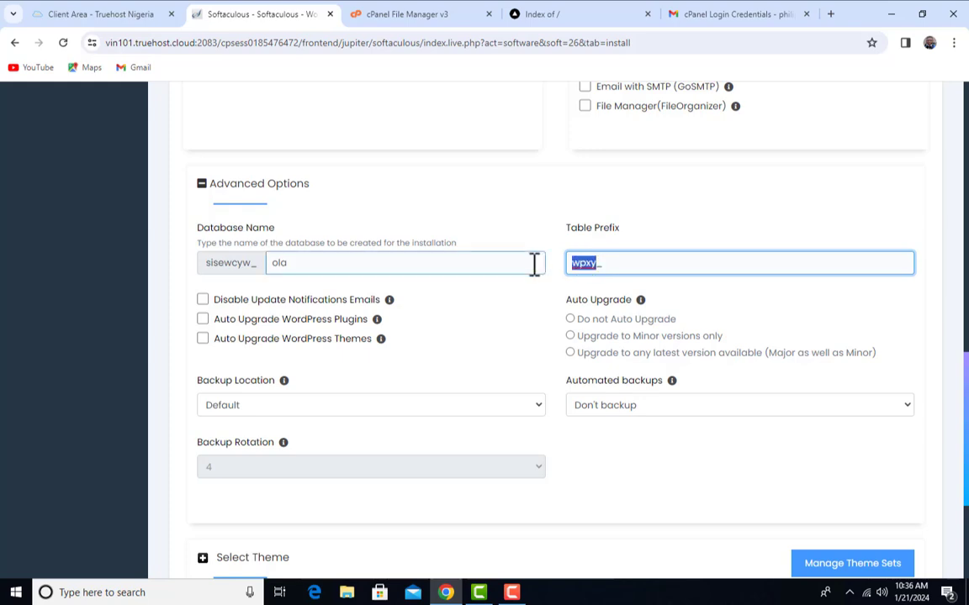
pyautogui.click(519, 316)
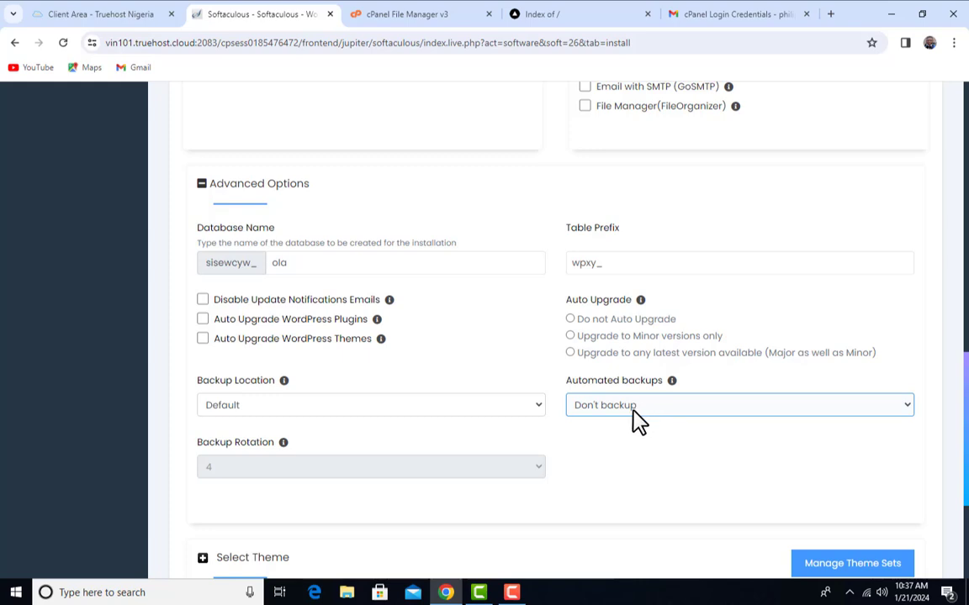
# Collapse Advanced Options and submit the WordPress installation
pyautogui.click(229, 217)
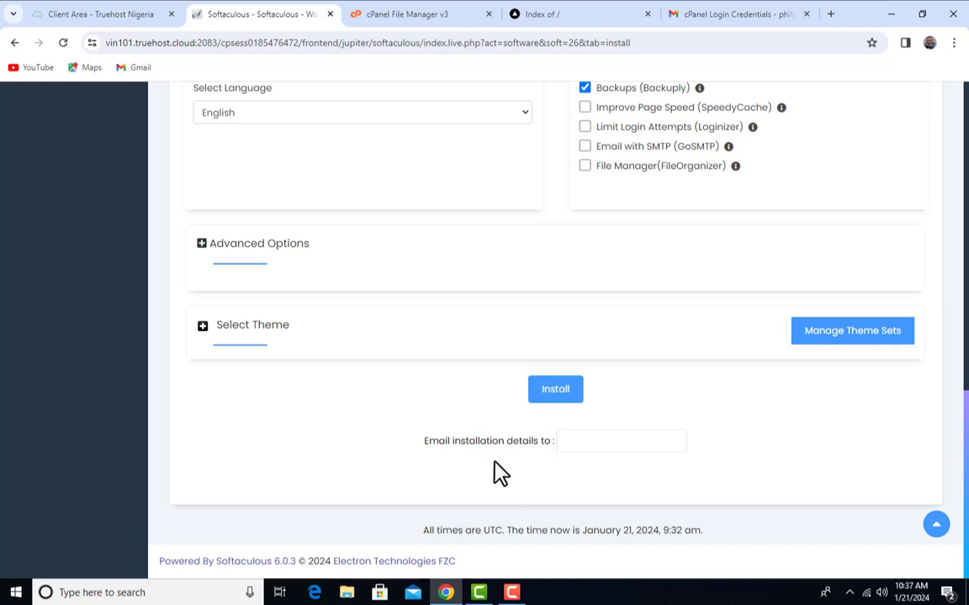
pyautogui.click(575, 443)
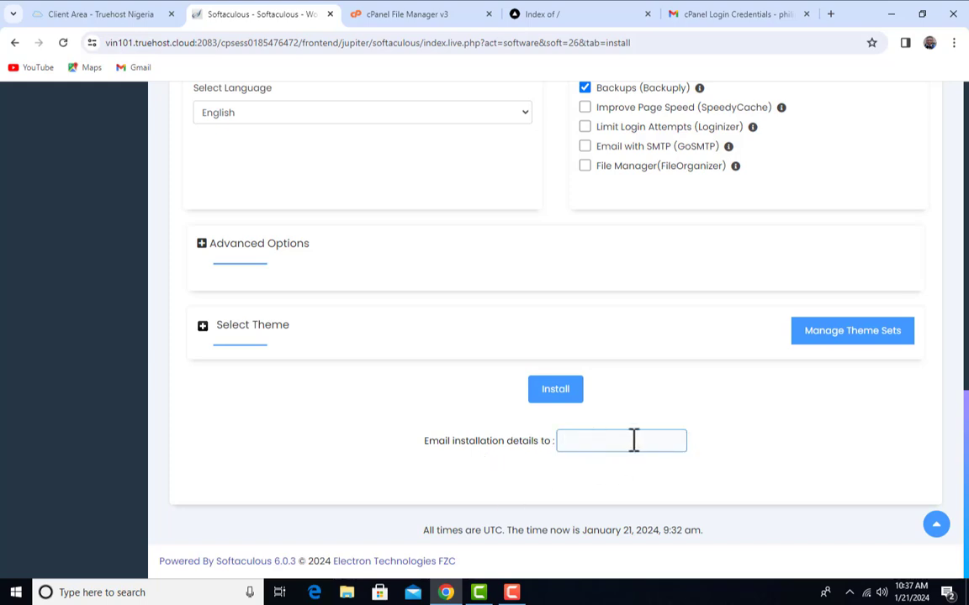
pyautogui.click(562, 397)
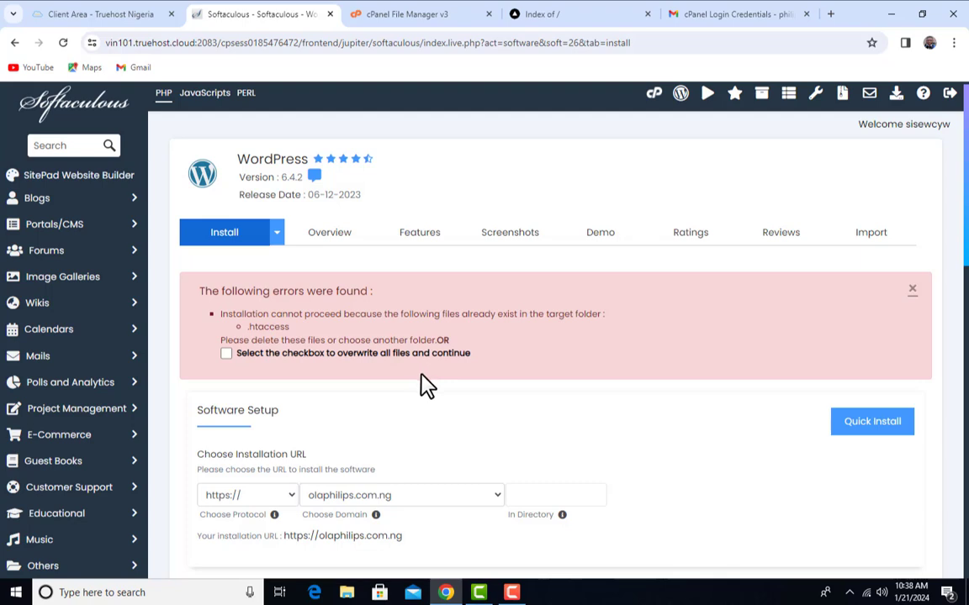
# Tick Softaculous's option to overwrite all existing files, then return to the File Manager tab
pyautogui.click(228, 355)
pyautogui.scroll(-5, 529, 373)
pyautogui.hotkey('ctrl', 'Tab')
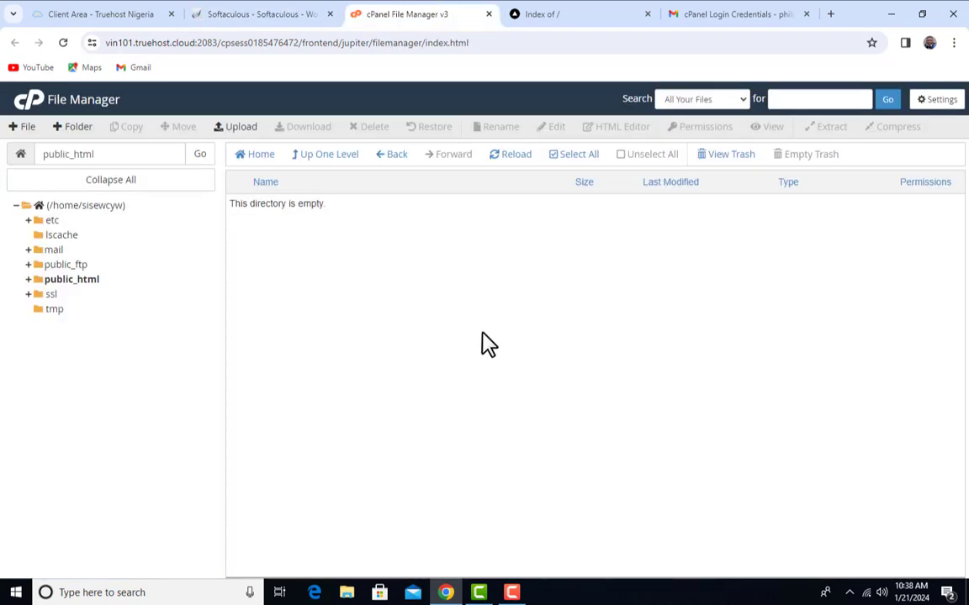
# Turn on Show Hidden Files (dotfiles) in the File Manager settings
pyautogui.click(952, 103)
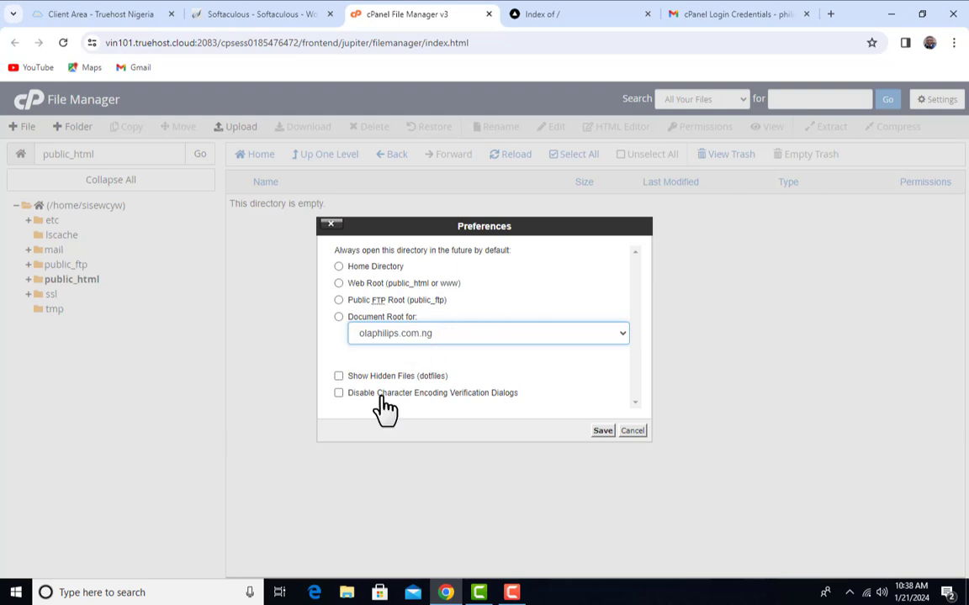
pyautogui.click(339, 377)
pyautogui.click(601, 431)
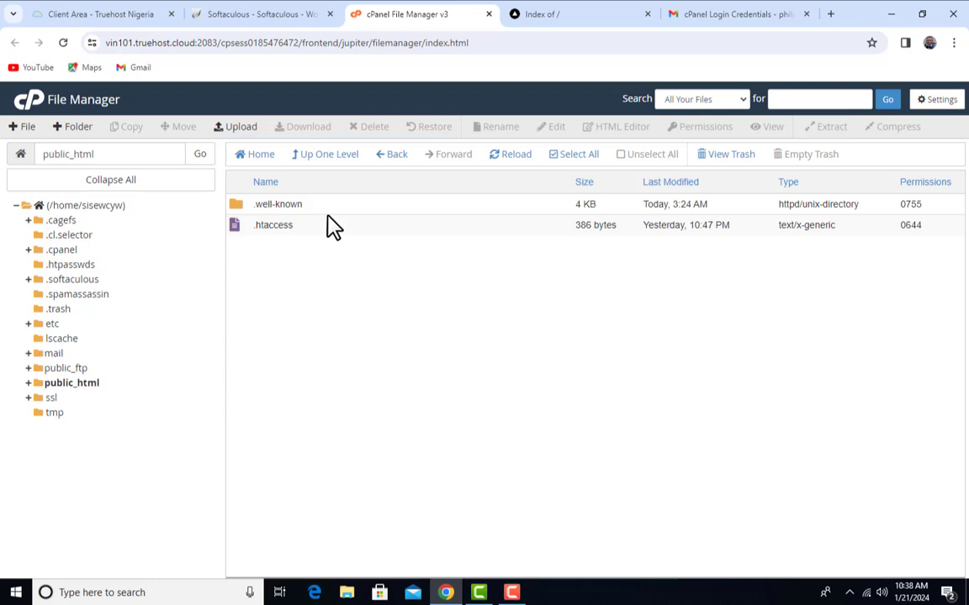
# Glance over the Softaculous install form, then come back to File Manager
pyautogui.click(260, 11)
pyautogui.scroll(6, 550, 341)
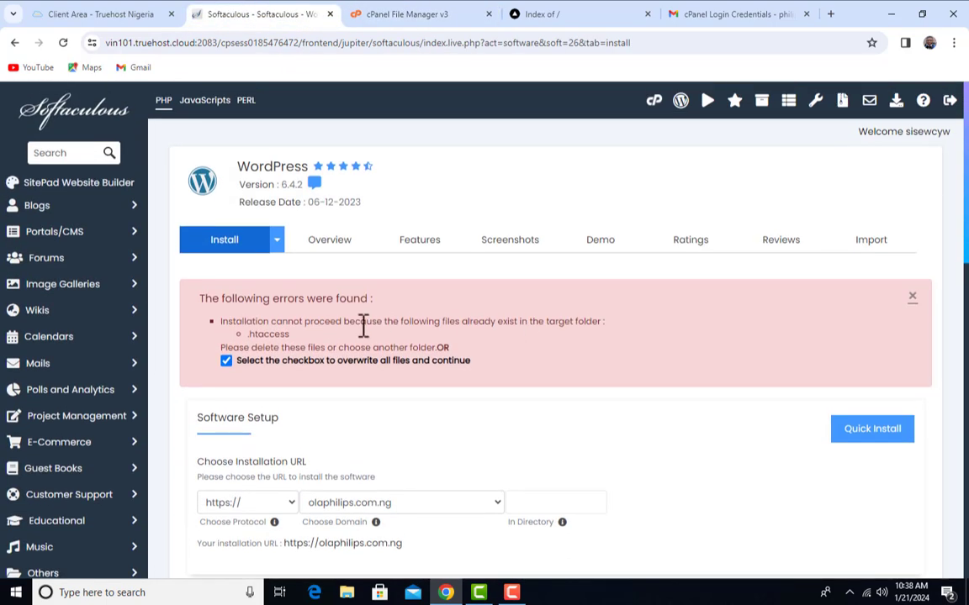
pyautogui.scroll(-1, 244, 345)
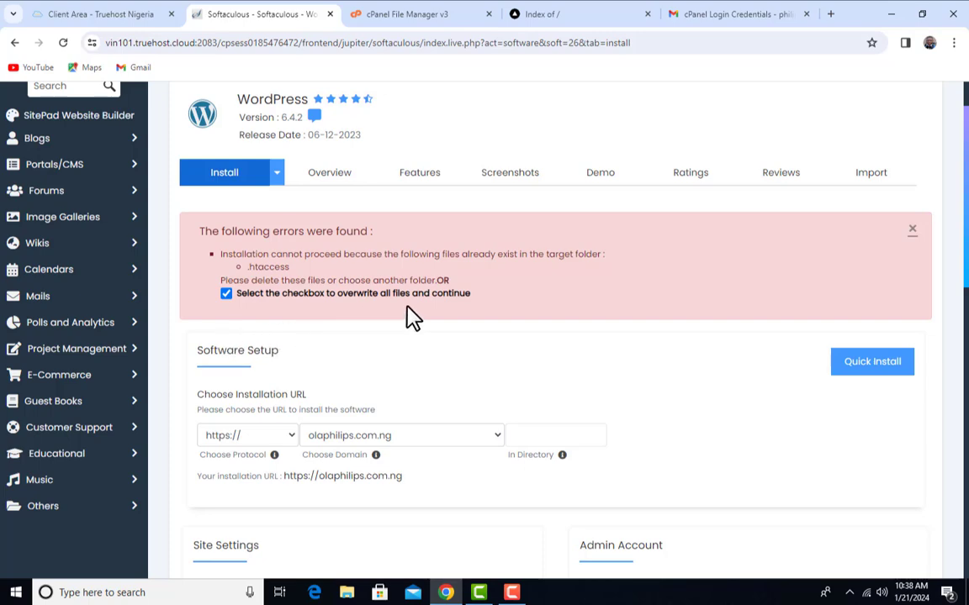
pyautogui.click(408, 14)
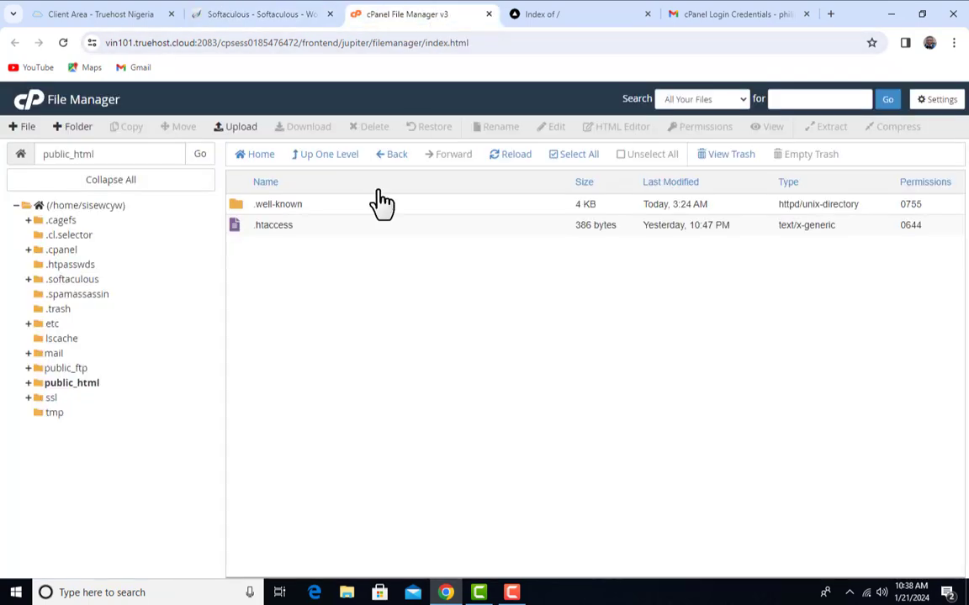
pyautogui.click(252, 14)
pyautogui.scroll(-10, 620, 406)
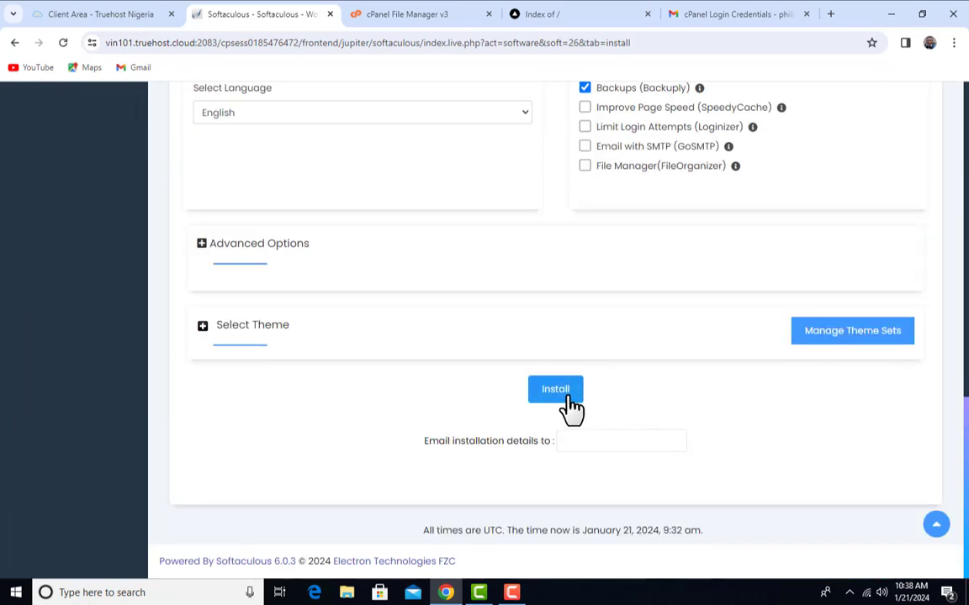
pyautogui.click(570, 402)
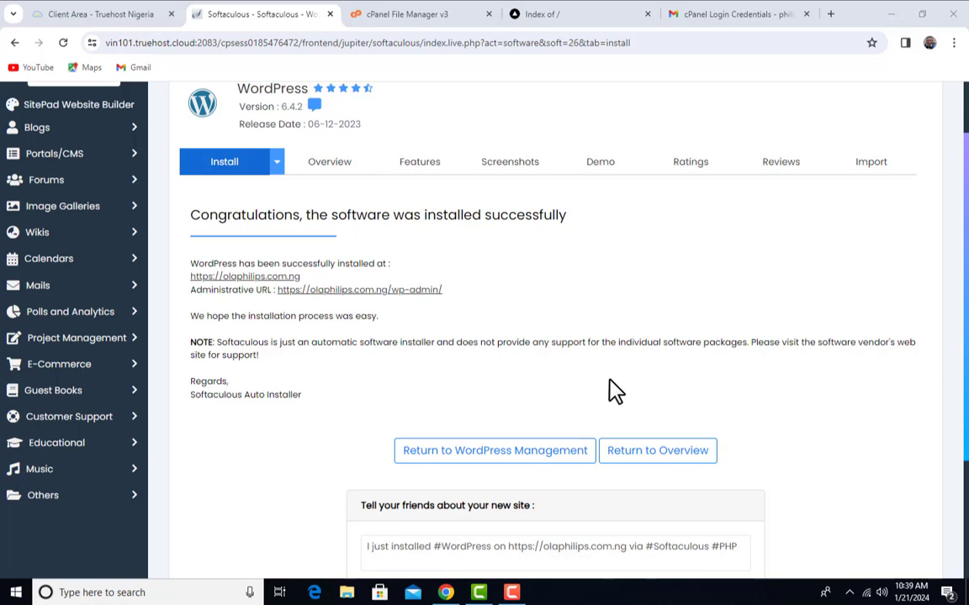
pyautogui.click(433, 12)
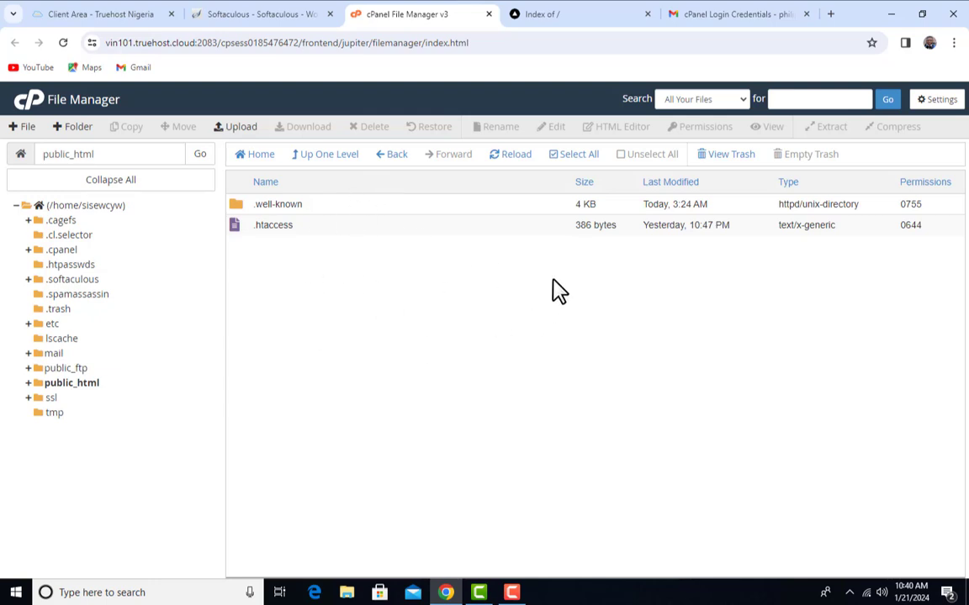
# Reload public_html to confirm wp-admin, wp-content, wp-includes and wp-config.php are there
pyautogui.click(516, 159)
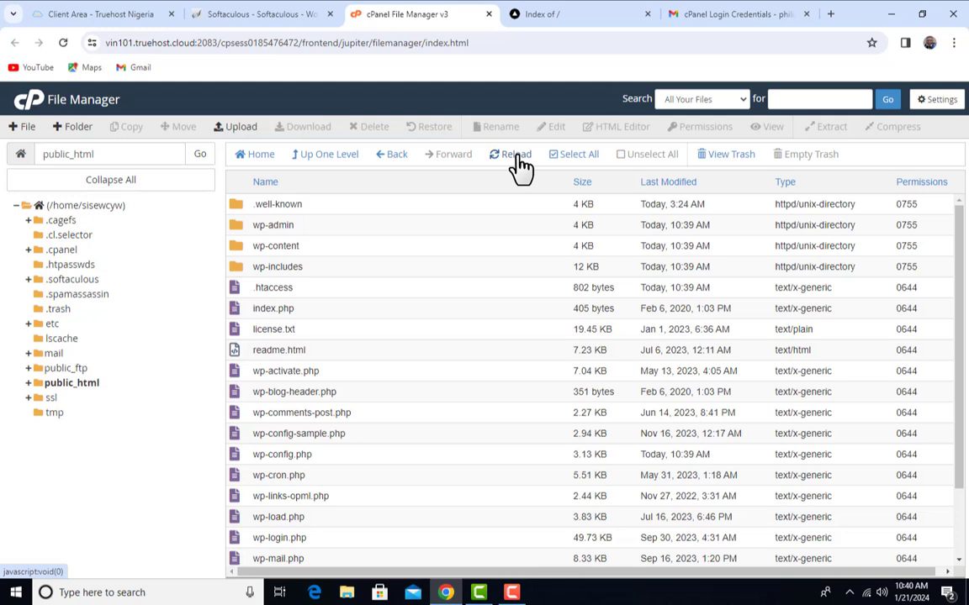
pyautogui.click(65, 387)
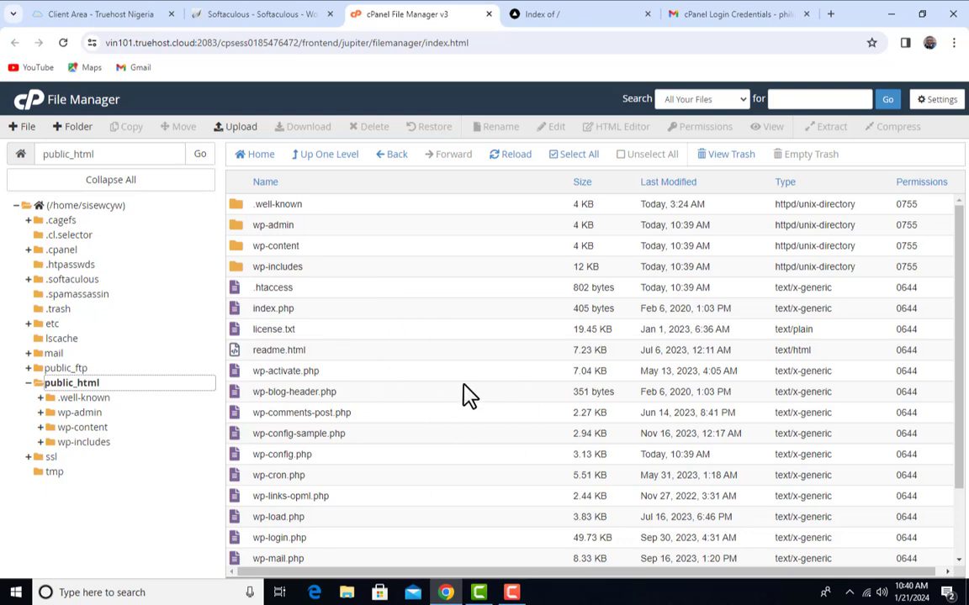
pyautogui.scroll(-1, 464, 394)
pyautogui.scroll(1, 468, 396)
# Reload olaphilips.com.ng and scroll through the new Ola Philips Blog homepage
pyautogui.click(568, 20)
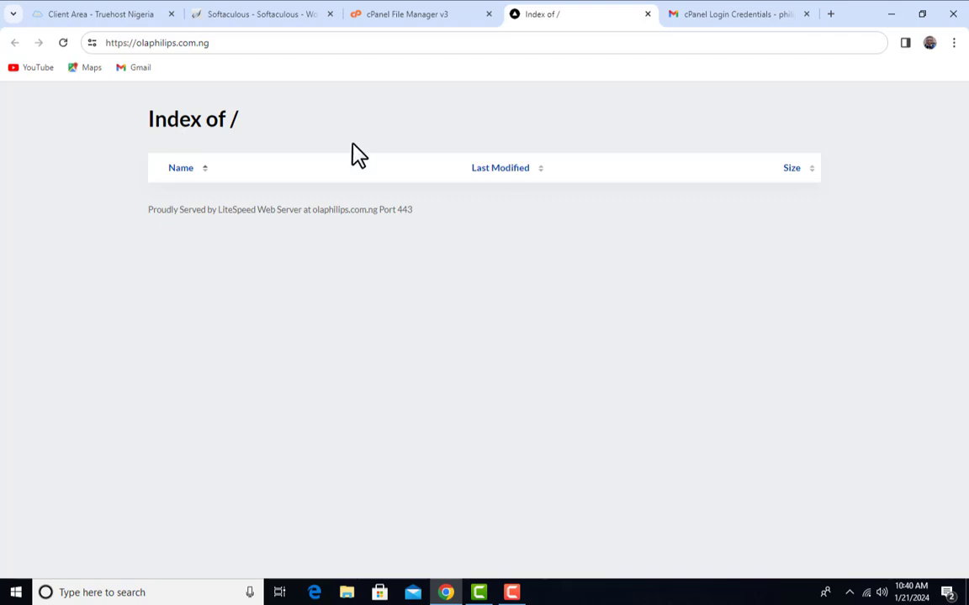
pyautogui.click(65, 44)
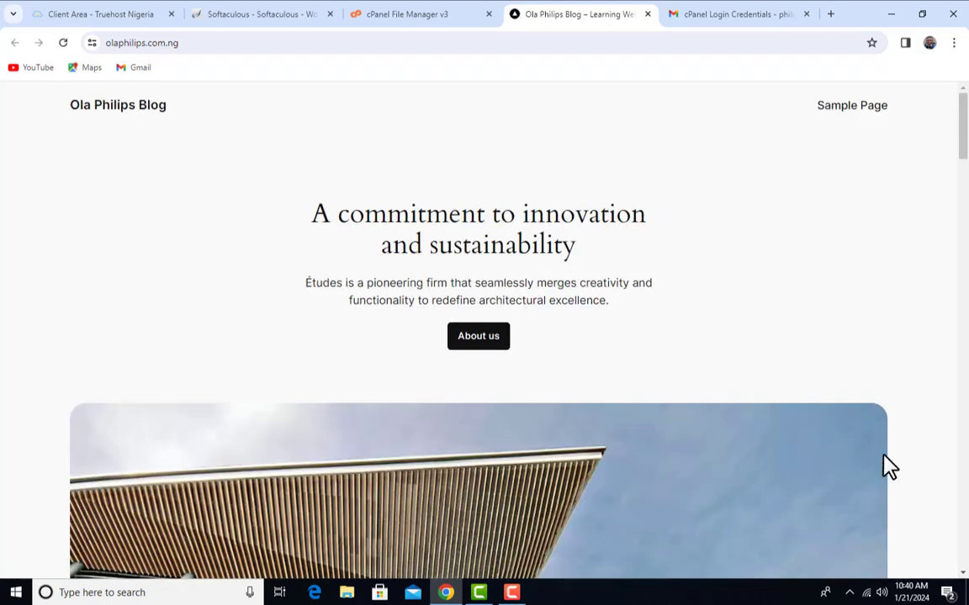
pyautogui.scroll(-15, 839, 302)
pyautogui.scroll(-15, 586, 386)
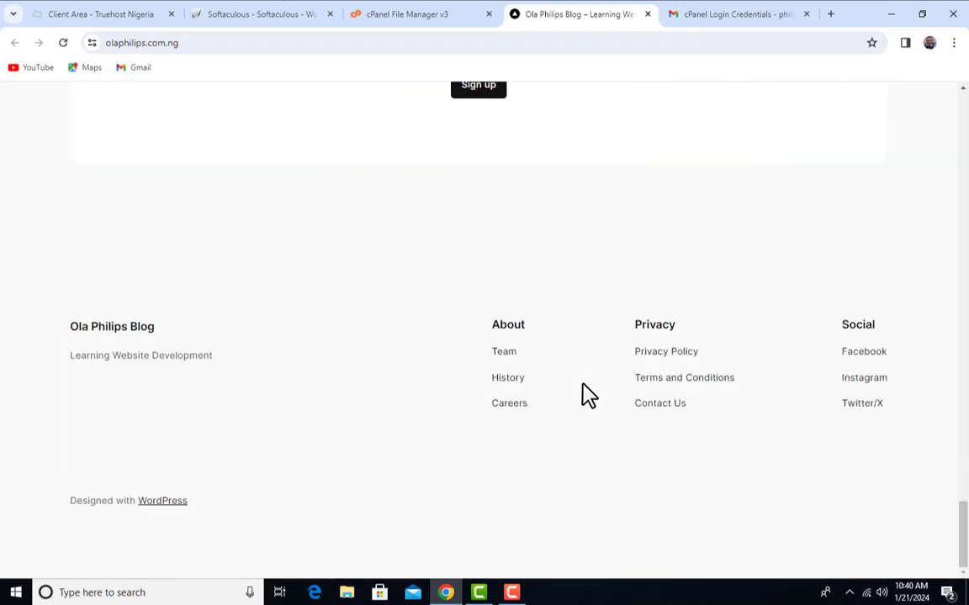
pyautogui.scroll(20, 580, 389)
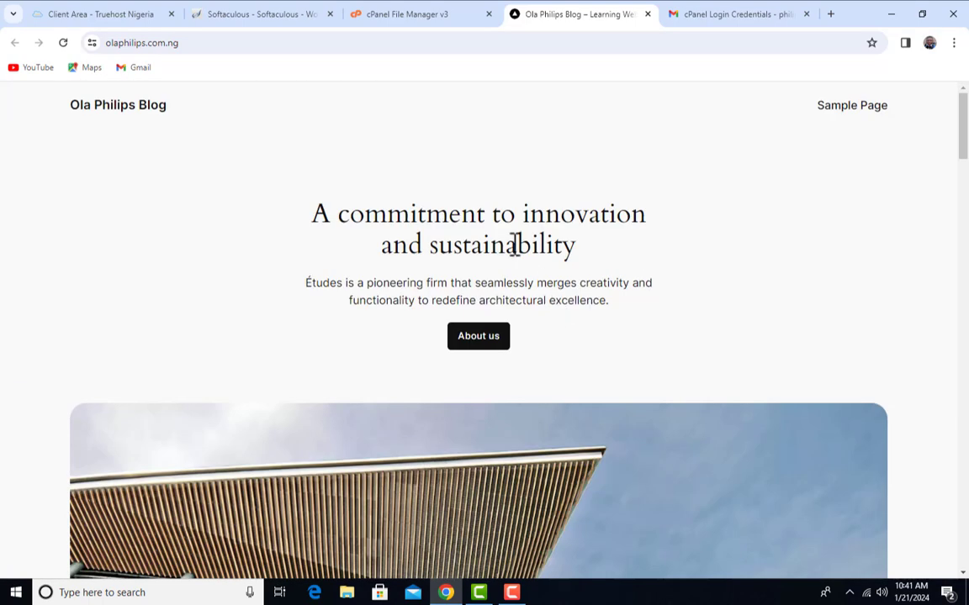
# Review the installation confirmation text on the Softaculous result page
pyautogui.click(257, 13)
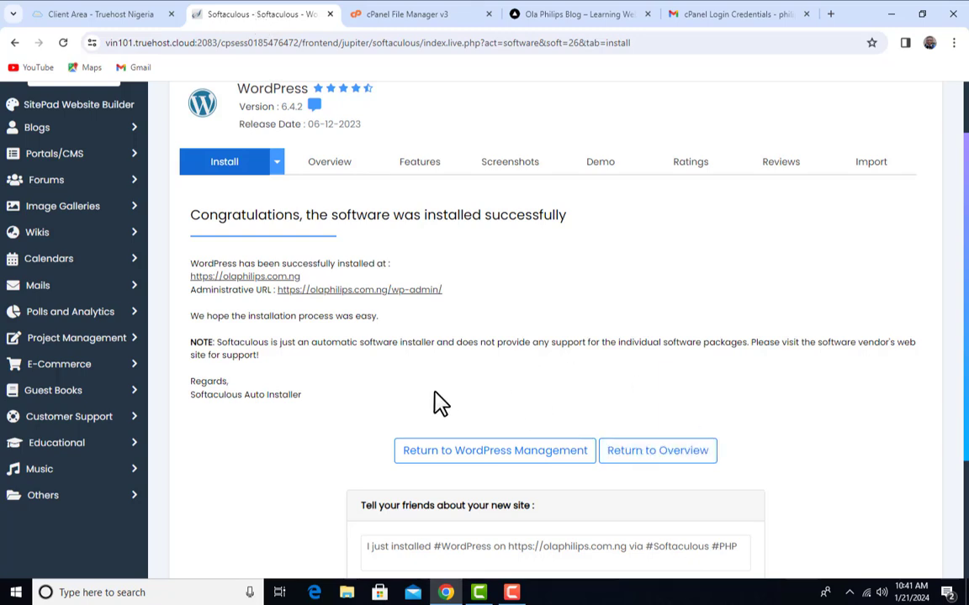
pyautogui.scroll(1, 416, 392)
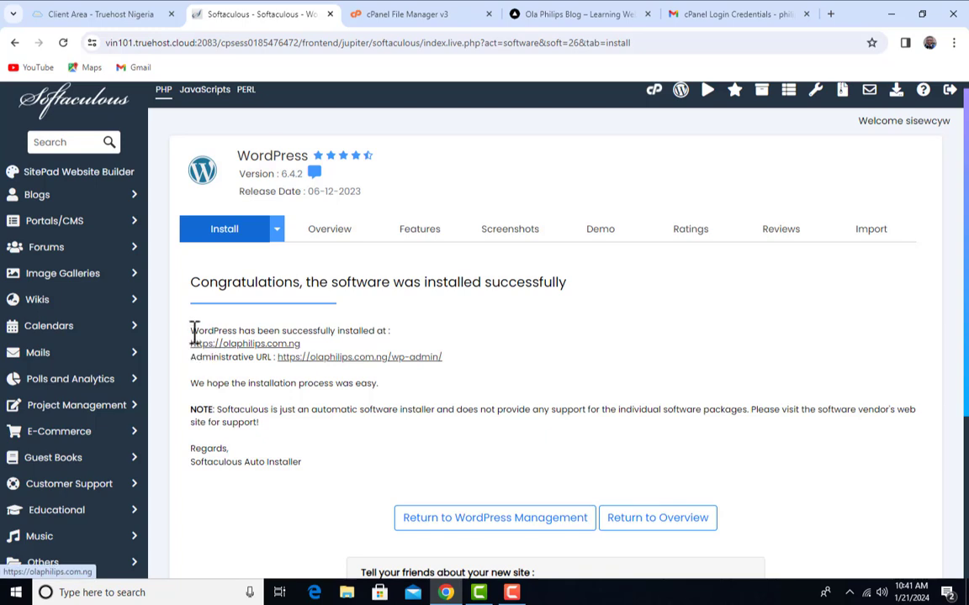
pyautogui.moveTo(191, 331); pyautogui.dragTo(396, 342)
pyautogui.click(396, 342)
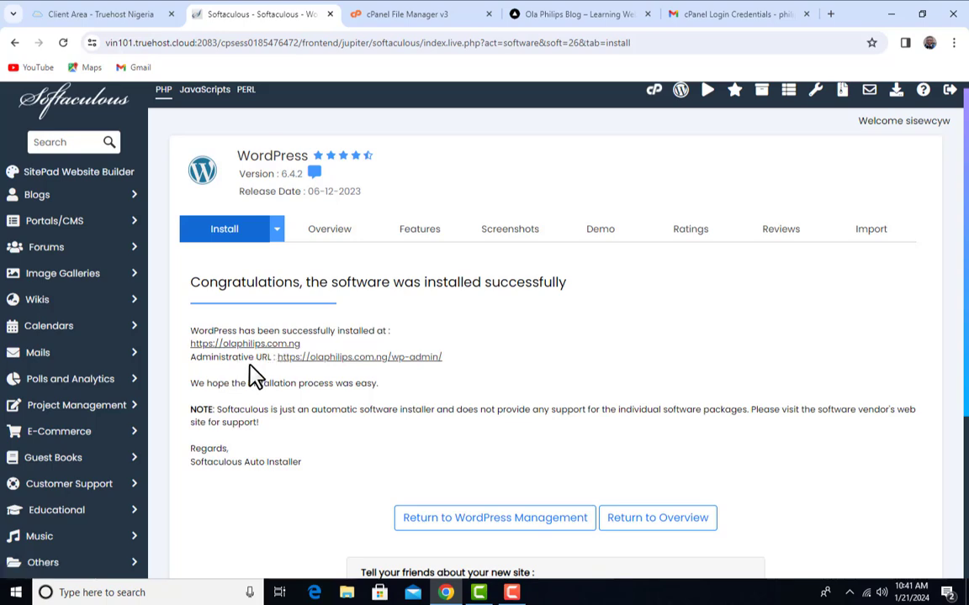
pyautogui.scroll(-1, 437, 371)
pyautogui.scroll(-2, 471, 391)
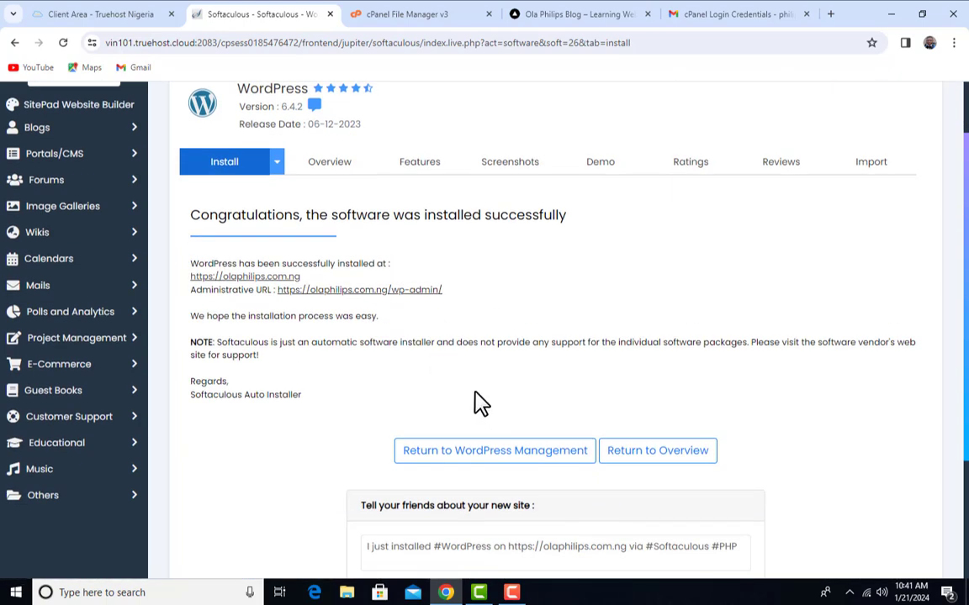
pyautogui.scroll(4, 476, 395)
# Browse the live Ola Philips Blog homepage, 'A commitment to innovation and sustainability'
pyautogui.click(577, 15)
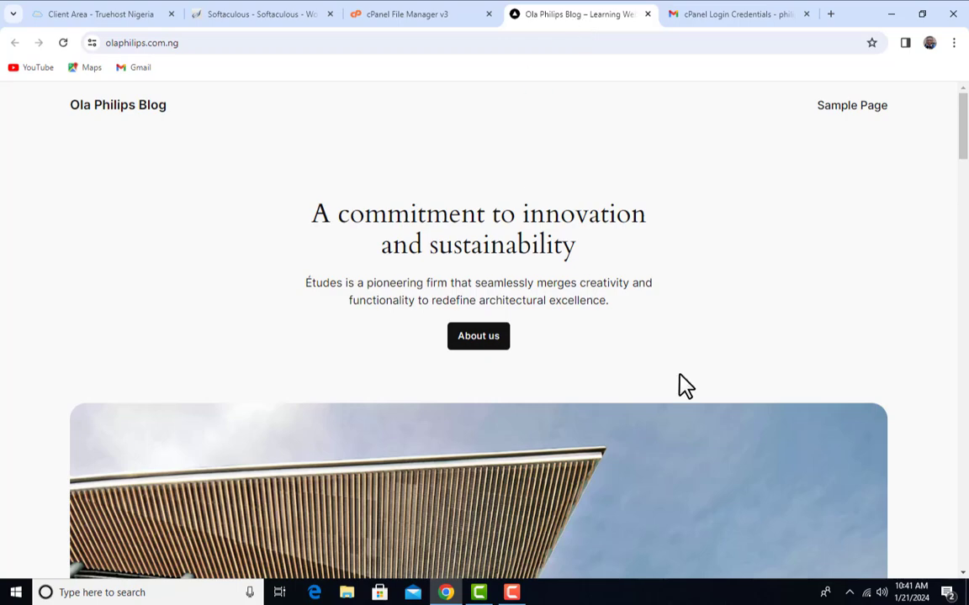
pyautogui.scroll(-10, 673, 375)
pyautogui.scroll(-8, 663, 374)
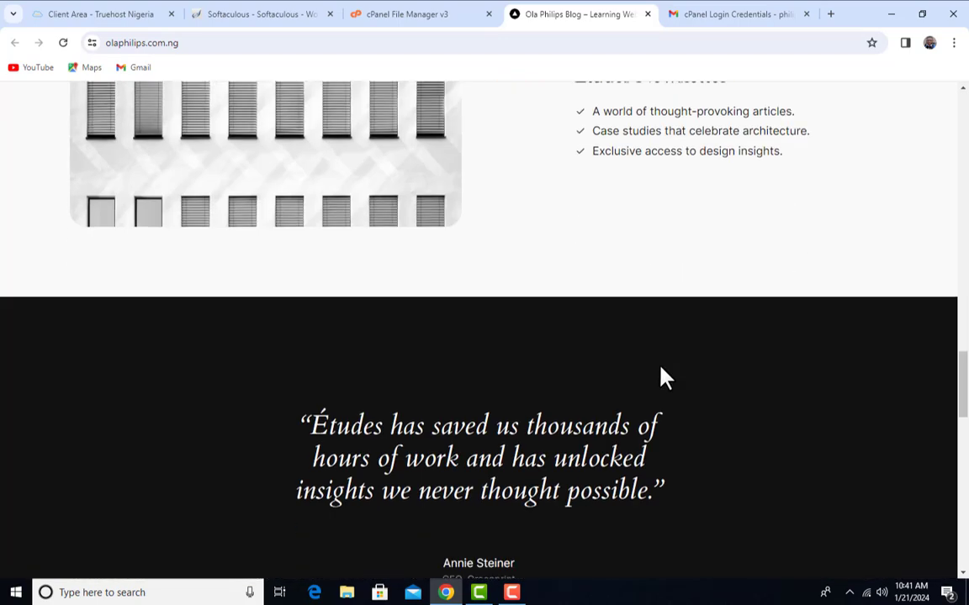
pyautogui.scroll(20, 653, 395)
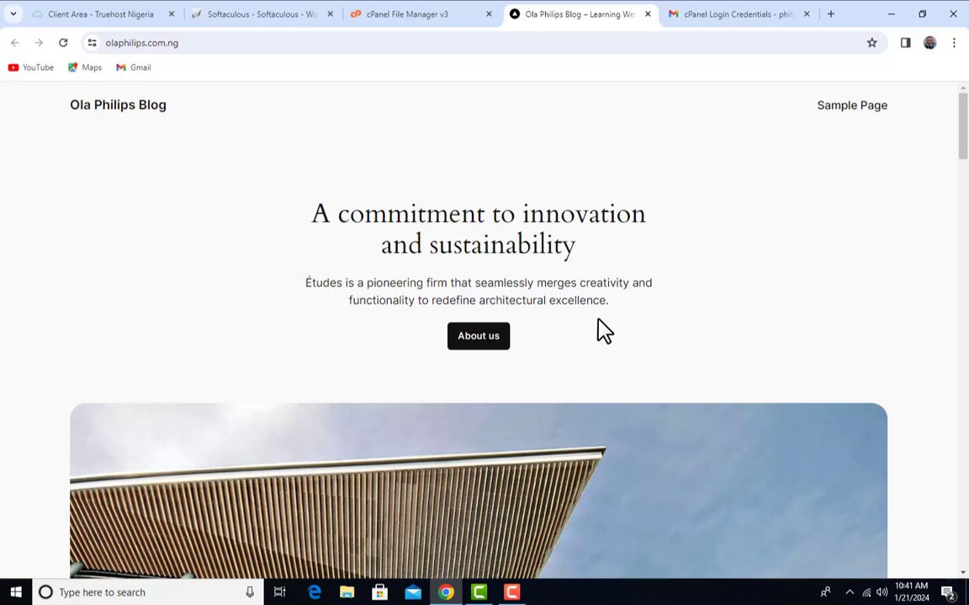
pyautogui.click(251, 13)
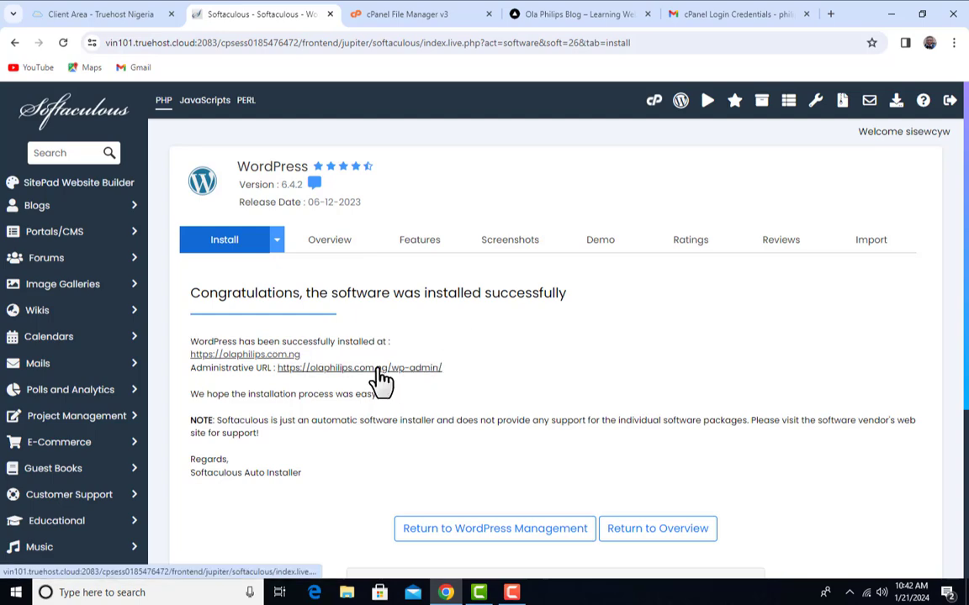
pyautogui.click(629, 17)
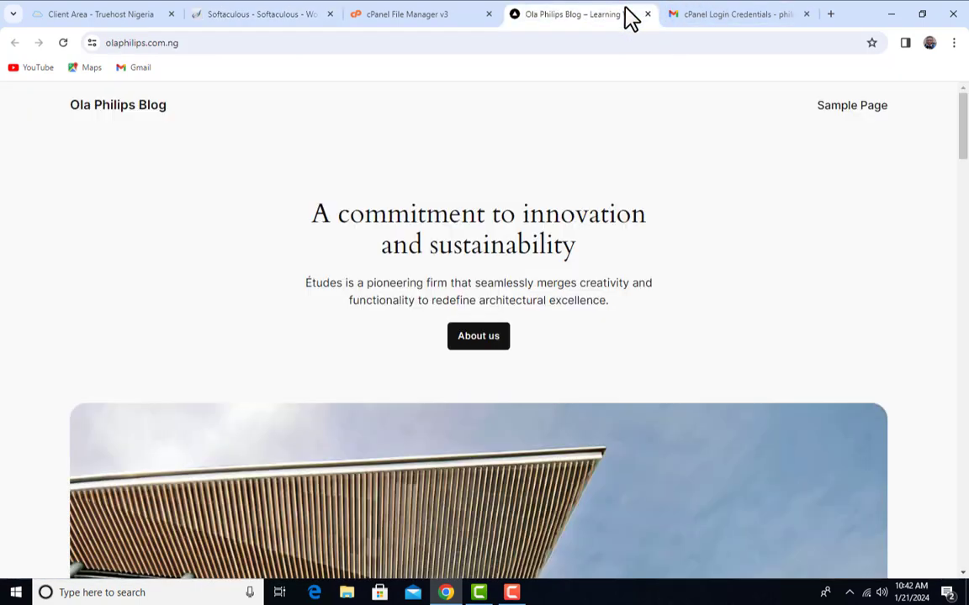
# Load olaphilips.com.ng/wp-admin in a new browser tab to reach the WordPress login
pyautogui.click(830, 14)
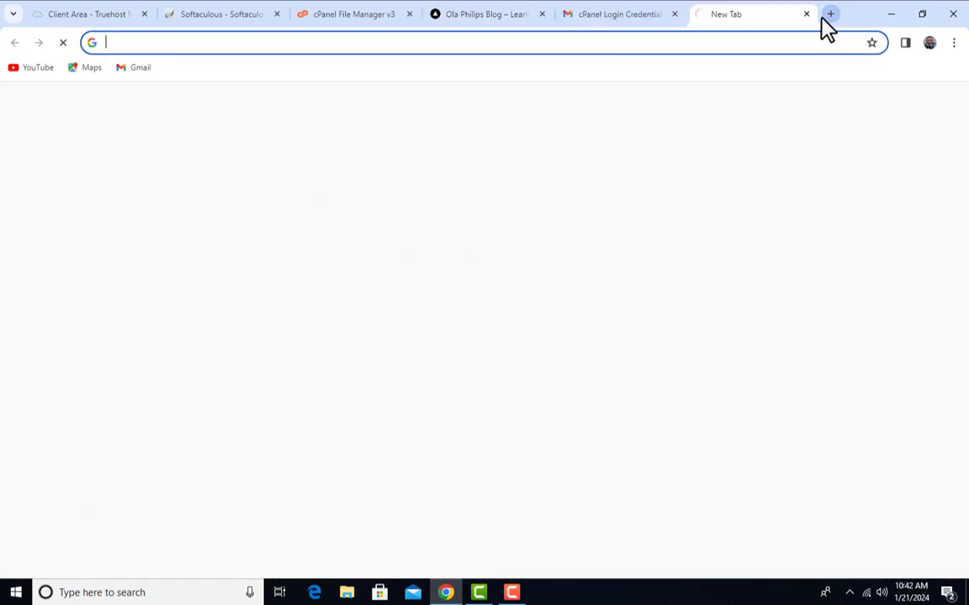
pyautogui.click(543, 42)
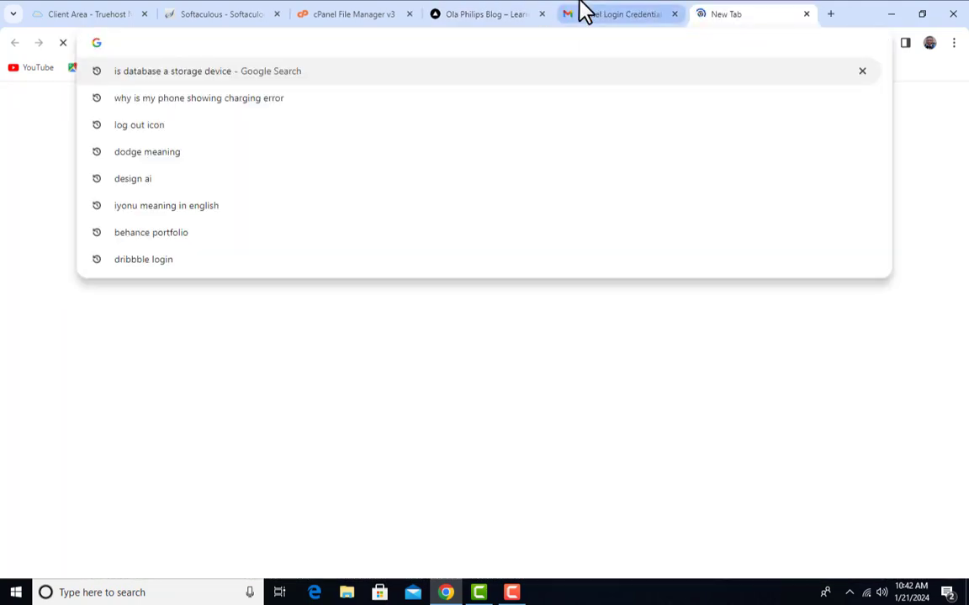
pyautogui.write('o')
pyautogui.press('Right')
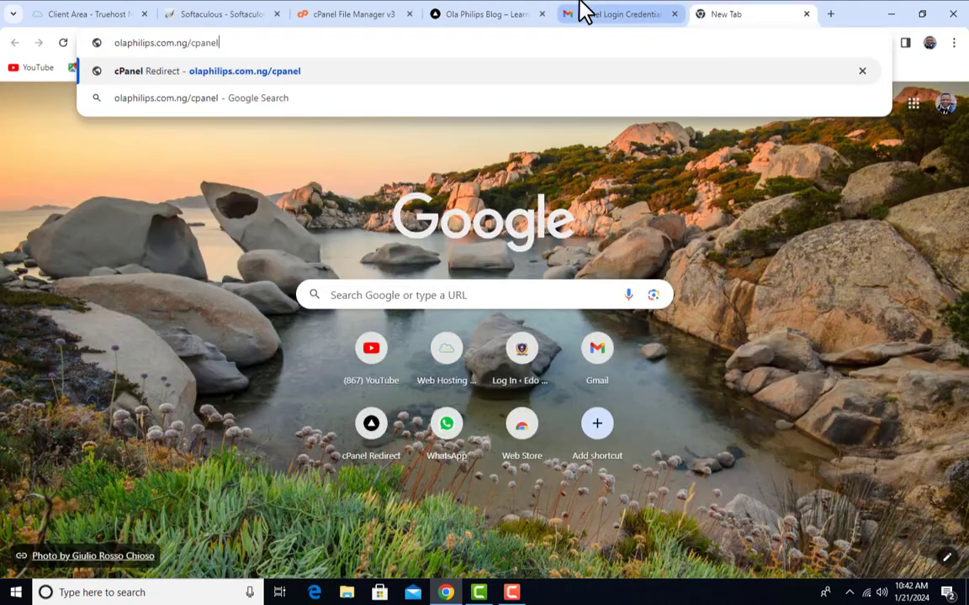
pyautogui.press('BackSpace')
pyautogui.press('BackSpace')
pyautogui.press('BackSpace')
pyautogui.press('BackSpace')
pyautogui.press('BackSpace')
pyautogui.press('BackSpace')
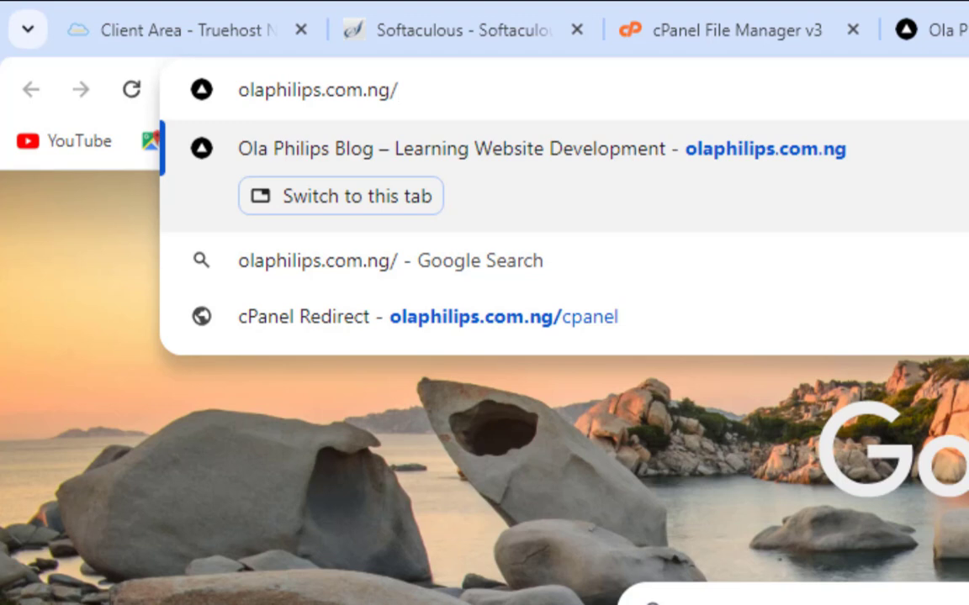
pyautogui.write('wp-')
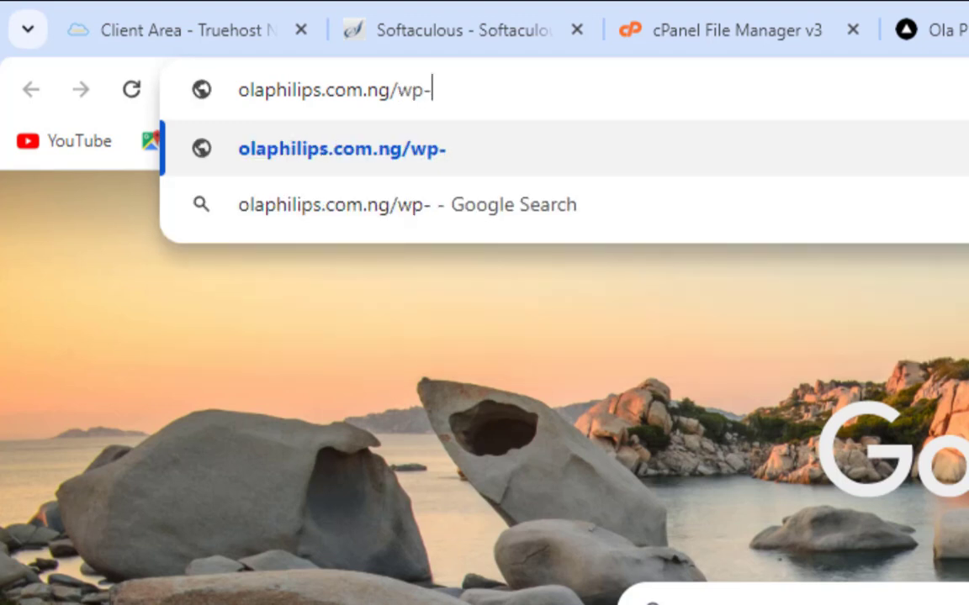
pyautogui.write('admin')
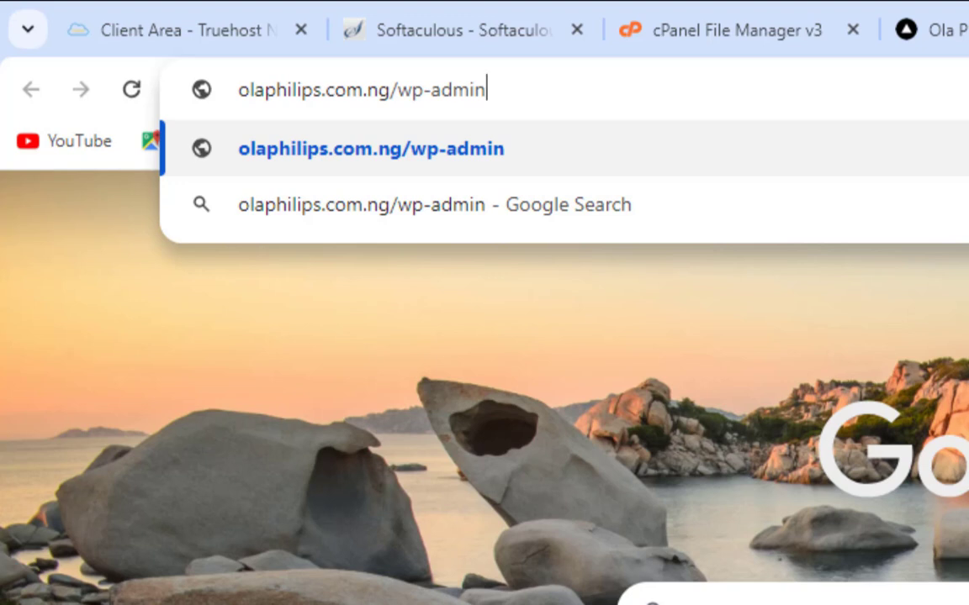
pyautogui.press('Return')
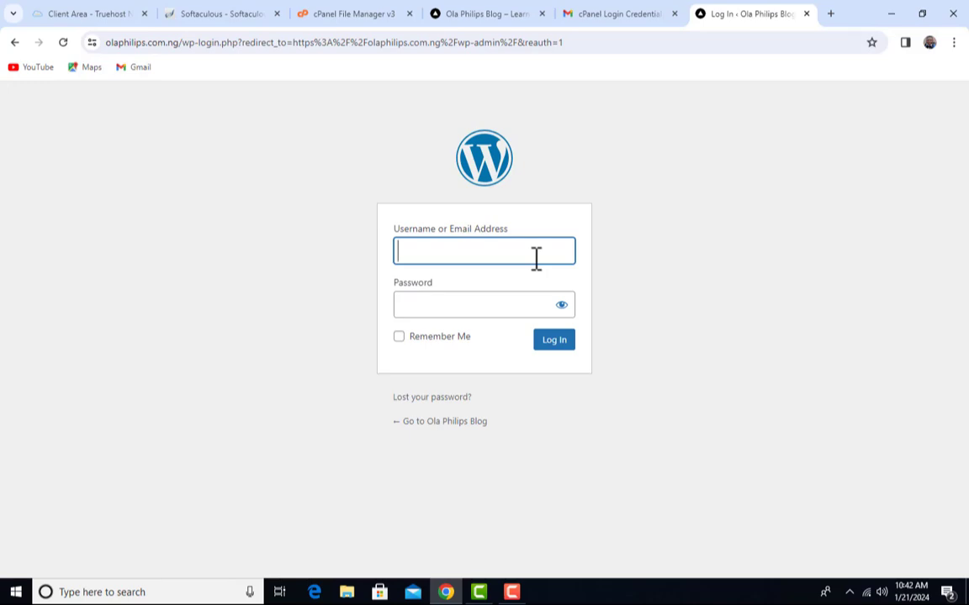
# Attempt a WordPress login with the admin email address and password; it's rejected as unknown
pyautogui.click(443, 250)
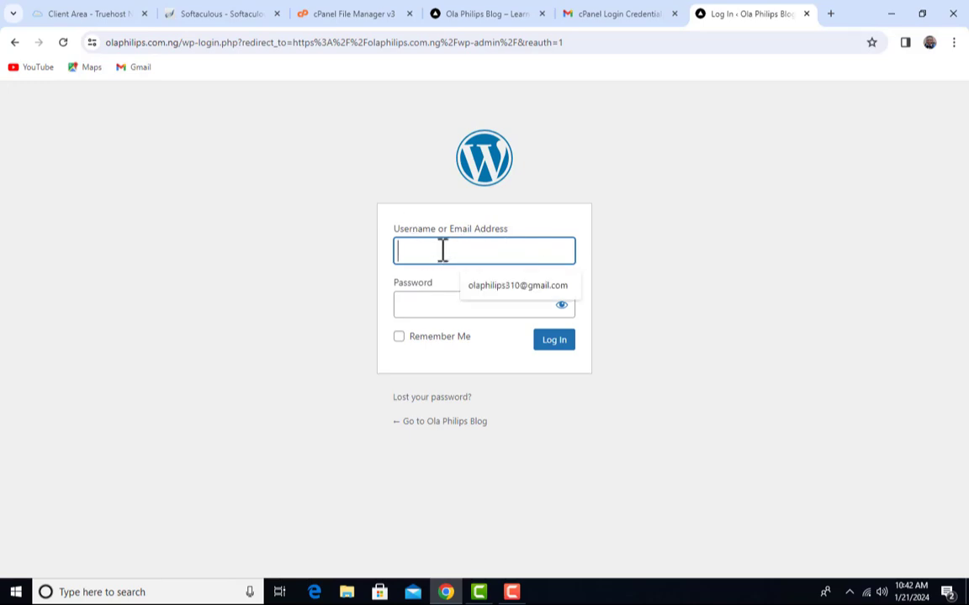
pyautogui.click(436, 303)
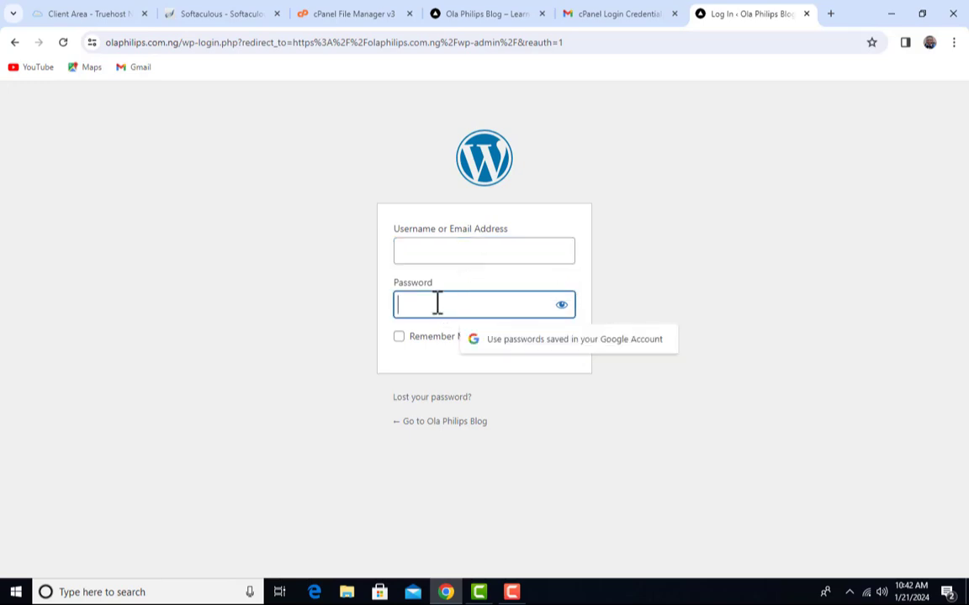
pyautogui.moveTo(393, 234); pyautogui.dragTo(540, 236)
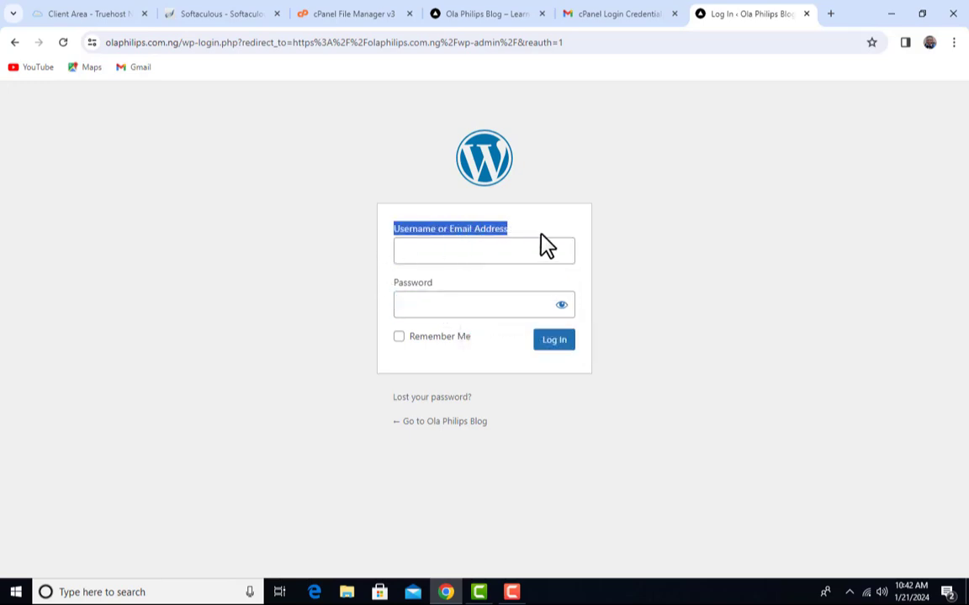
pyautogui.click(493, 244)
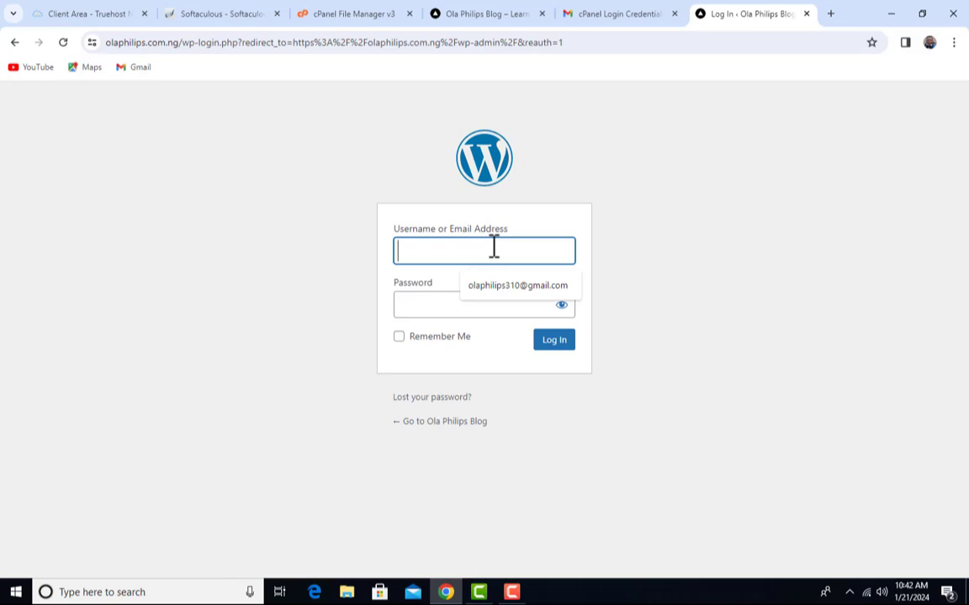
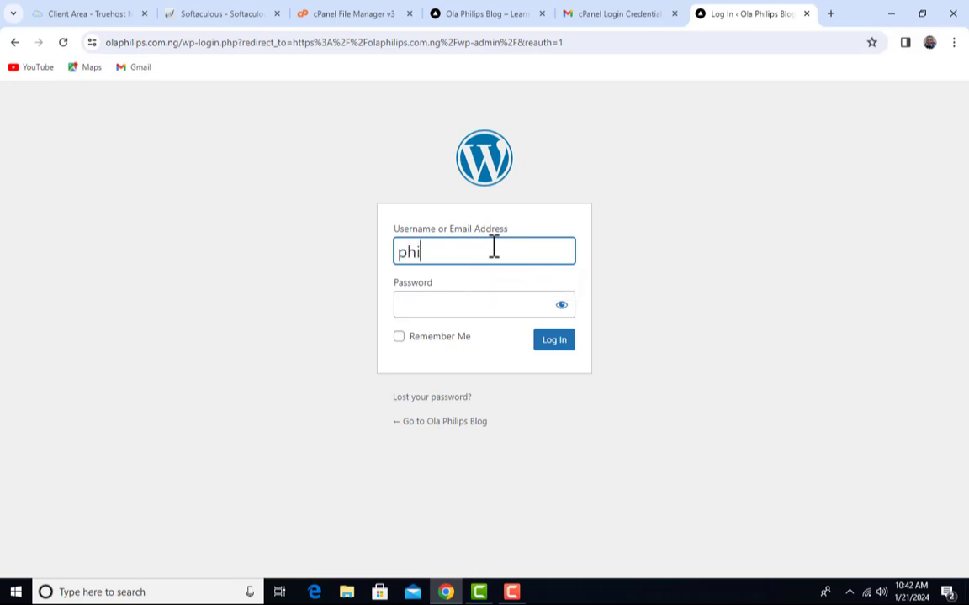
pyautogui.click(495, 297)
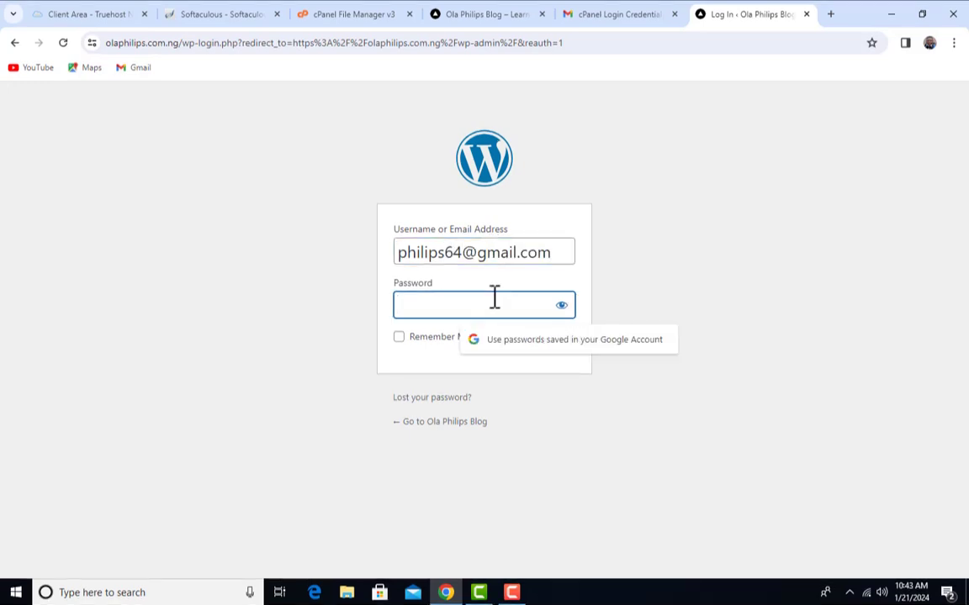
pyautogui.write('••••')
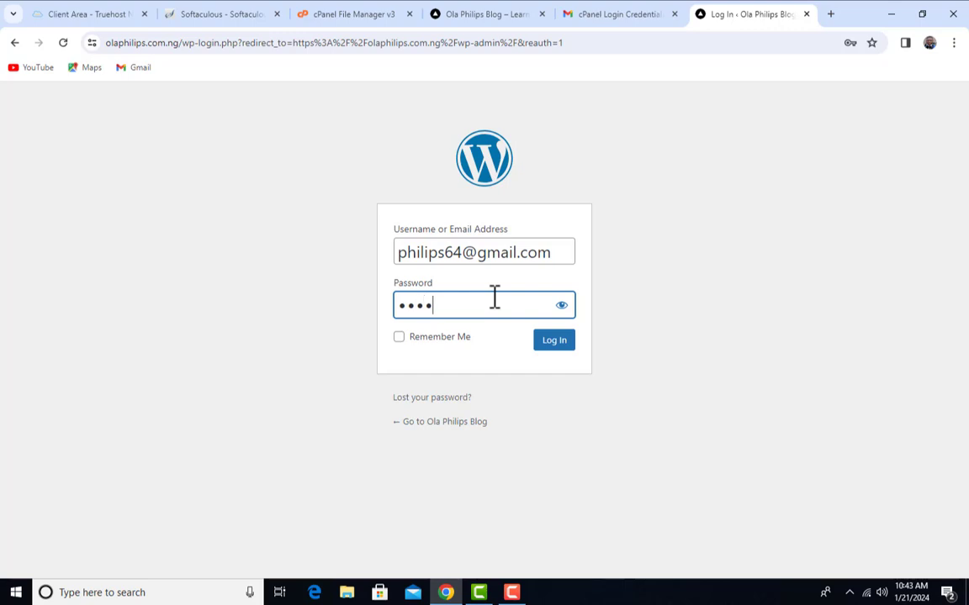
pyautogui.write('••••••••••')
pyautogui.click(563, 343)
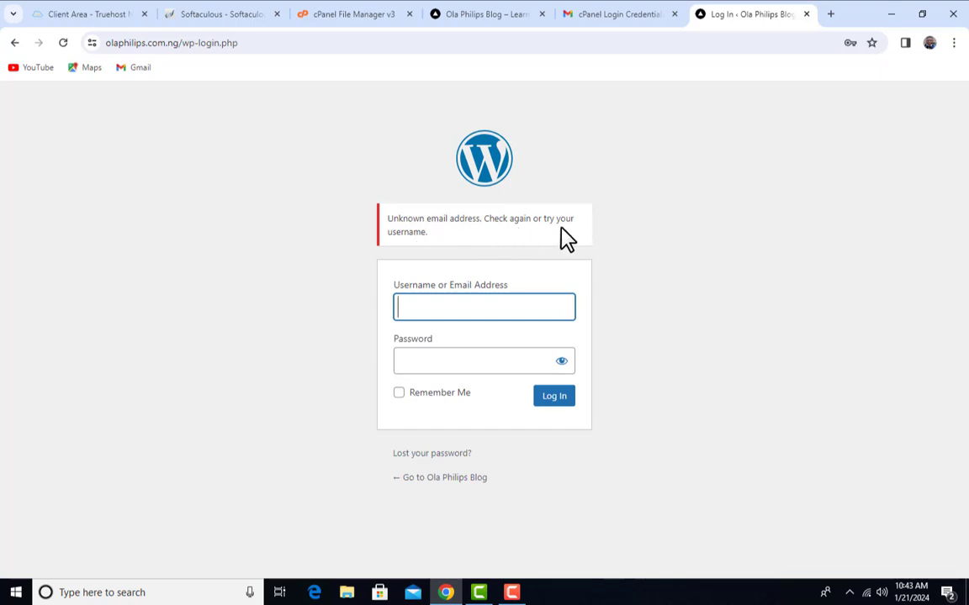
# Log in with the corrected admin email, picked from autofill, and the account password
pyautogui.click(485, 304)
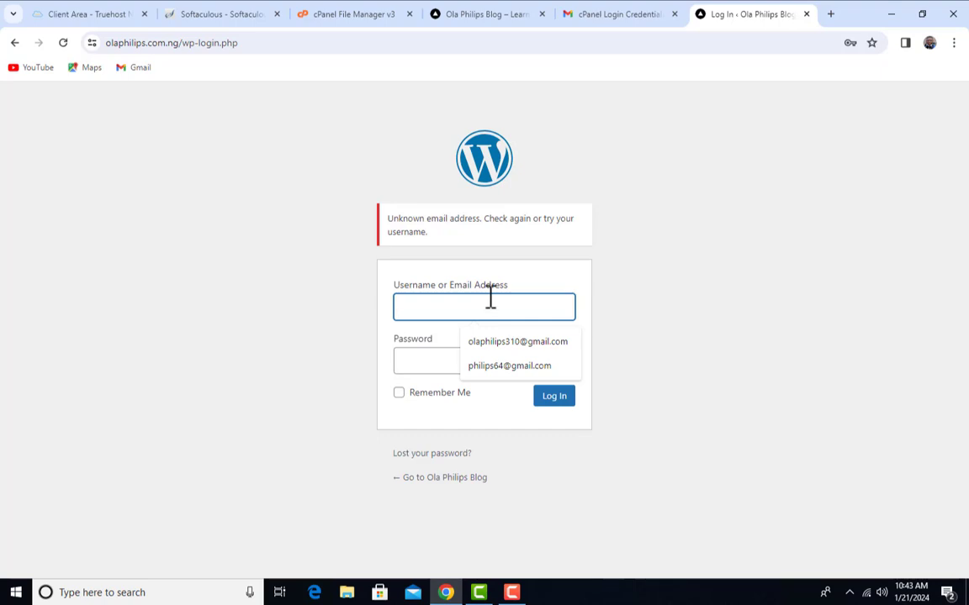
pyautogui.click(501, 368)
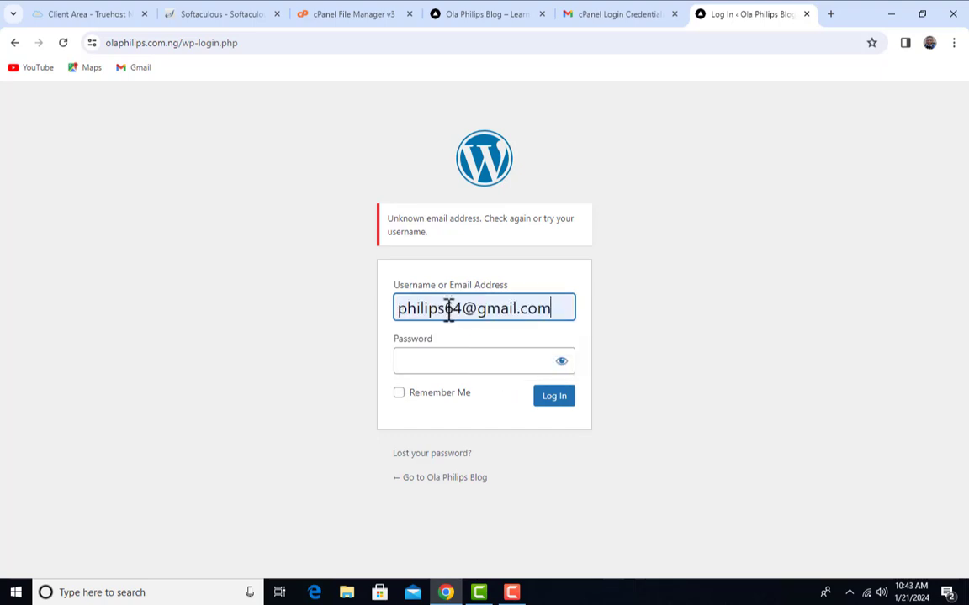
pyautogui.press('Left')
pyautogui.press('Left')
pyautogui.press('Left')
pyautogui.press('Left')
pyautogui.press('Left')
pyautogui.press('Left')
pyautogui.press('Left')
pyautogui.press('Left')
pyautogui.press('Left')
pyautogui.press('Left')
pyautogui.press('Left')
pyautogui.press('Left')
pyautogui.write('ola')
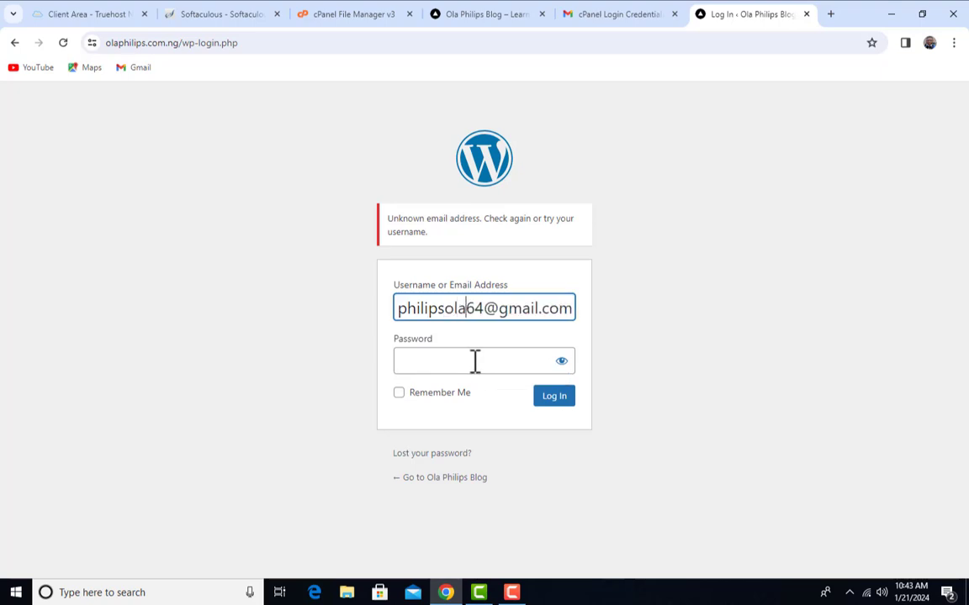
pyautogui.click(484, 353)
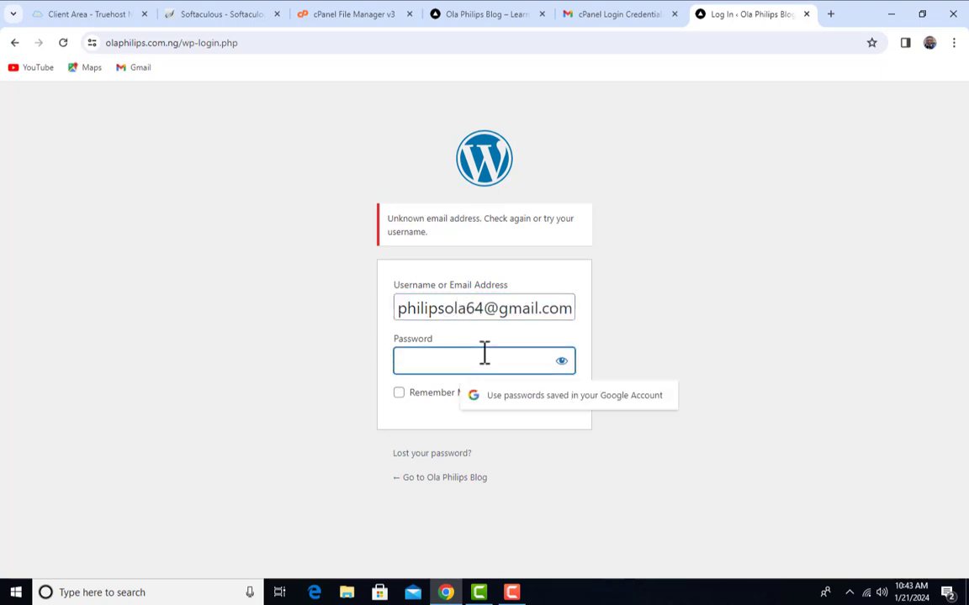
pyautogui.write('•••••••••••••••')
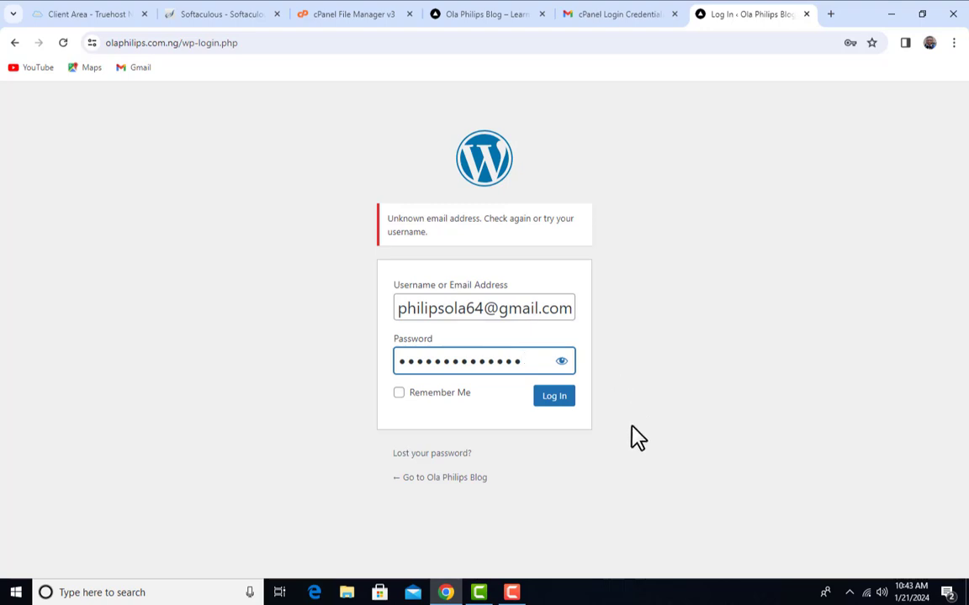
pyautogui.click(554, 403)
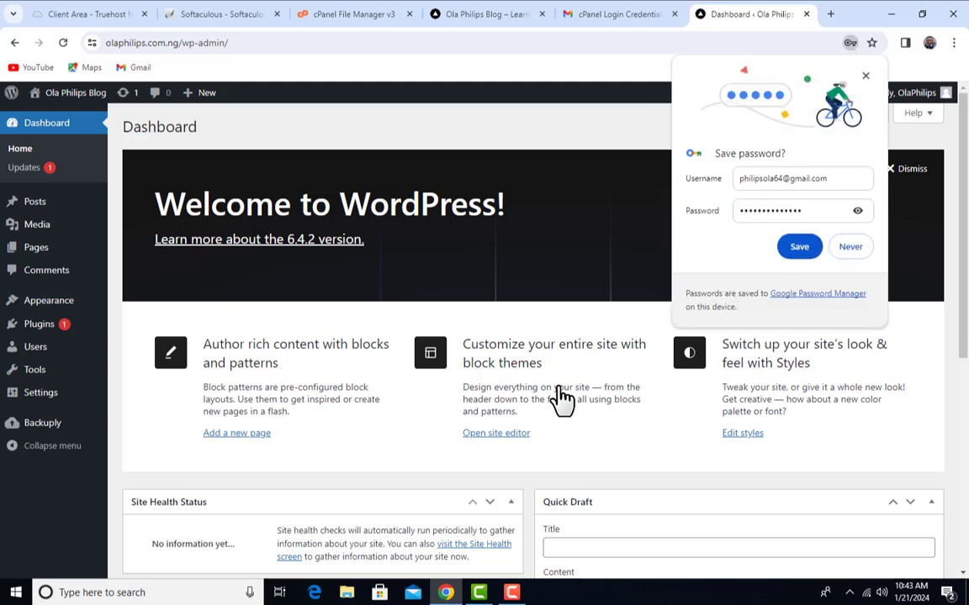
# Decline Chrome's save-password offer and review the Dashboard's 1 Post, 1 Page, 1 Comment summary
pyautogui.click(861, 249)
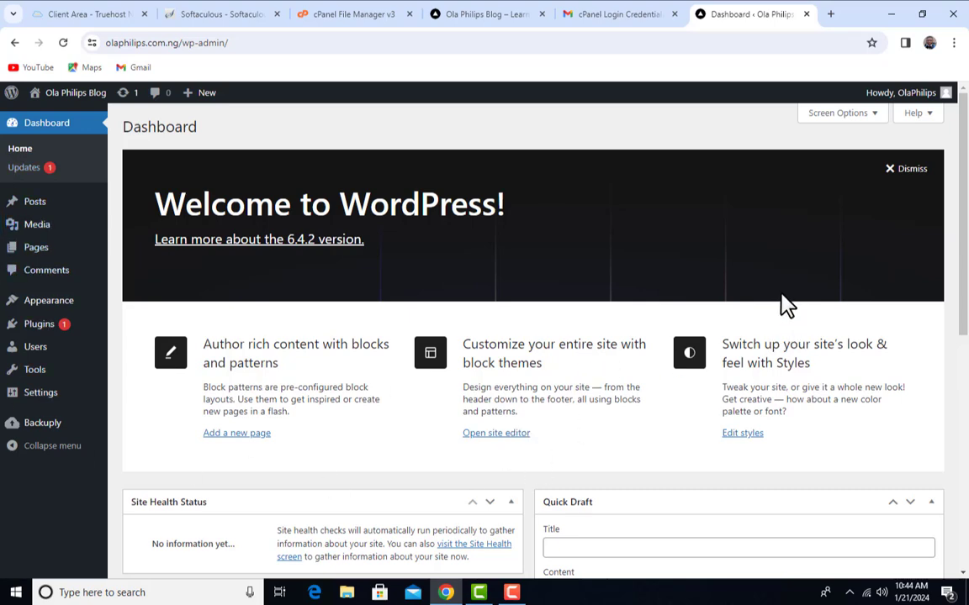
pyautogui.scroll(-5, 337, 330)
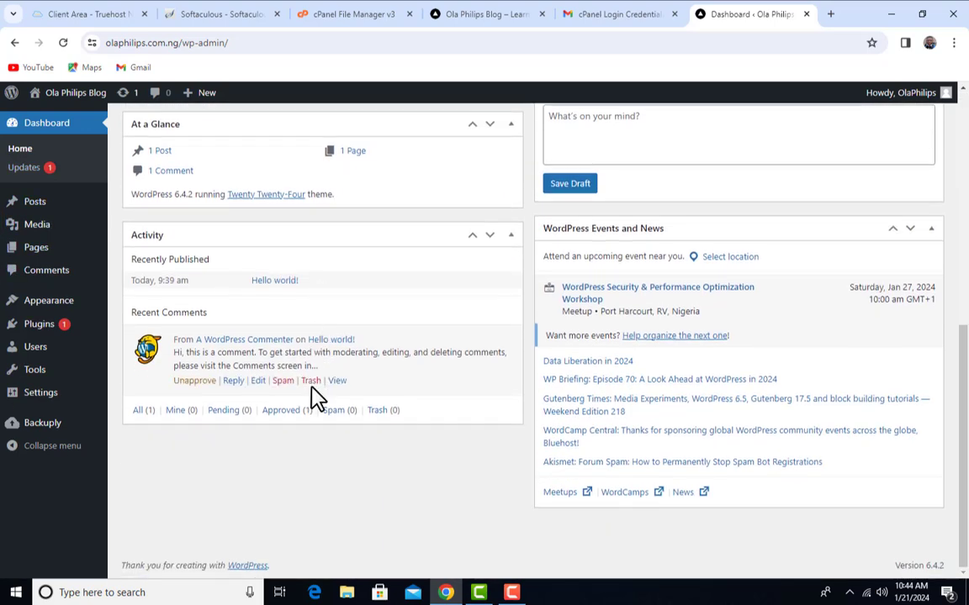
pyautogui.scroll(5, 316, 392)
pyautogui.scroll(1, 315, 388)
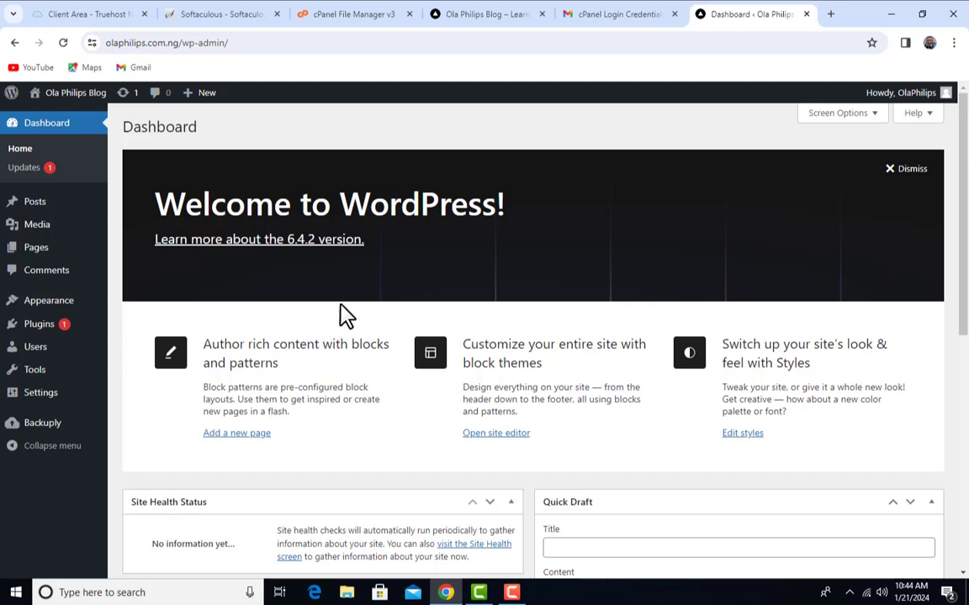
pyautogui.scroll(-3, 395, 317)
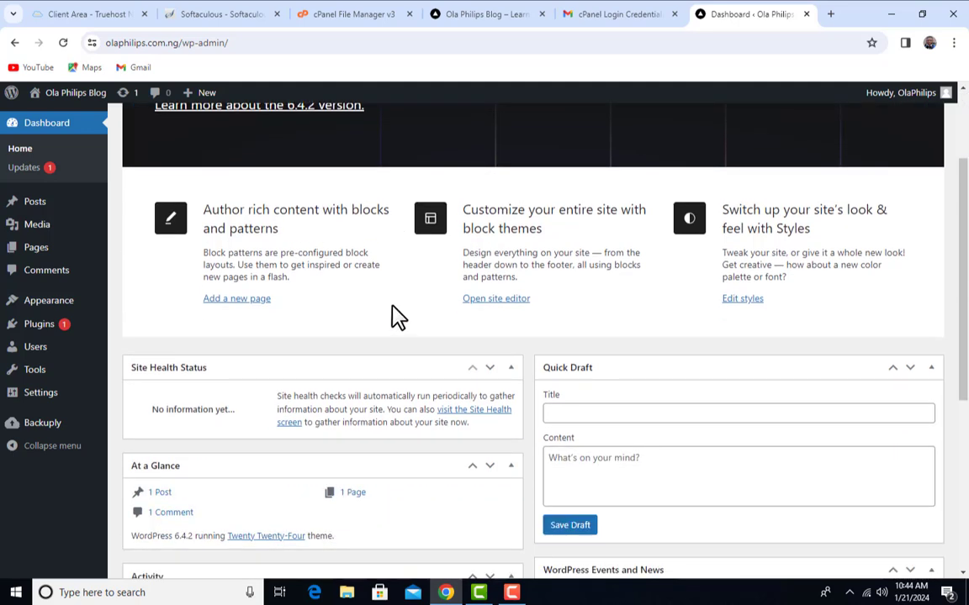
pyautogui.scroll(3, 399, 317)
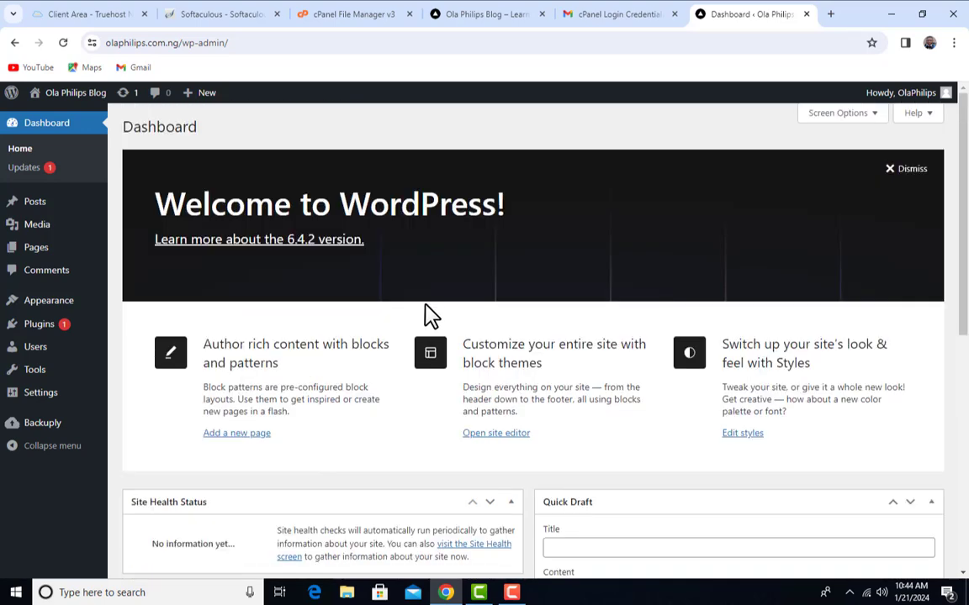